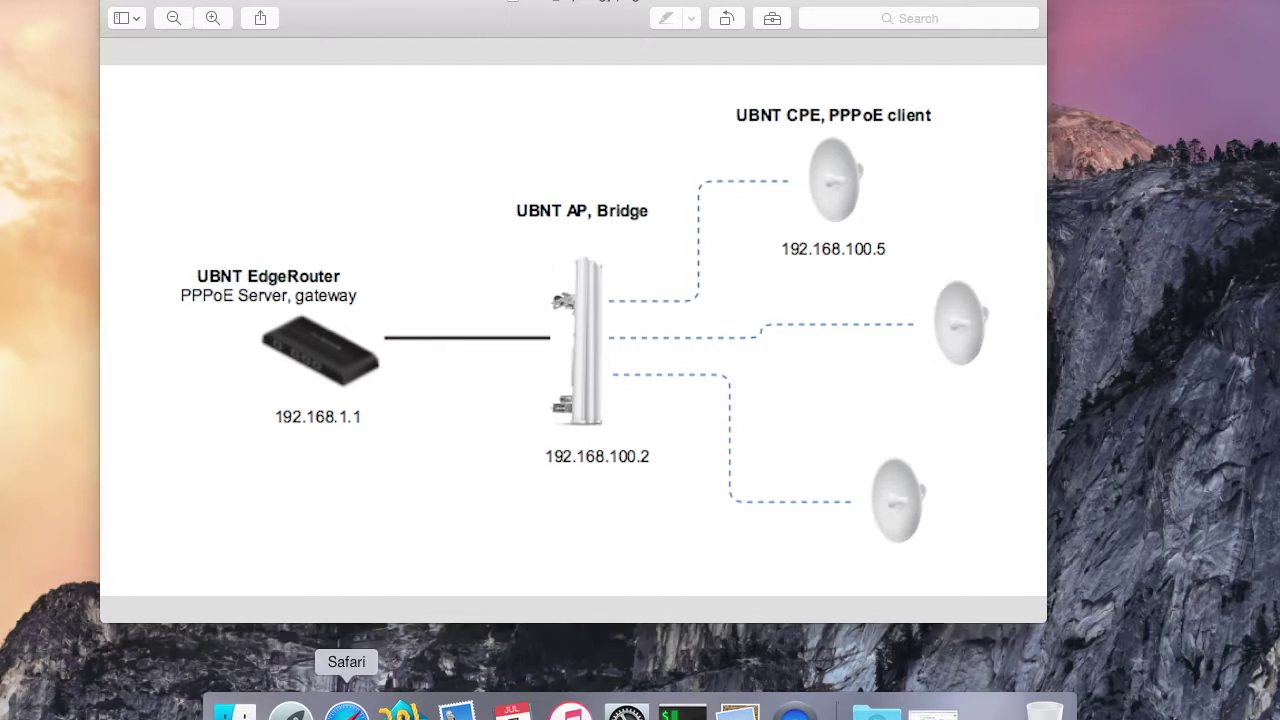
Step: Switch from the Preview network diagram to Safari via the Dock
left_click(346, 710)
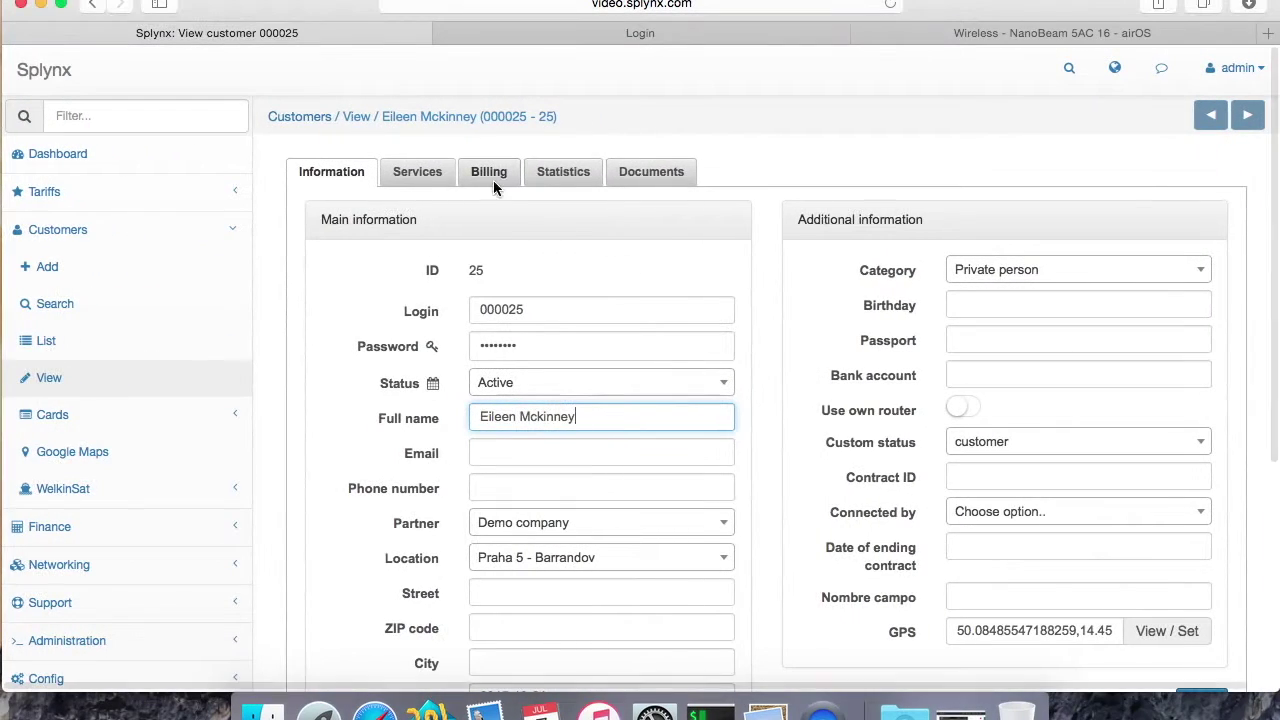
Step: Open the Internet tariffs list and edit the Wireless Authentication tariff
left_click(371, 286)
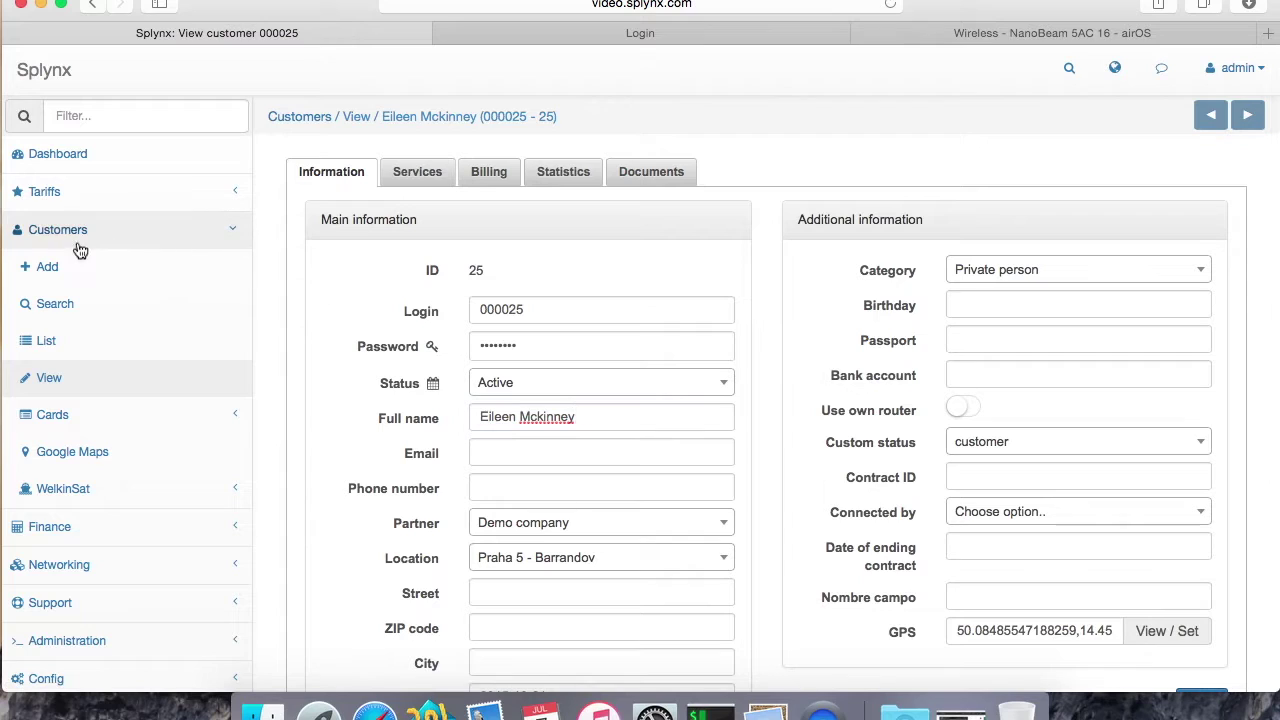
left_click(44, 191)
left_click(55, 224)
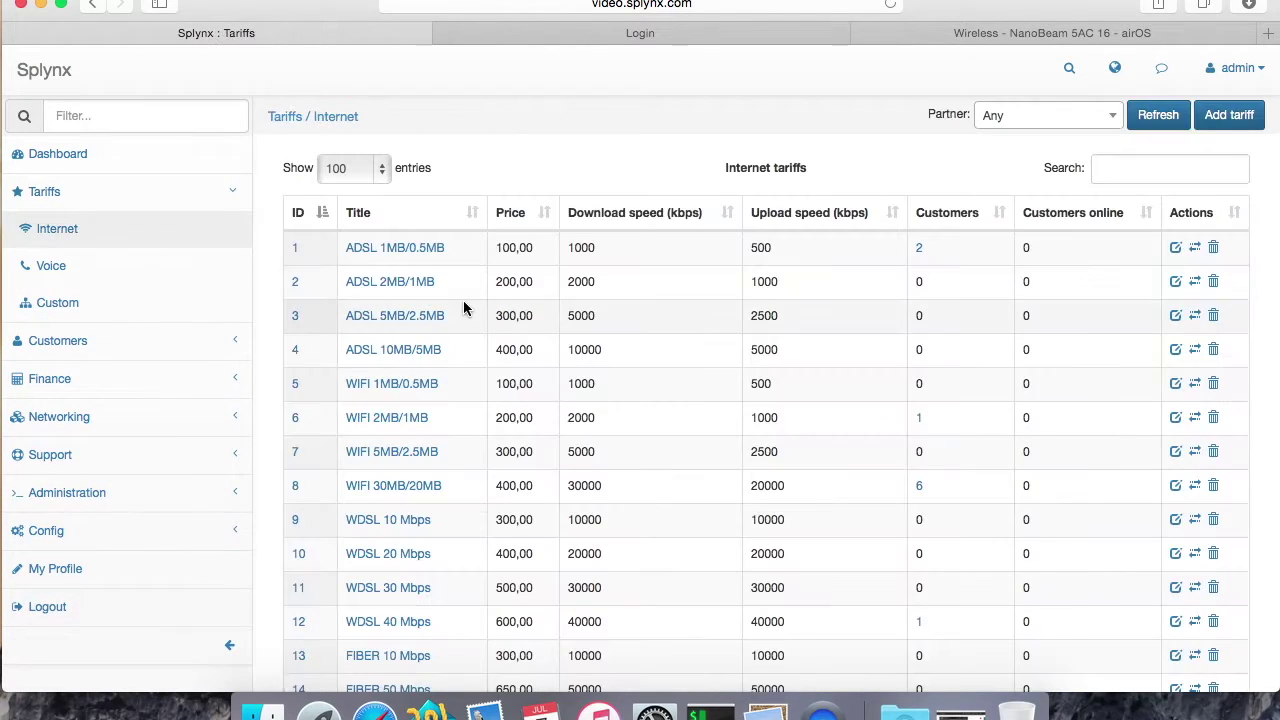
scroll(626, 532, "down", 3)
scroll(626, 537, "down", 4)
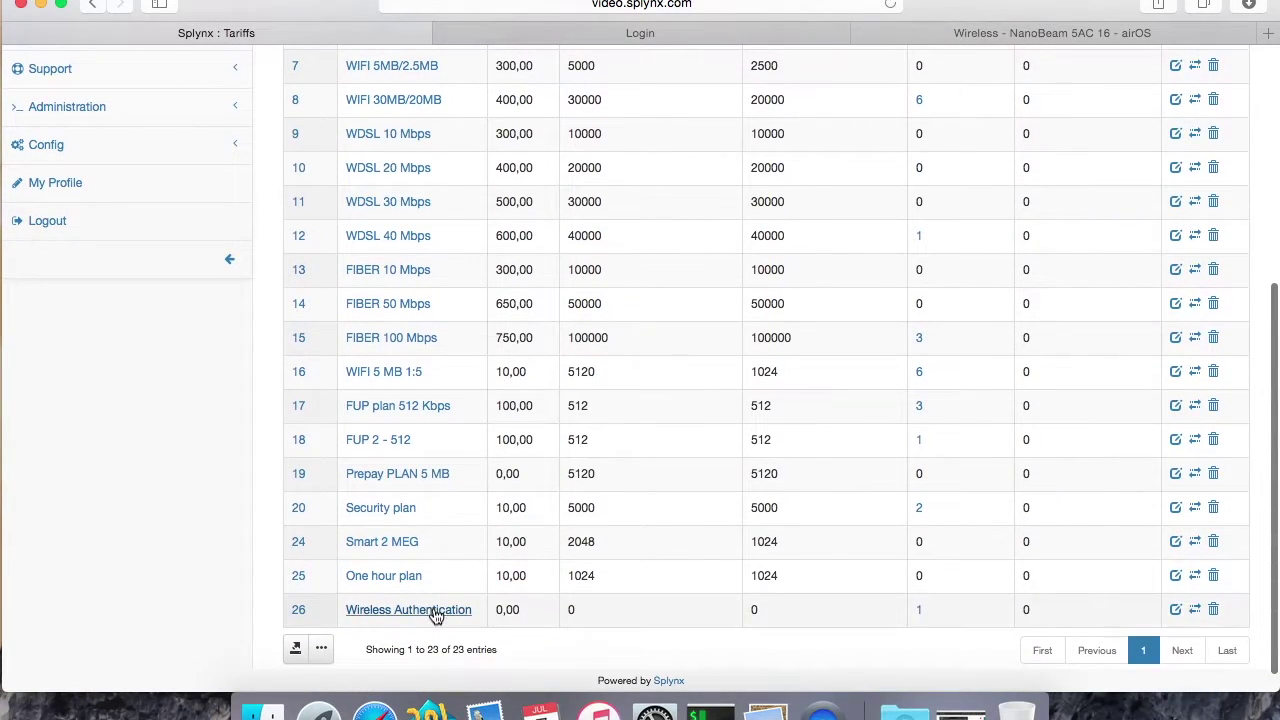
left_click(1176, 611)
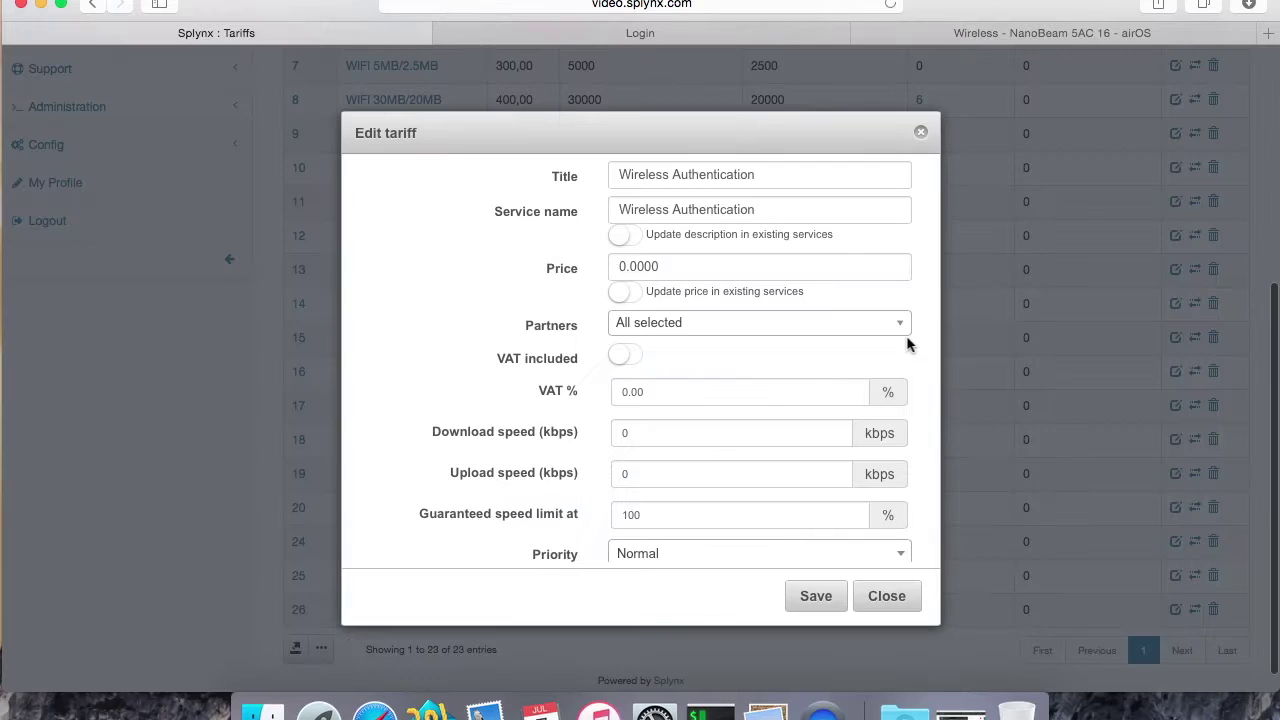
Step: Change both title and service name to Wireless UBNT and save the tariff
left_click_drag(671, 174, 857, 171)
type("UBNT")
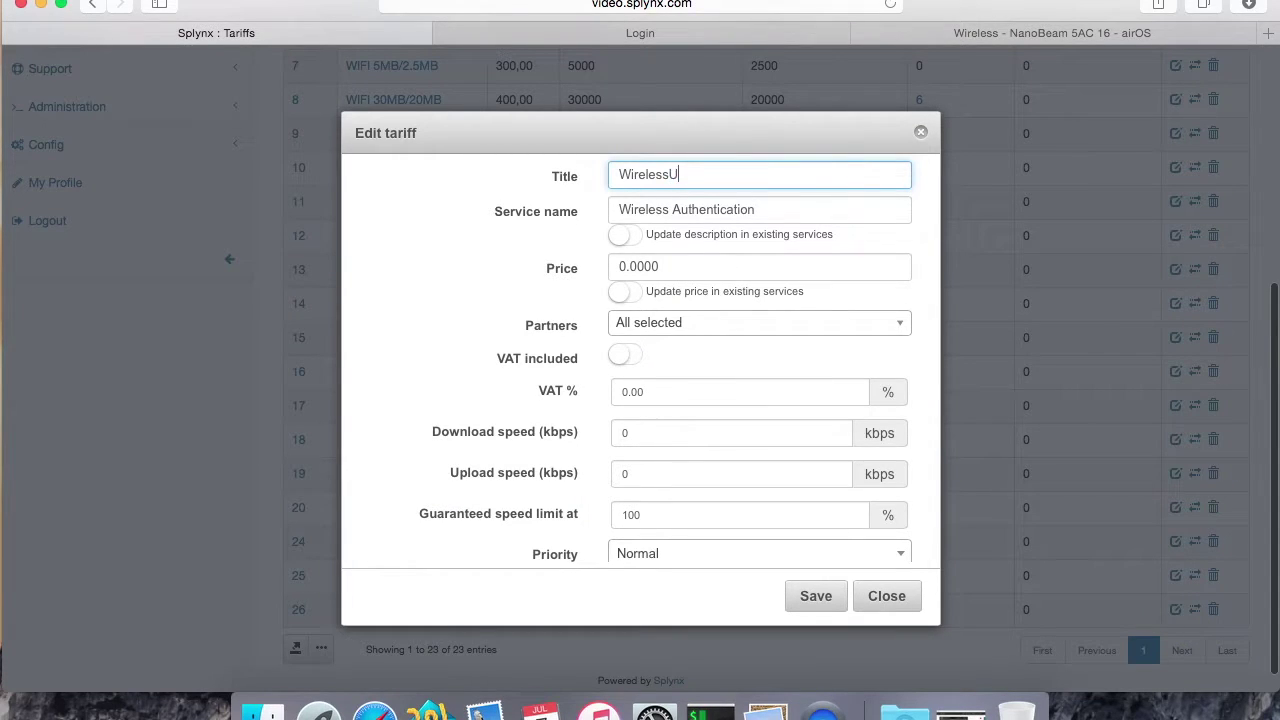
double_click(686, 175)
key("ctrl+c")
left_click(697, 211)
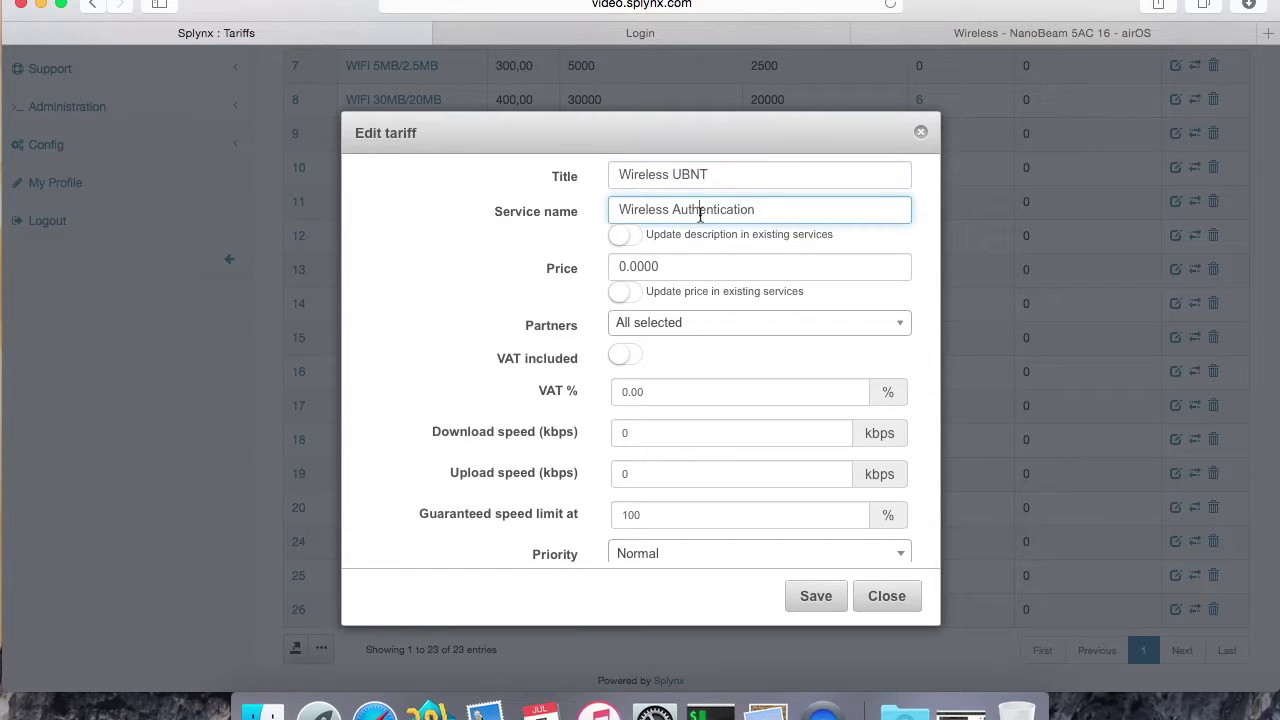
double_click(700, 210)
key("ctrl+v")
scroll(677, 325, "down", 5)
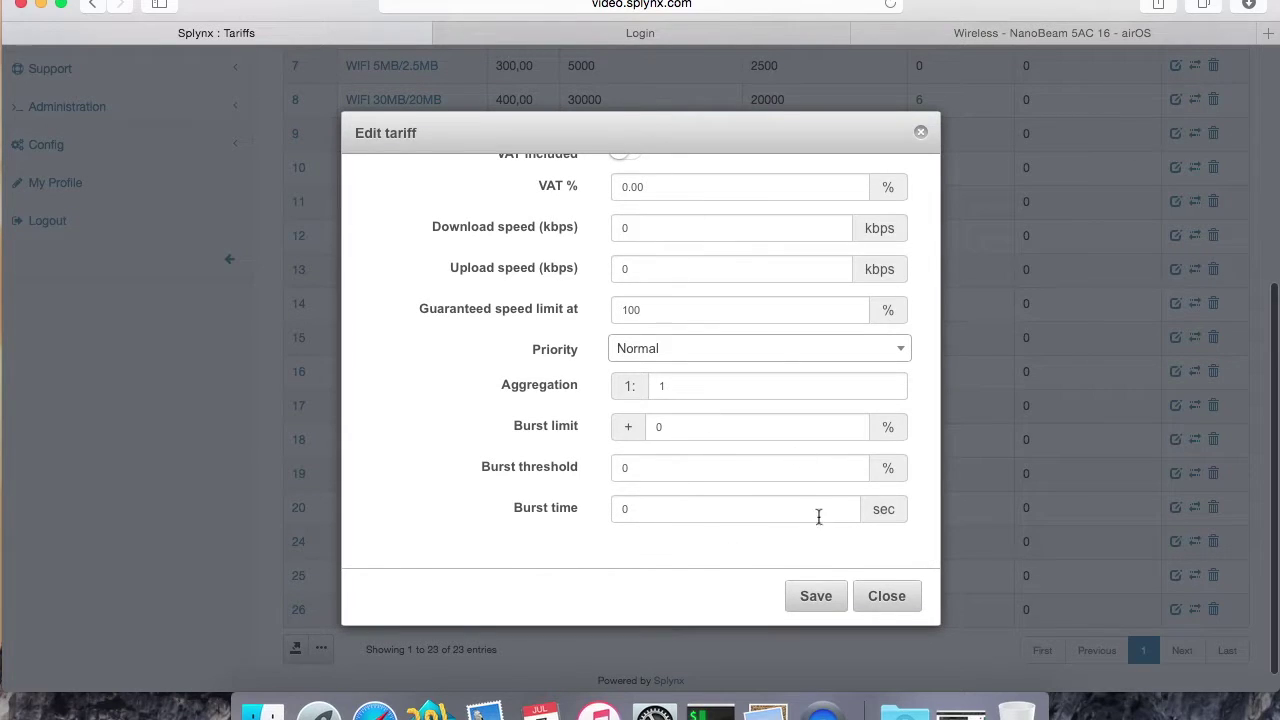
left_click(813, 598)
Step: Search for the test customer and open their record
scroll(580, 626, "up", 5)
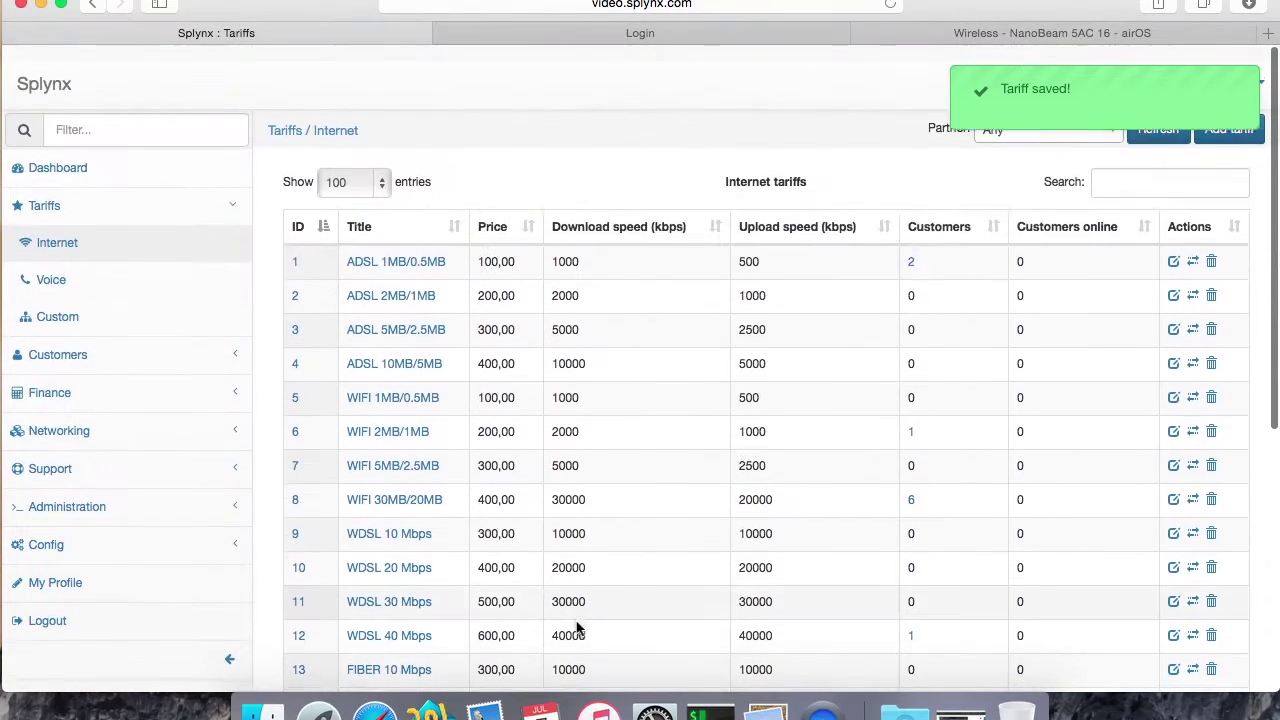
left_click(123, 343)
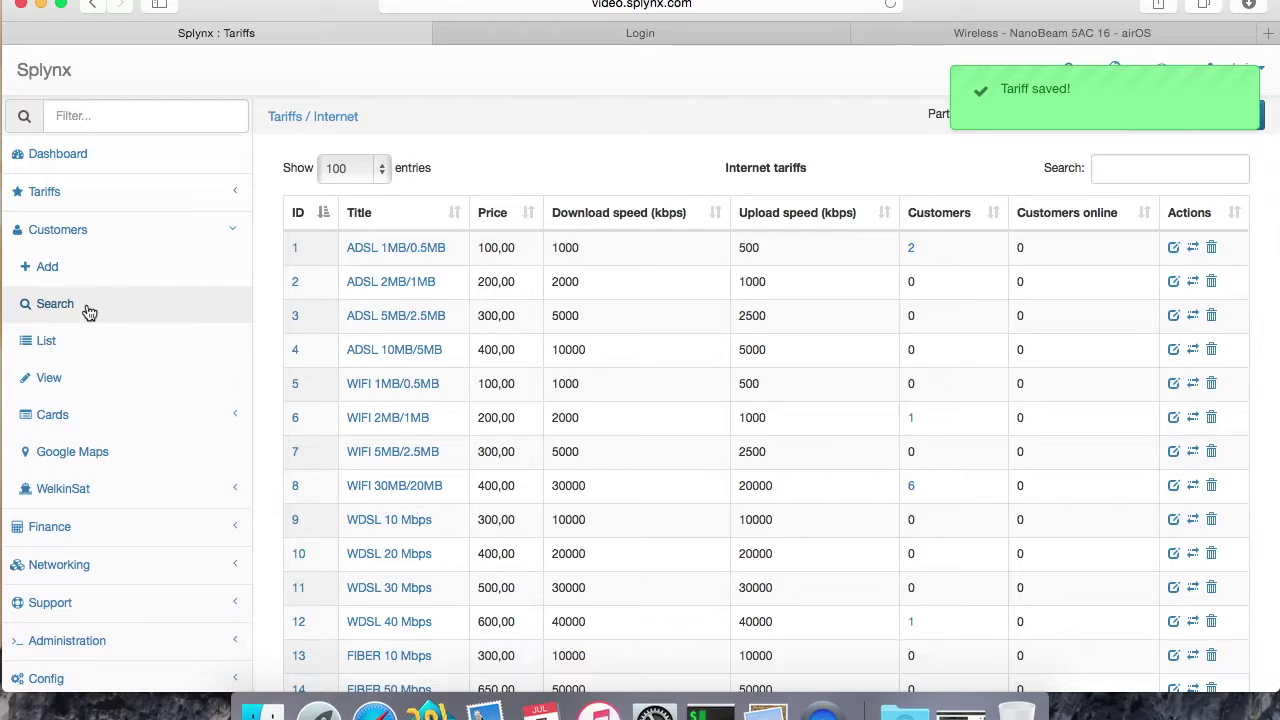
left_click(89, 313)
left_click(83, 338)
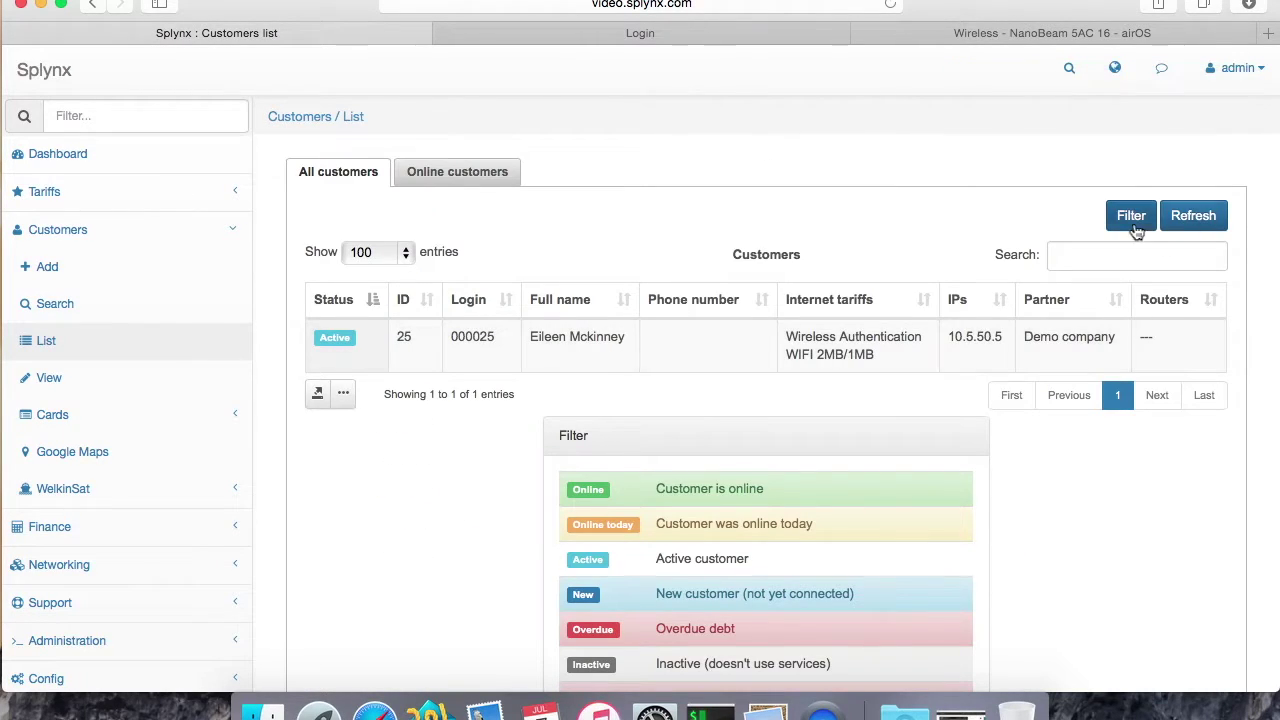
left_click(83, 313)
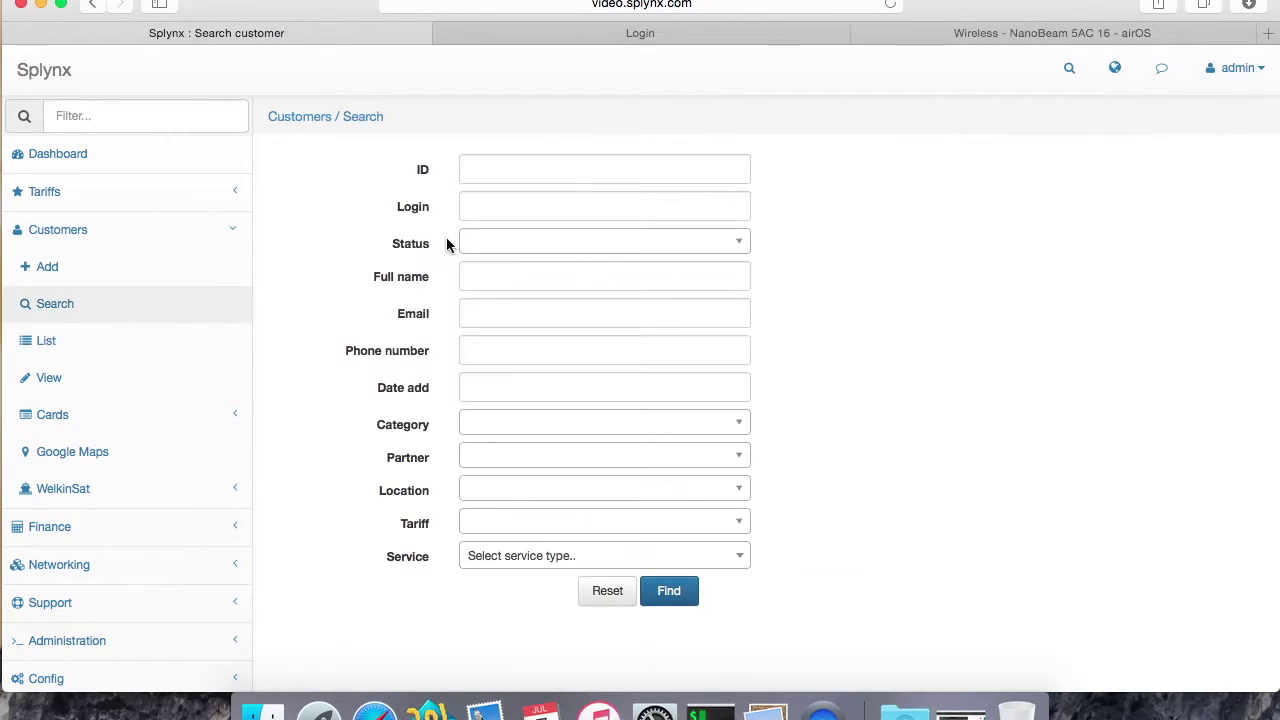
left_click(665, 590)
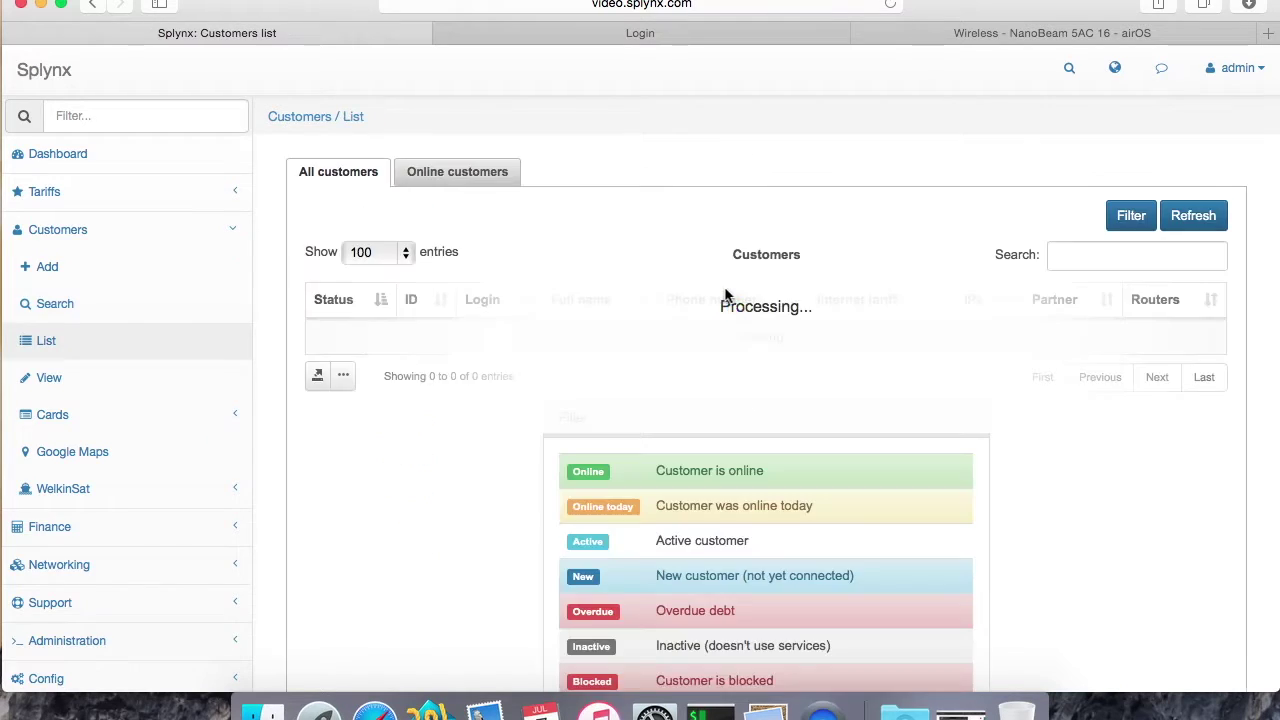
left_click(571, 358)
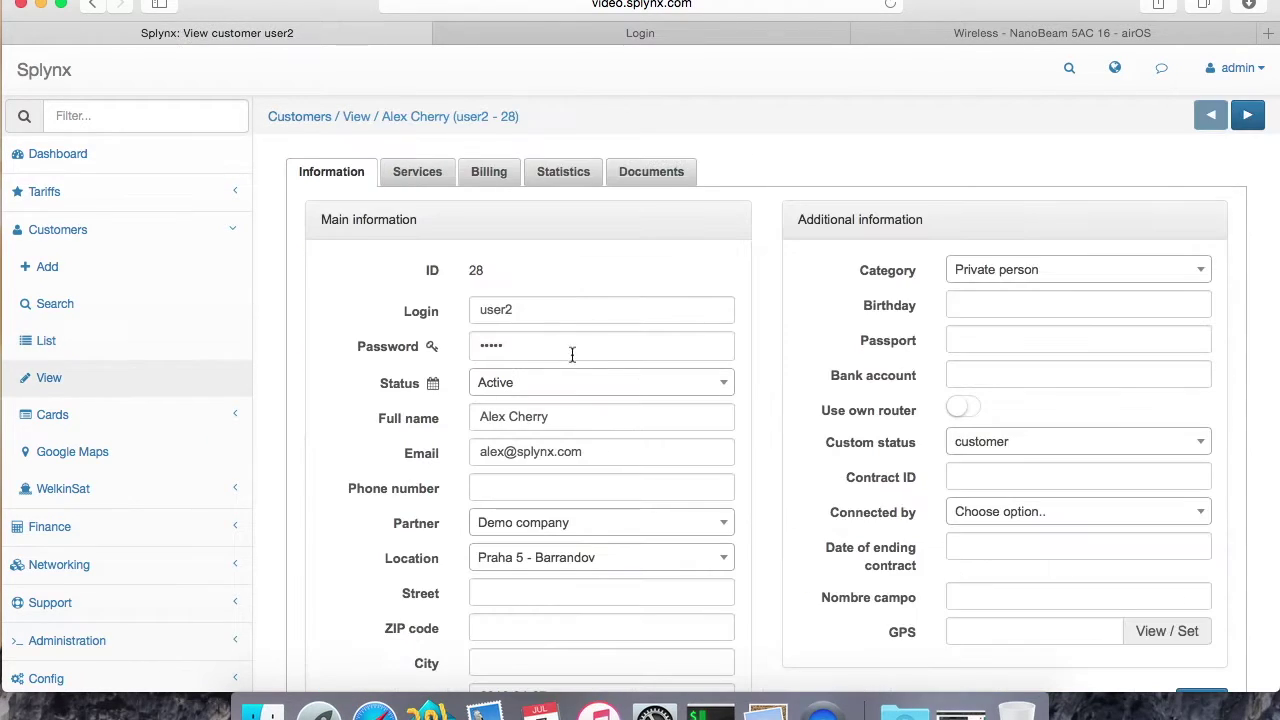
Step: Start a new internet service for the customer using the Wireless UBNT tariff
left_click(420, 176)
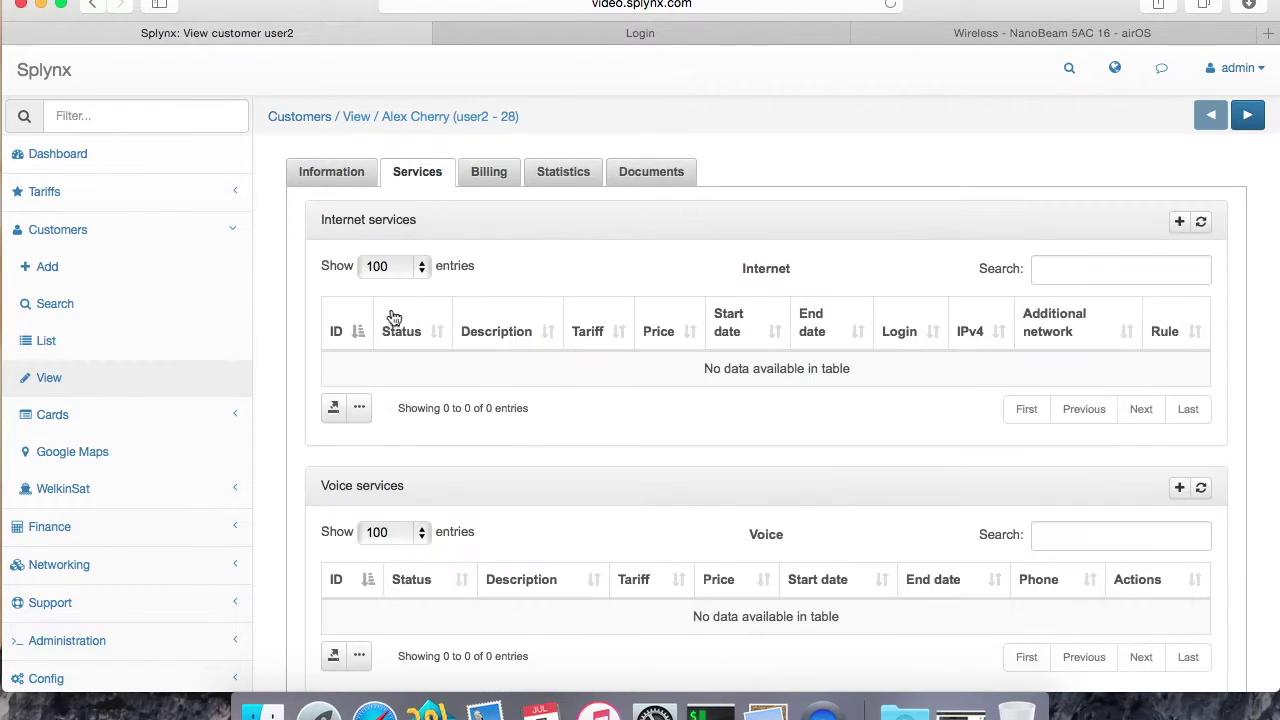
left_click(1179, 223)
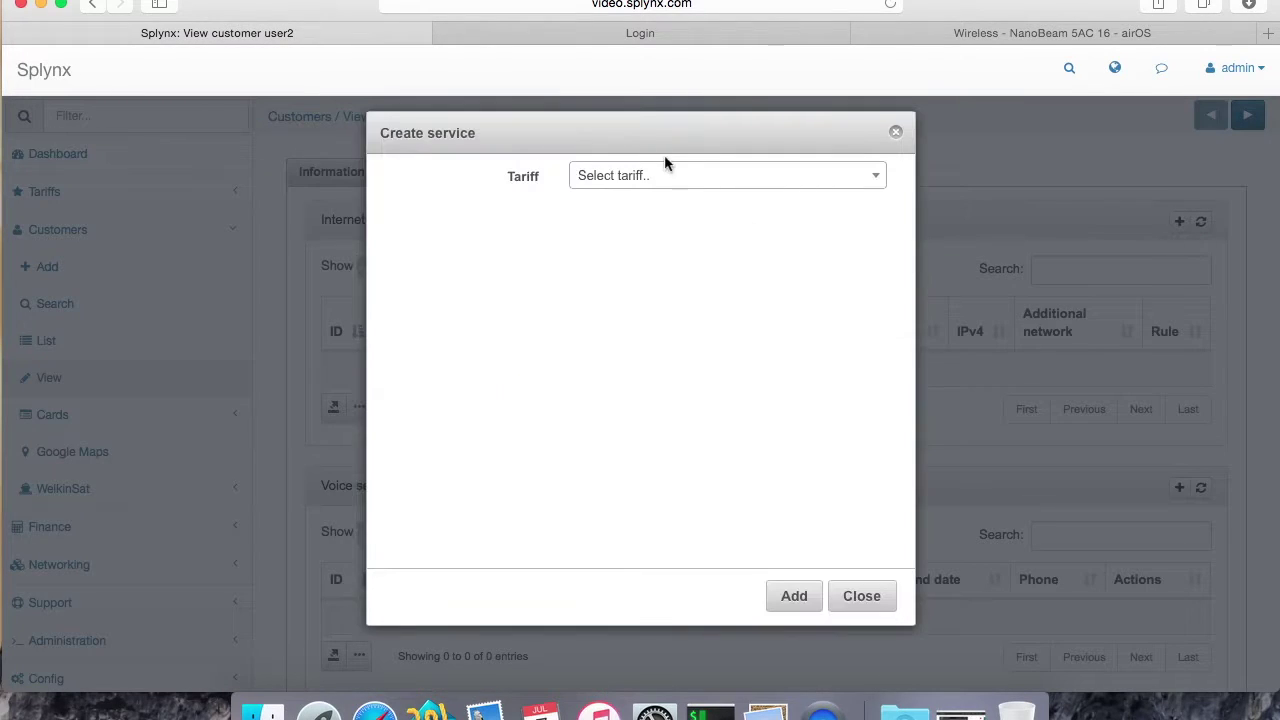
left_click(646, 176)
type("Wirel")
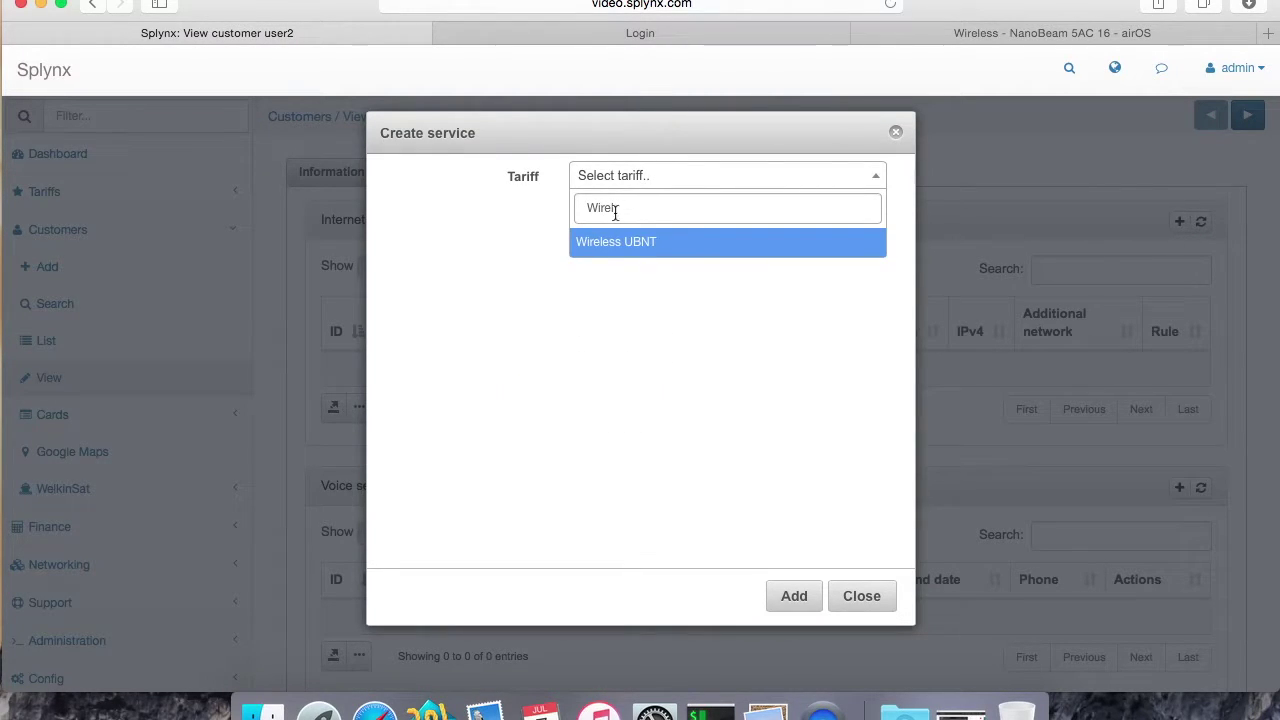
left_click(606, 246)
scroll(662, 448, "down", 5)
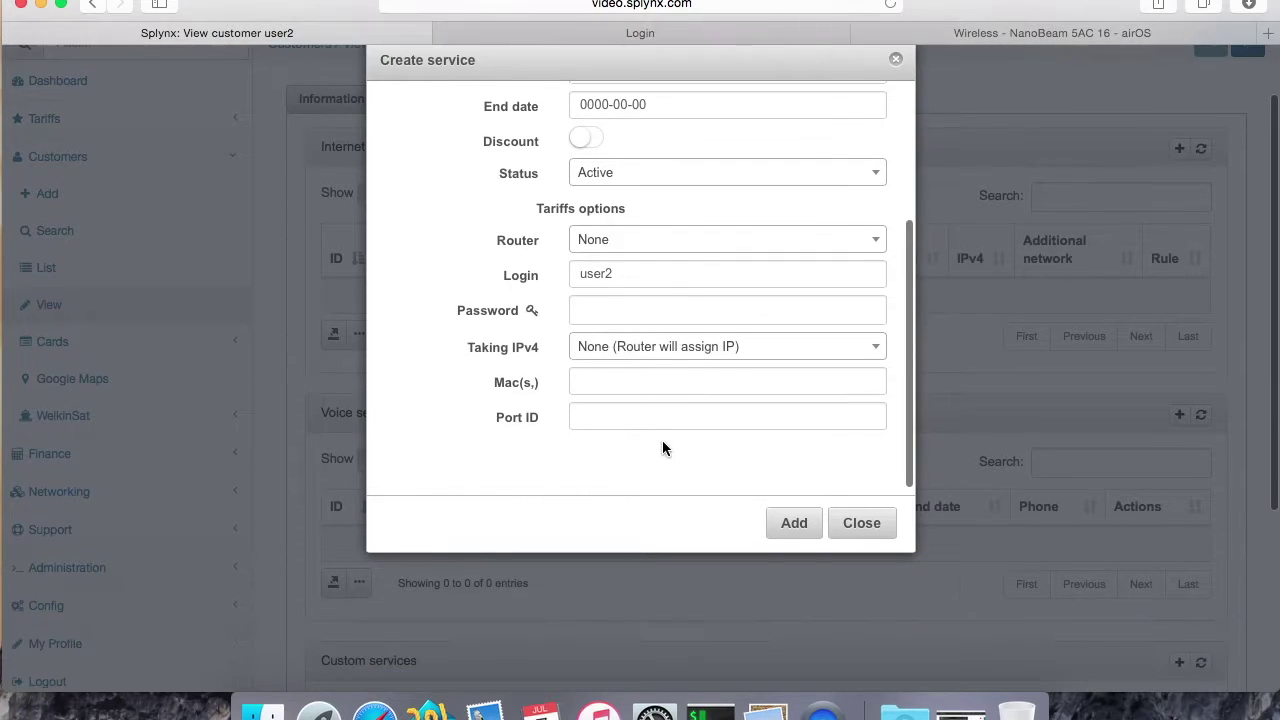
Step: Set the service login to wifi1, enter a service password, and add the service
left_click(628, 271)
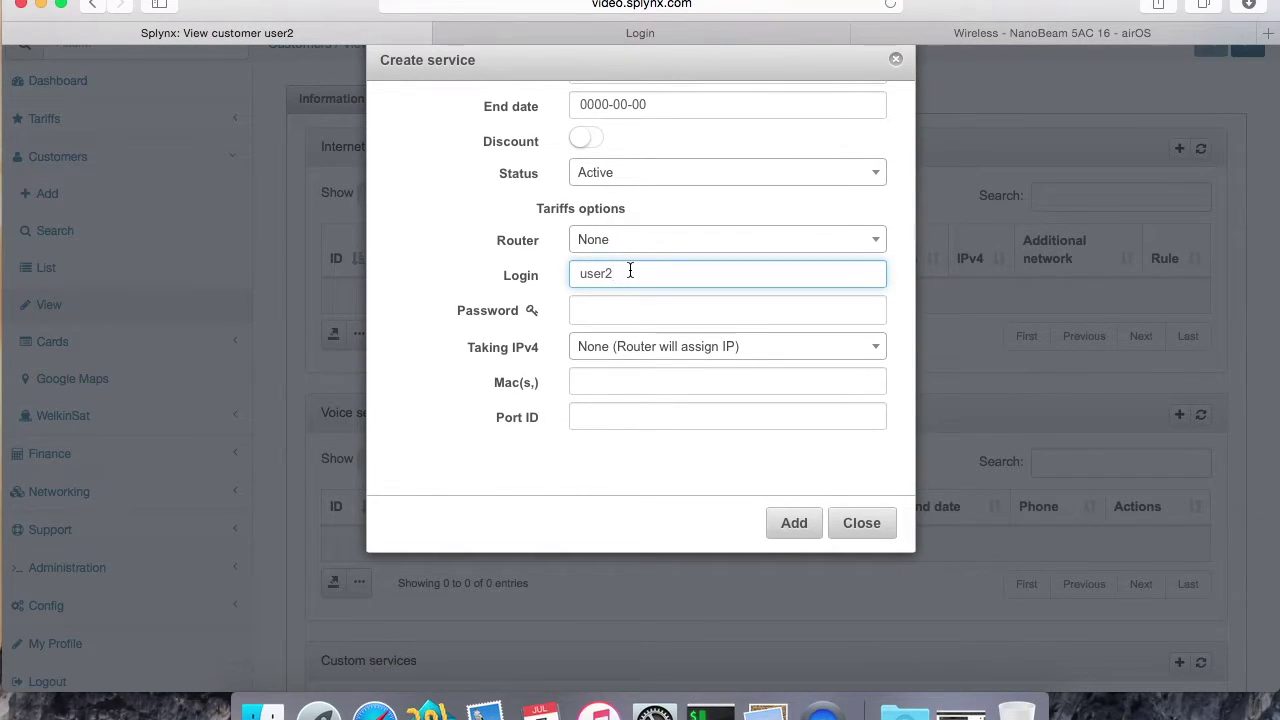
key("BackSpace")
key("BackSpace")
left_click(607, 309)
type("12345")
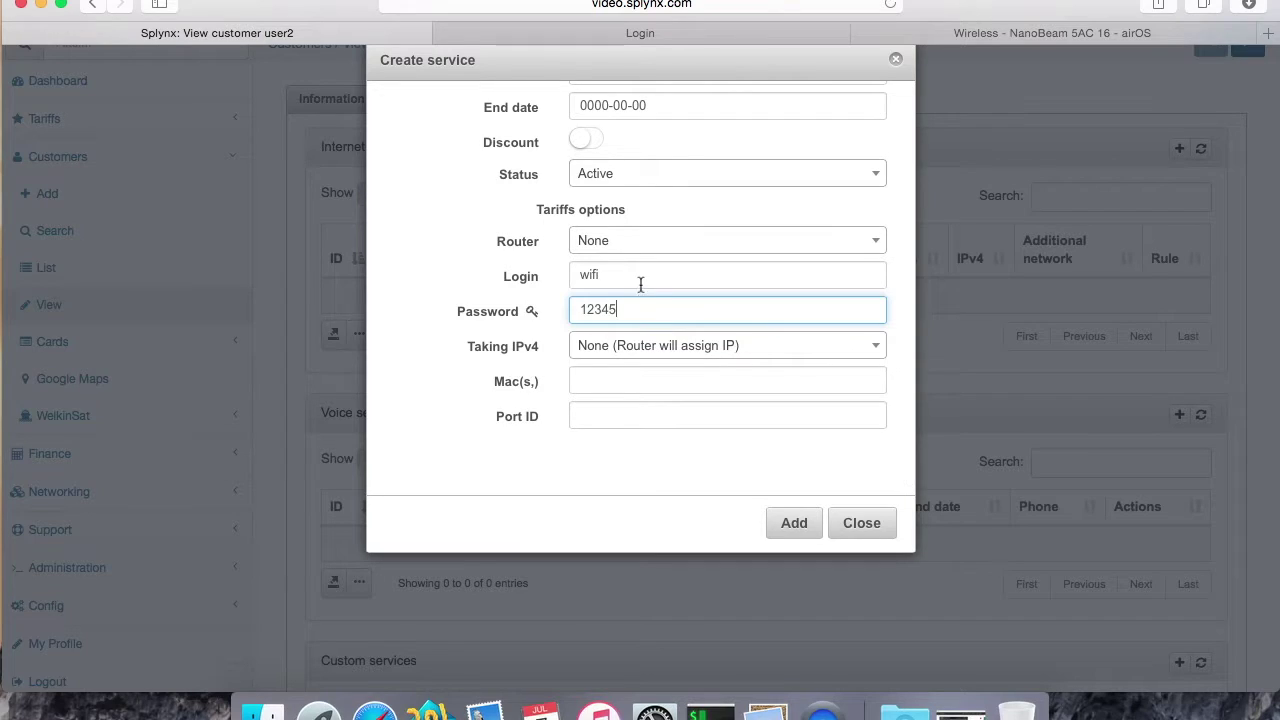
left_click(640, 277)
type("1")
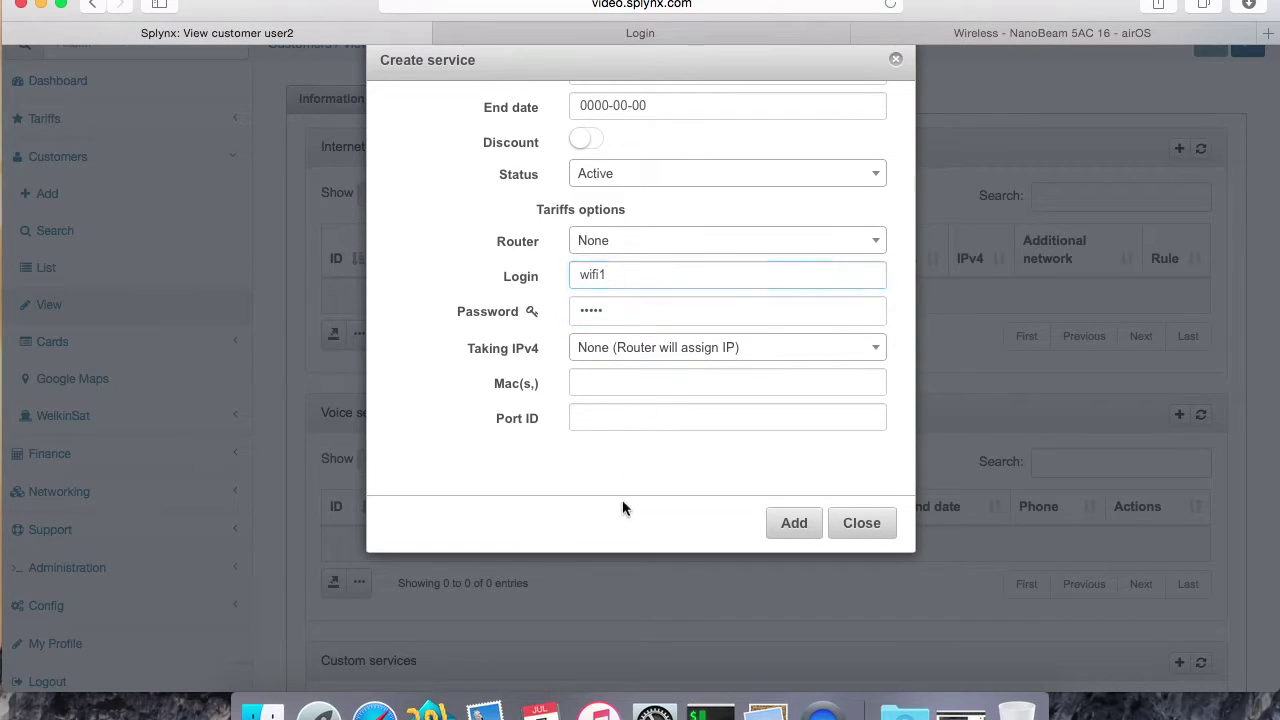
left_click(790, 522)
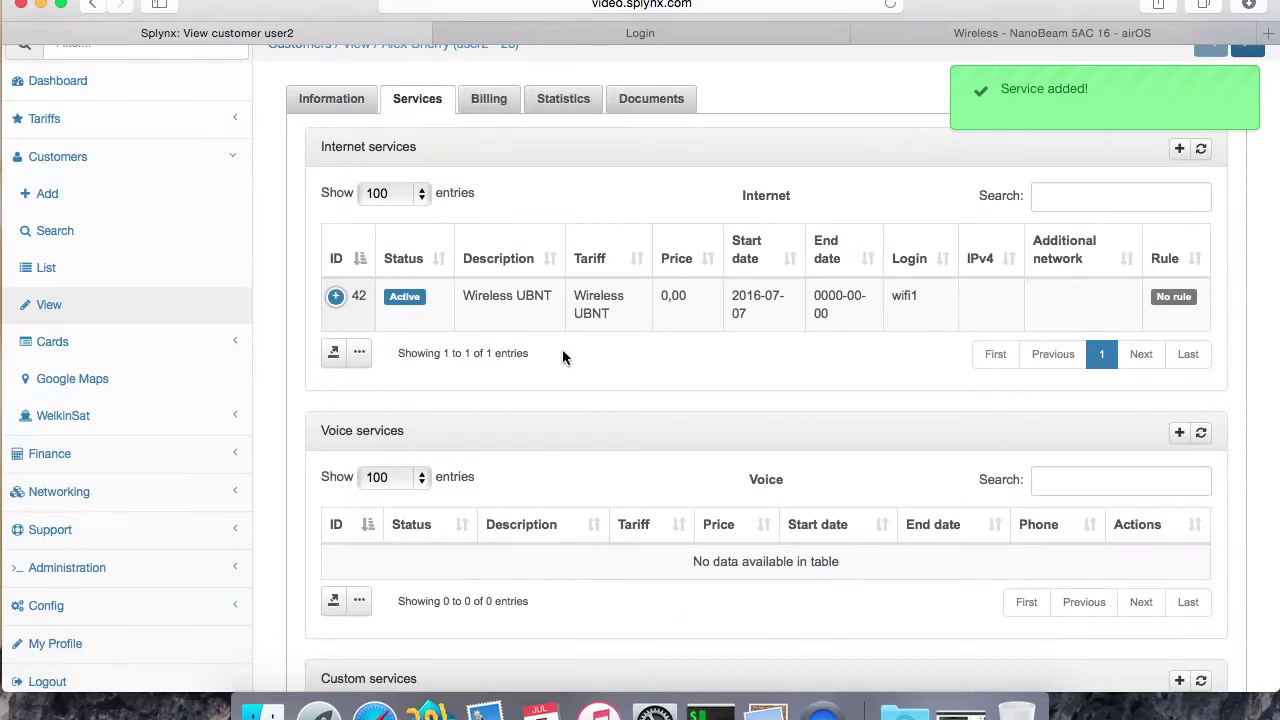
Step: Start another internet service on the WIFI 2MB/1MB tariff and enter its password
left_click(1180, 152)
left_click(655, 178)
type("W")
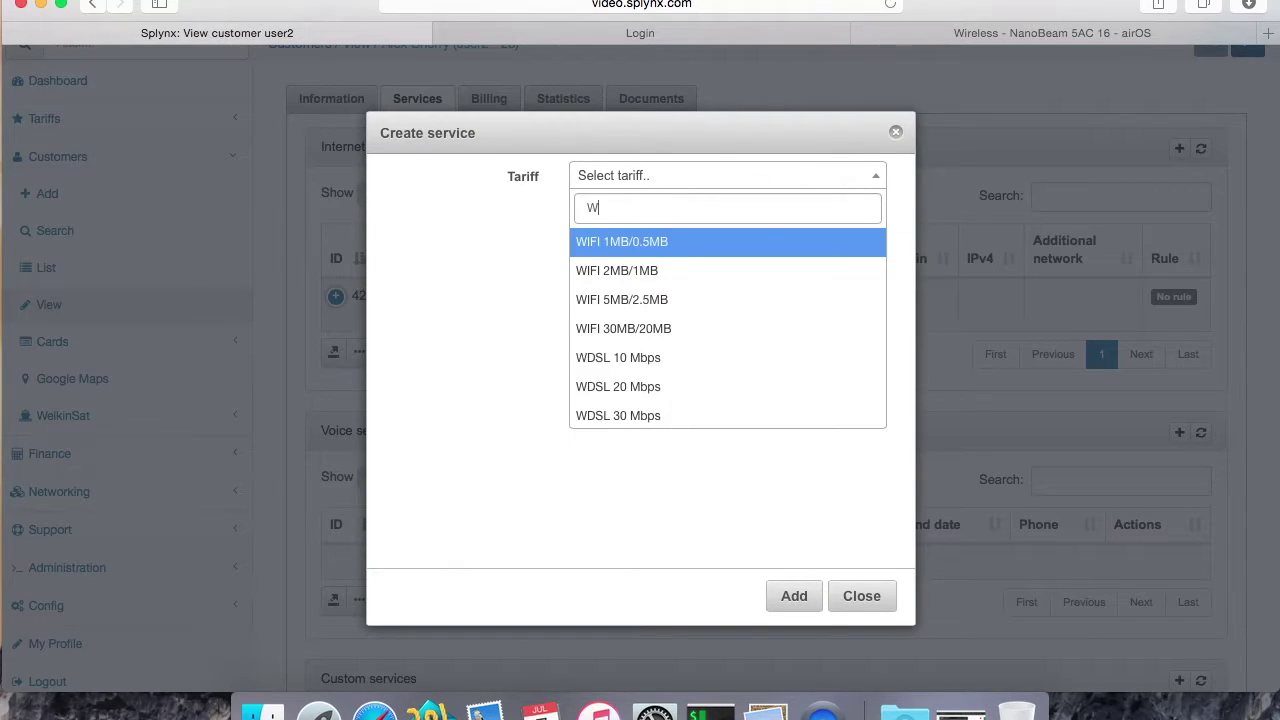
type("ifi")
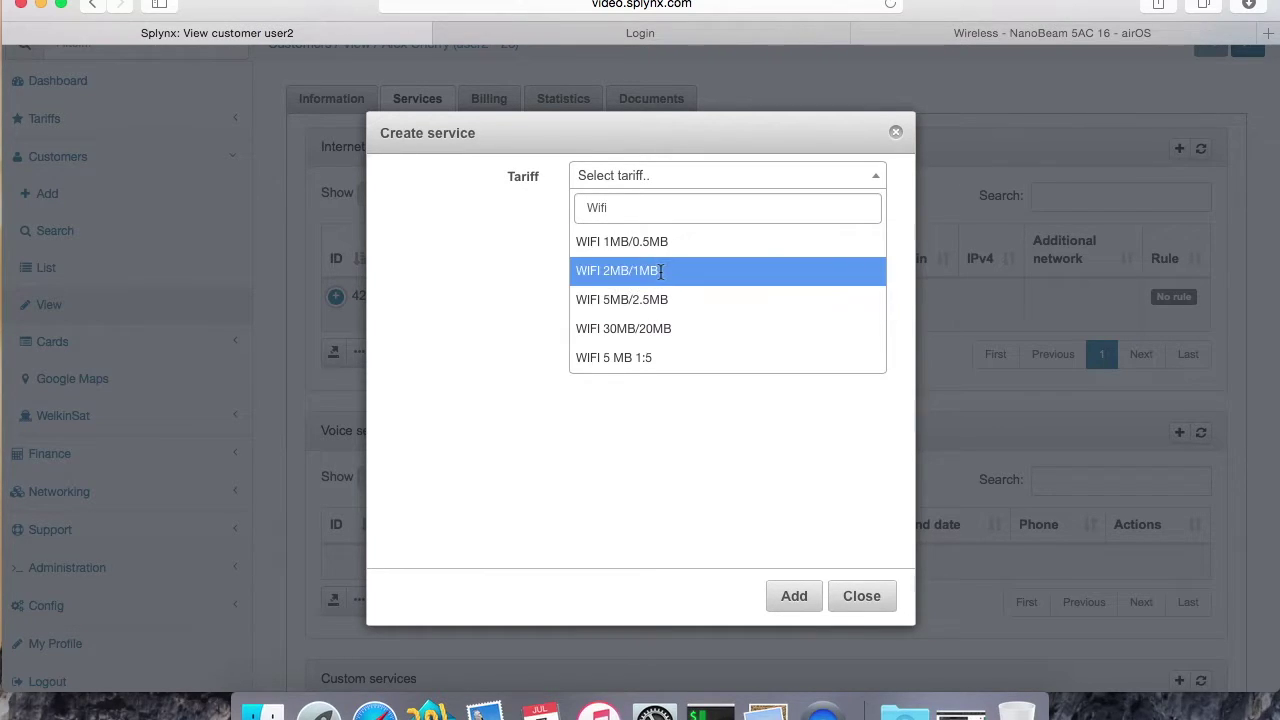
left_click(660, 271)
scroll(638, 405, "down", 3)
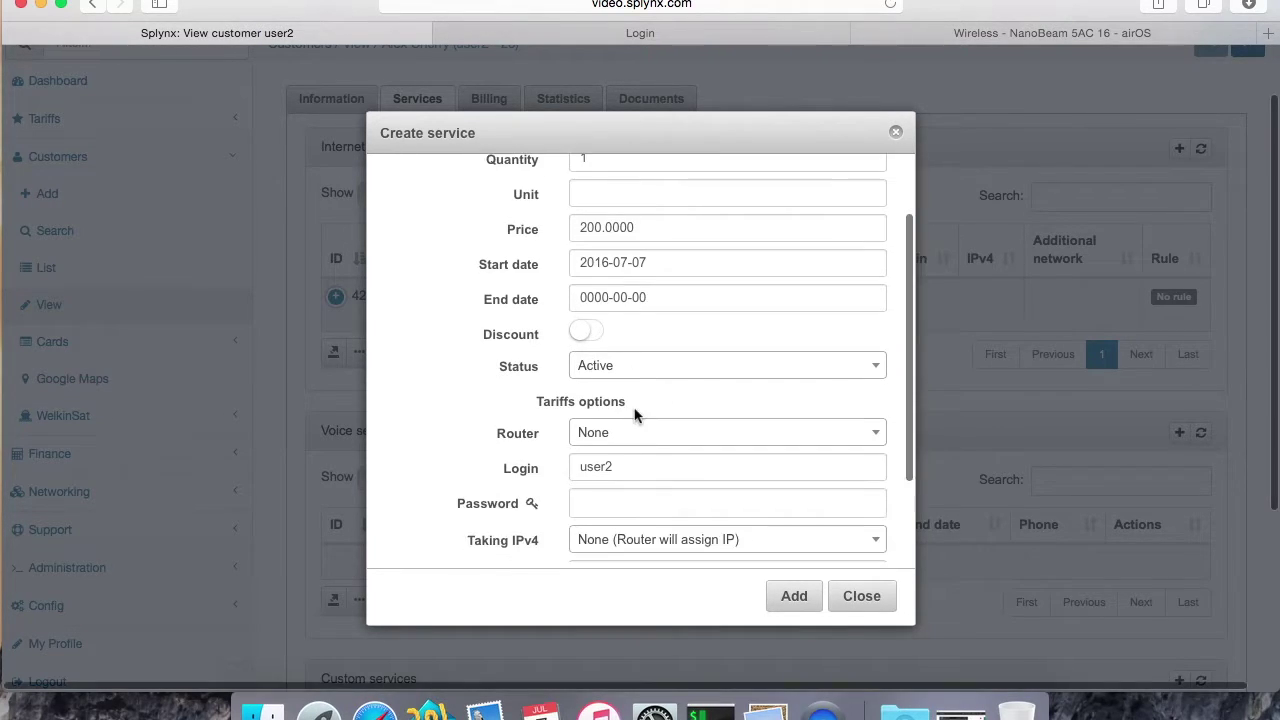
left_click(600, 452)
type("12345")
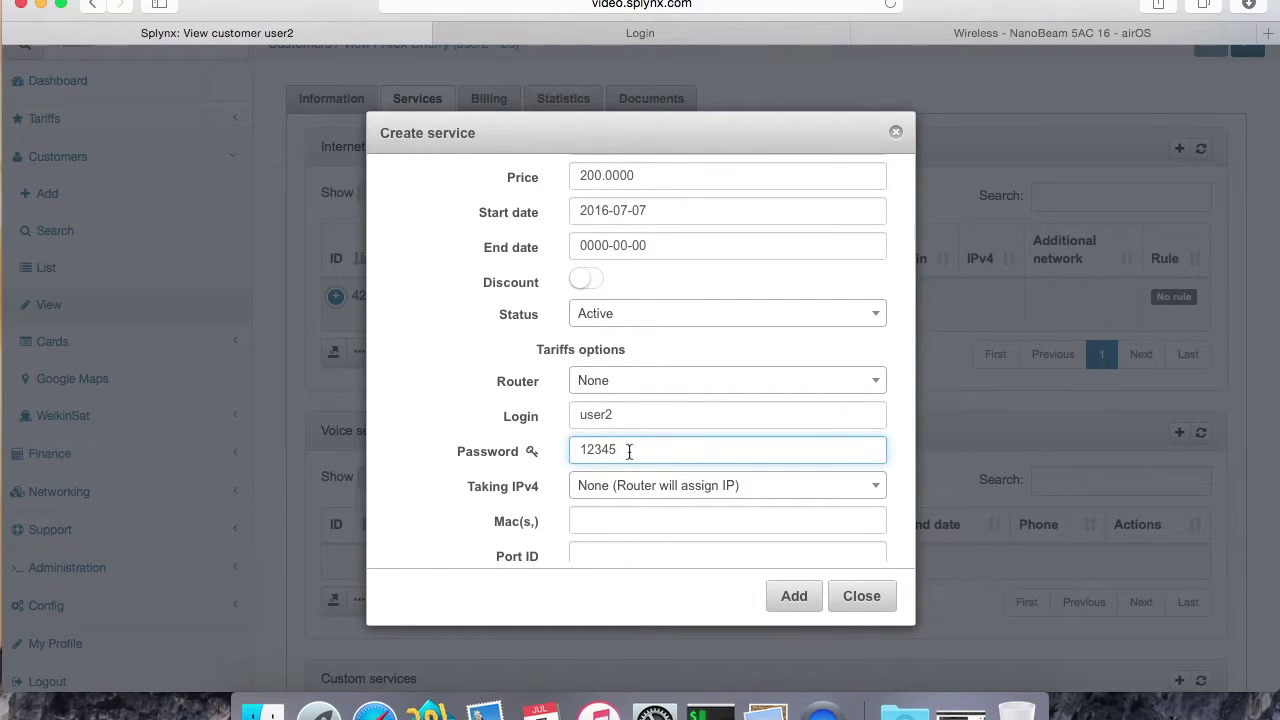
Step: Assign the permanent static IPv4 10.5.50.4 and create the WIFI 2MB/1MB service
left_click(619, 487)
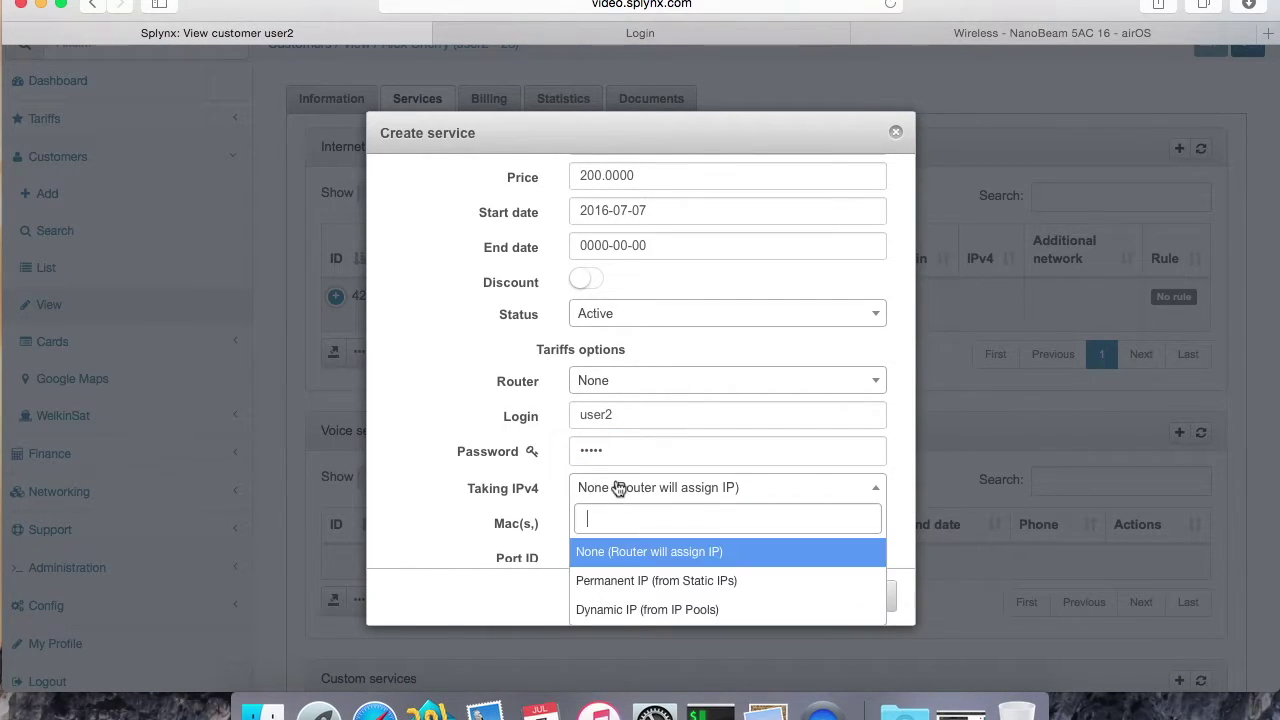
left_click(612, 581)
left_click(611, 528)
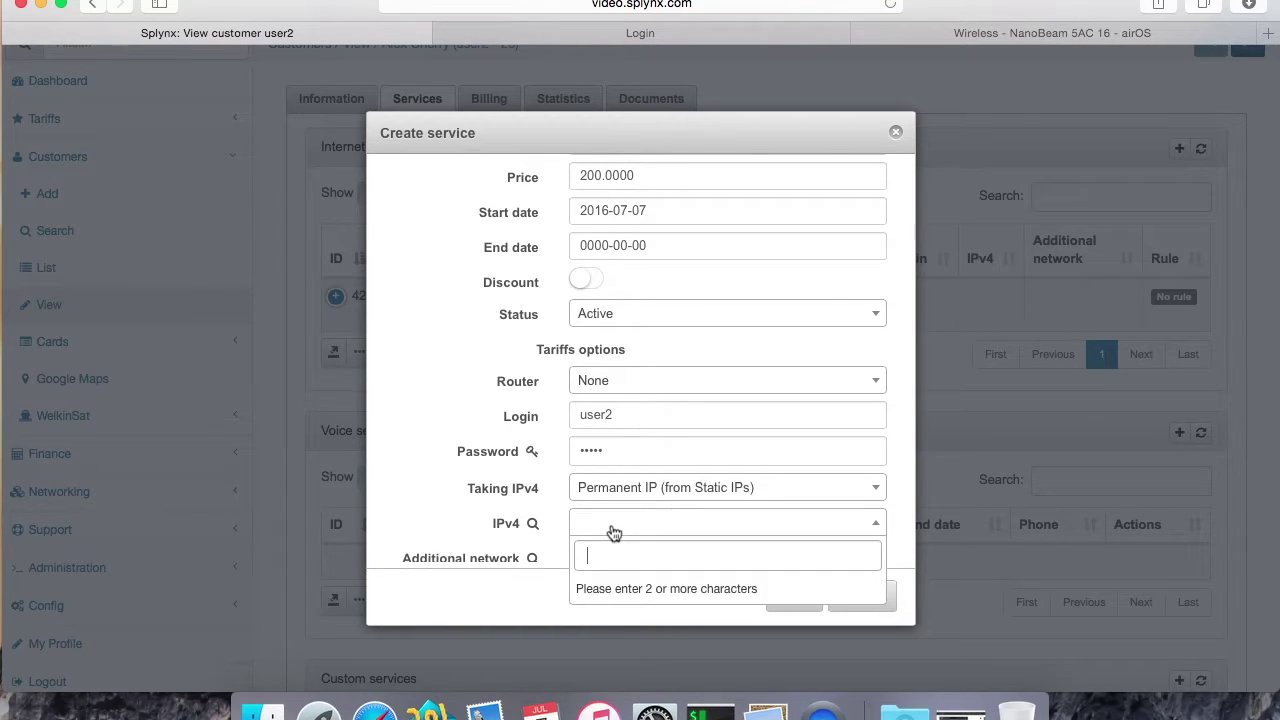
type("10.5.50")
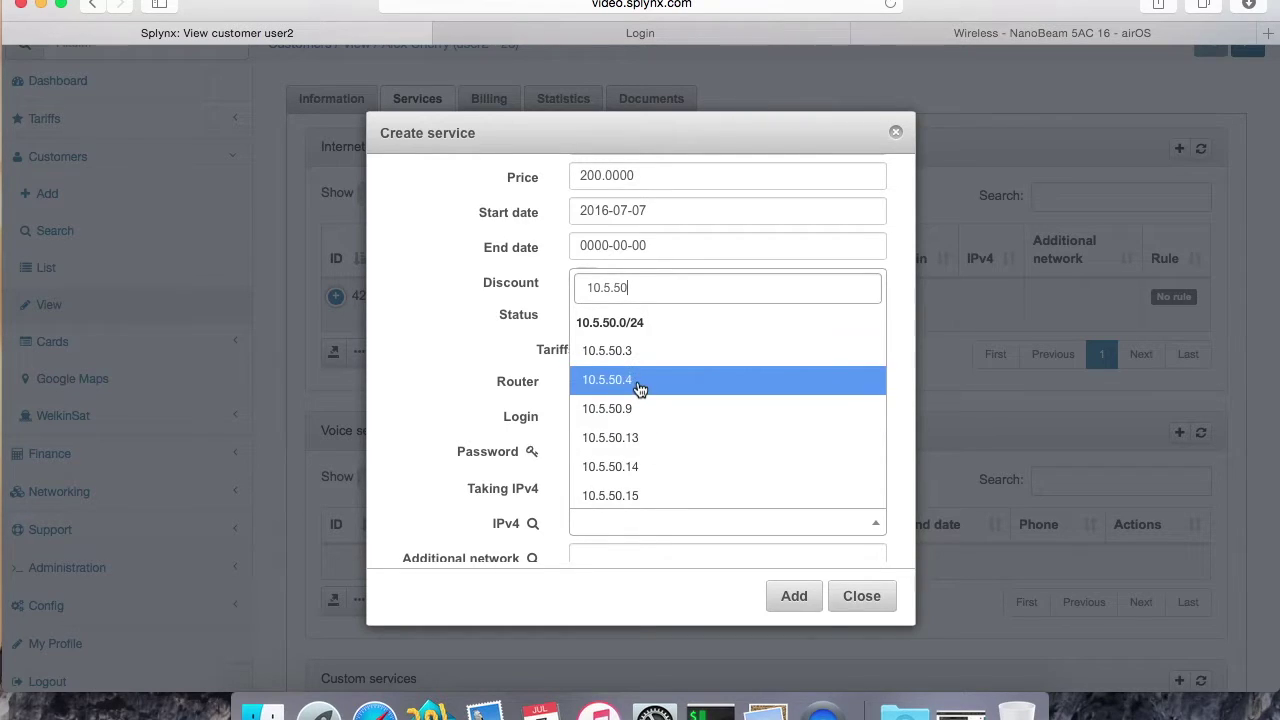
left_click(641, 380)
scroll(737, 480, "down", 5)
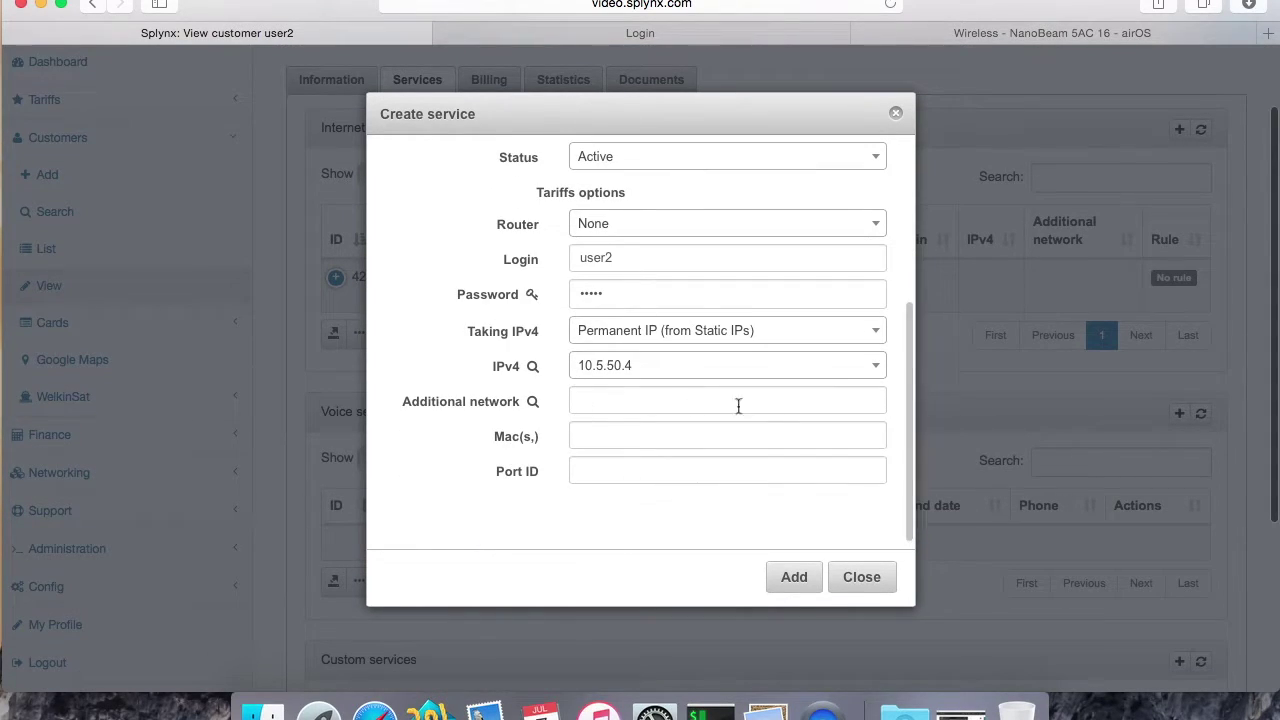
left_click(796, 582)
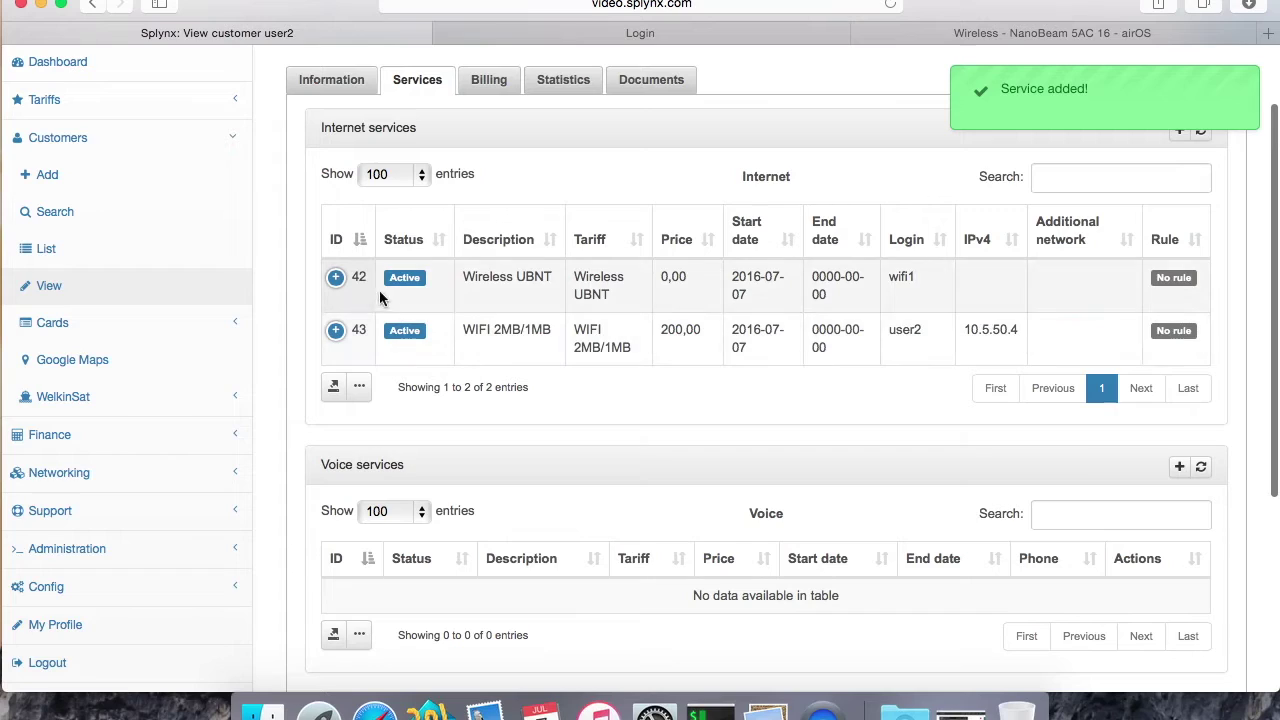
scroll(580, 300, "up", 2)
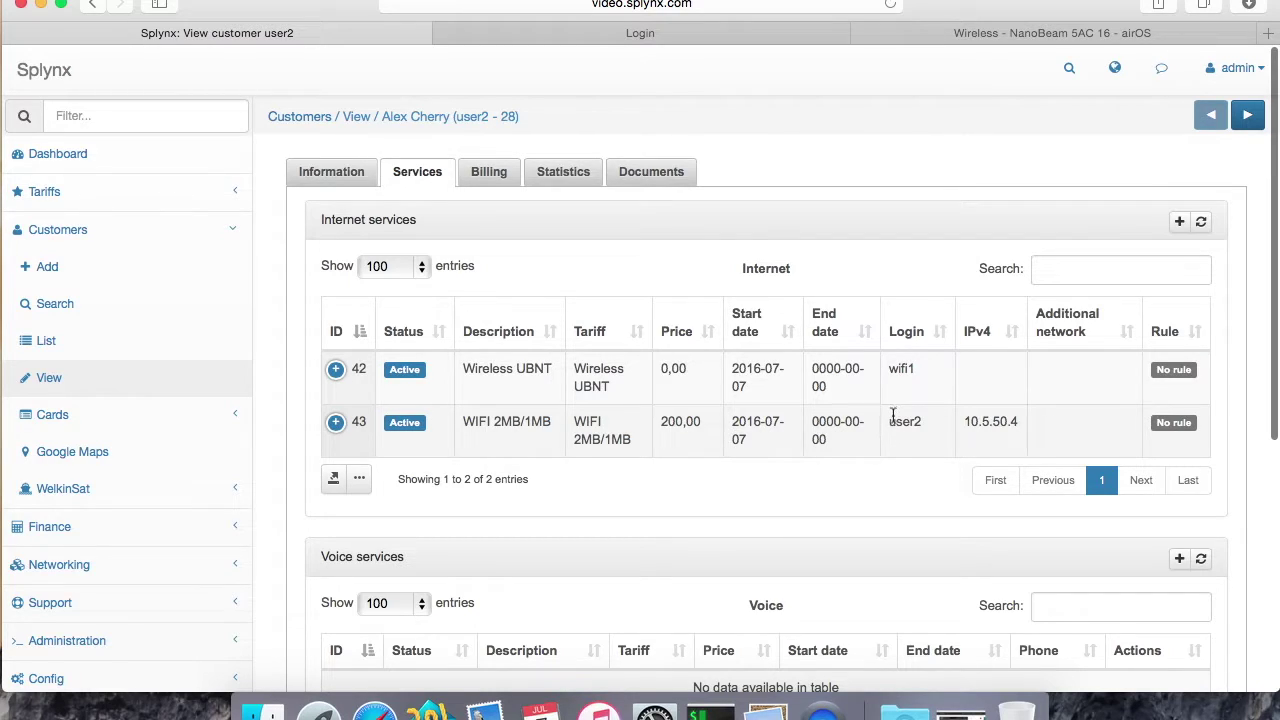
scroll(903, 436, "up", 1)
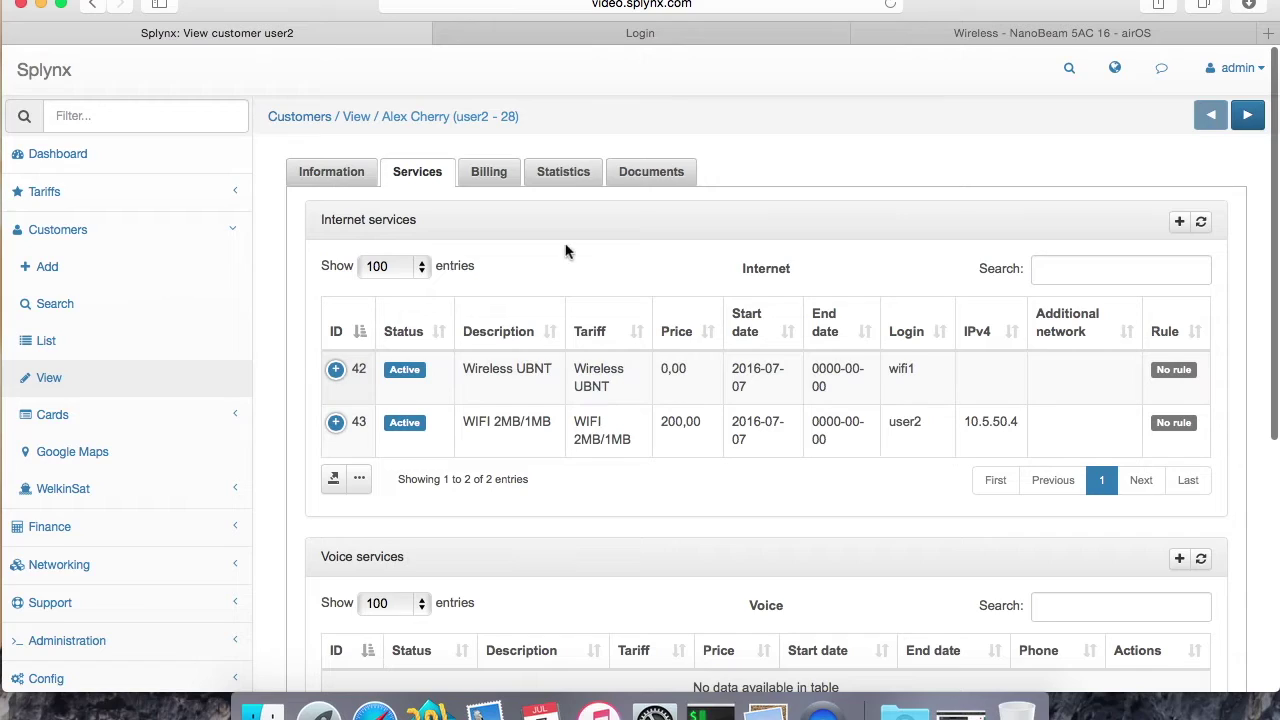
left_click(668, 40)
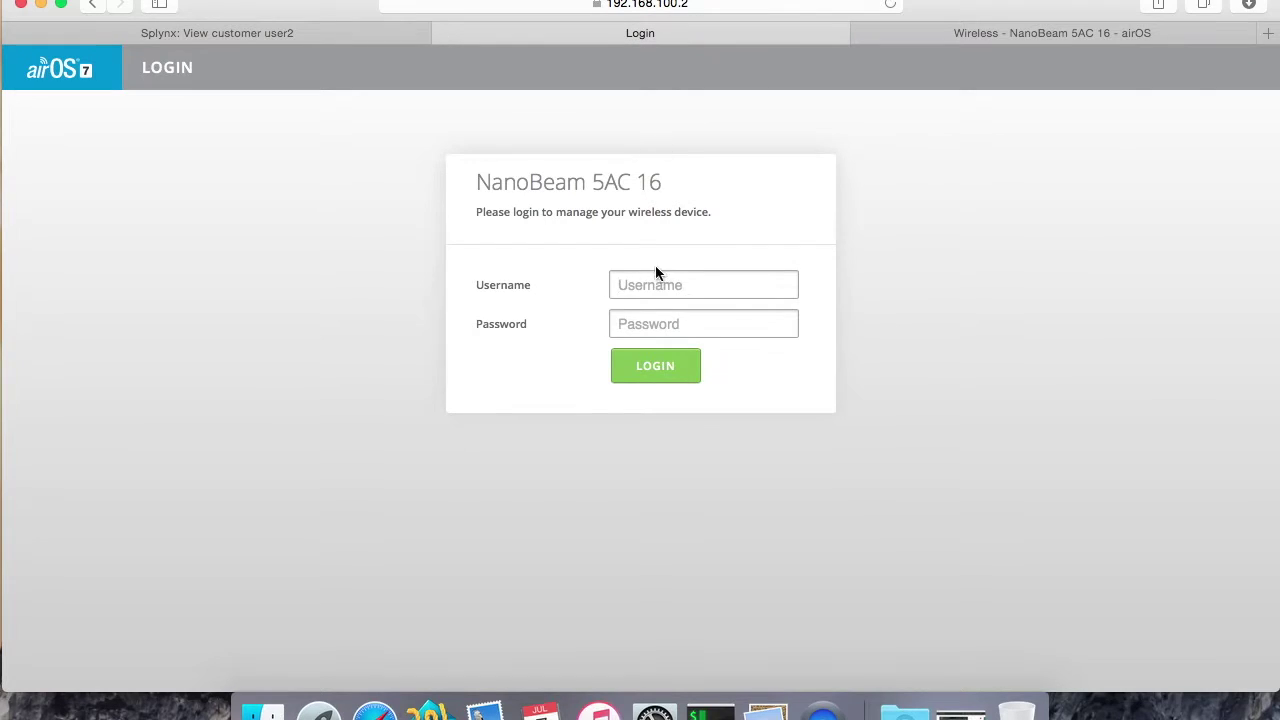
Step: Log in to the NanoBeam's airOS with the admin credentials, declining to save the password
type("ub")
type("u")
left_click(645, 363)
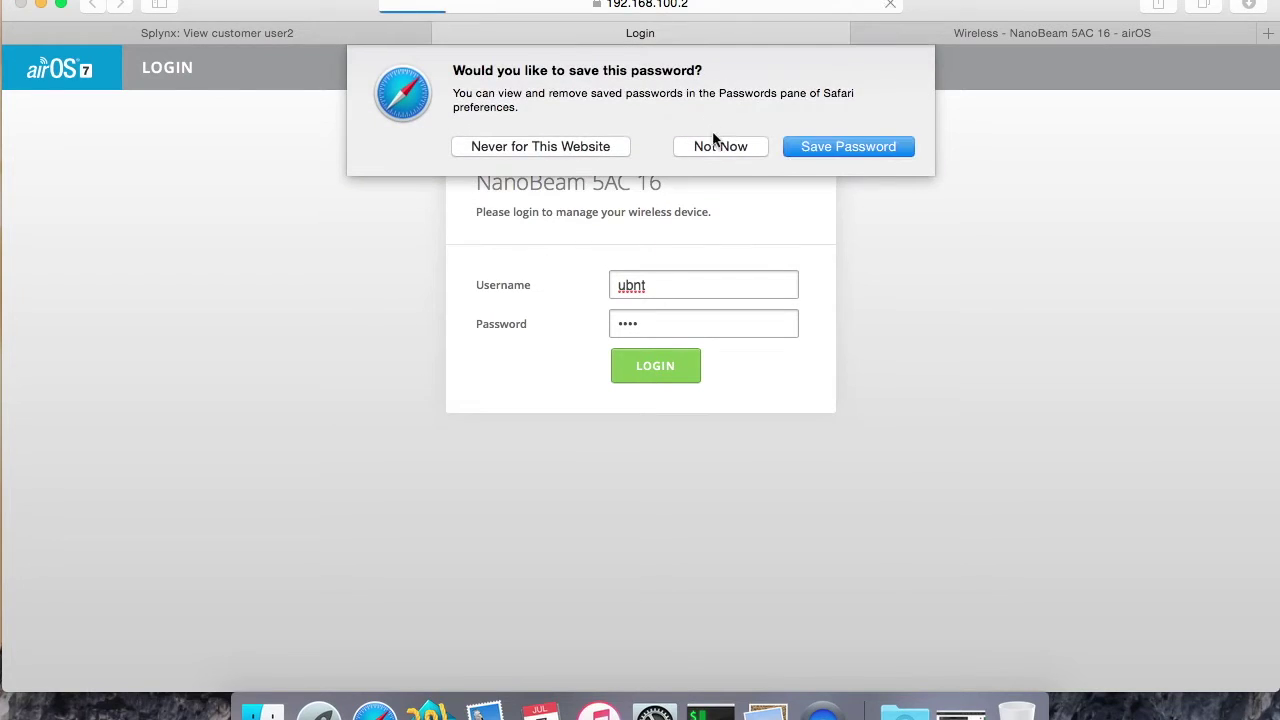
left_click(584, 152)
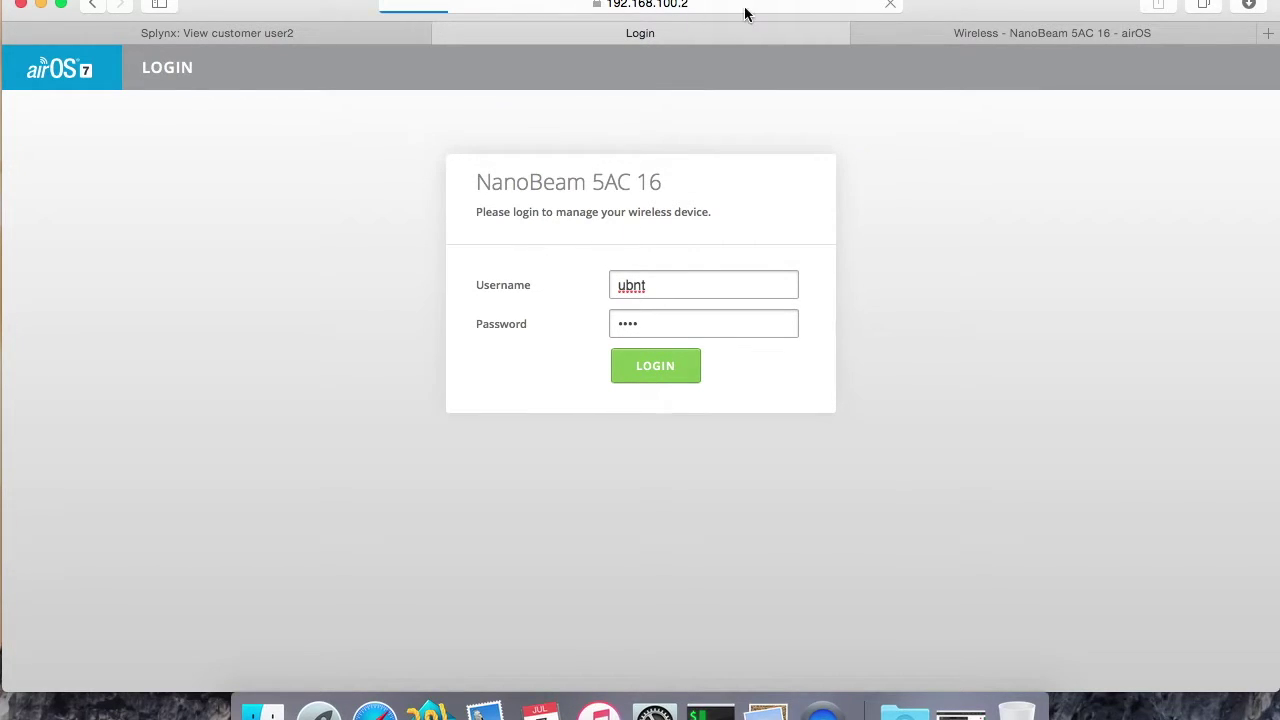
left_click(979, 34)
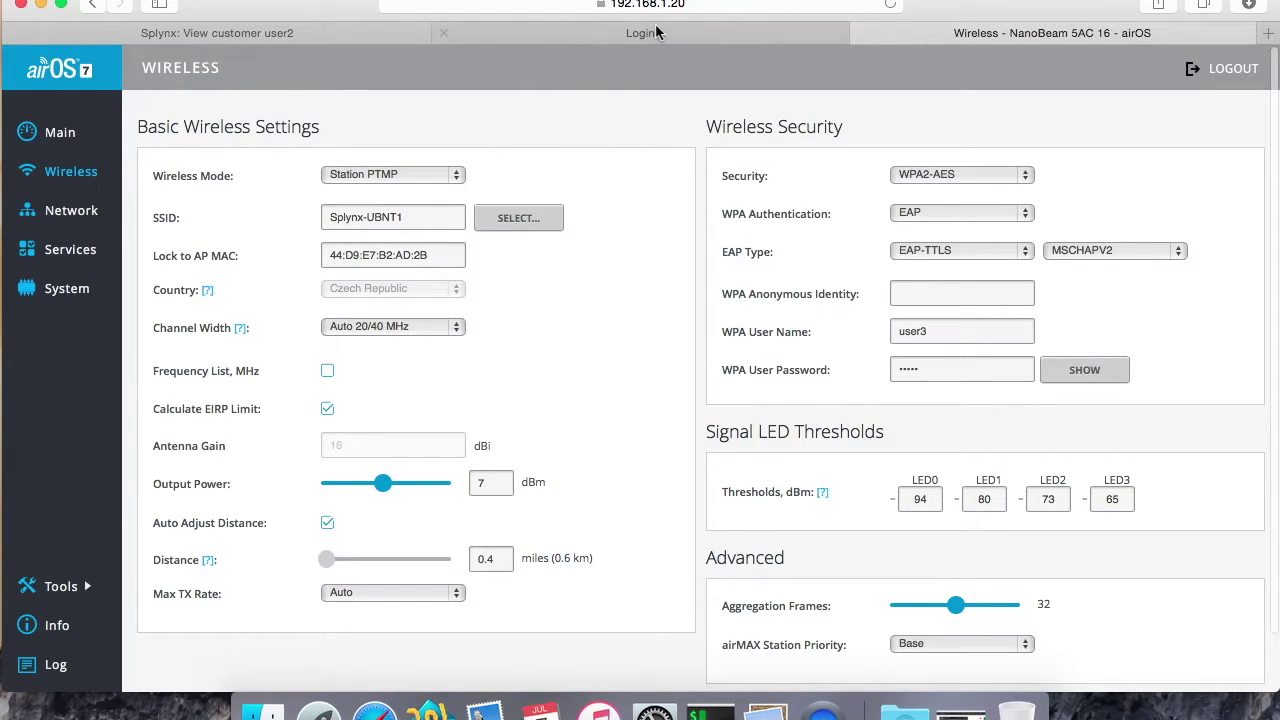
left_click(645, 33)
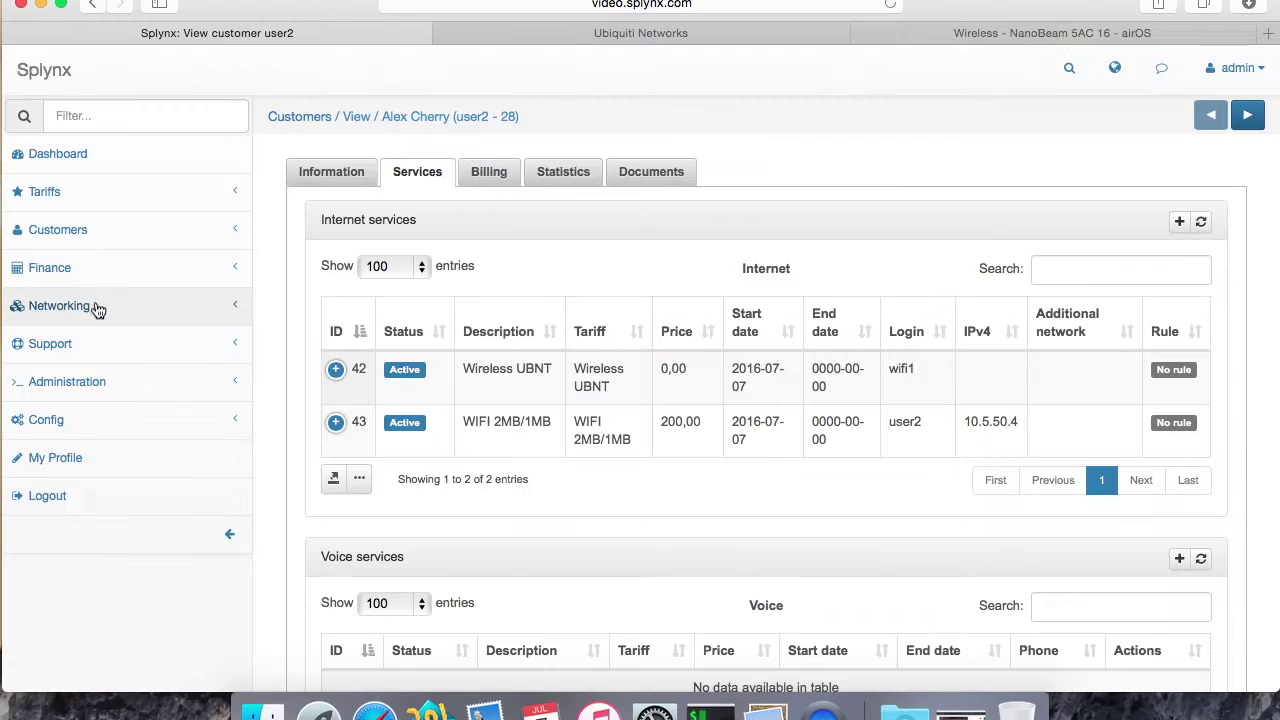
Step: Check the UBNT AP router record and its IP 192.168.100.2 under Networking > Routers
left_click(86, 306)
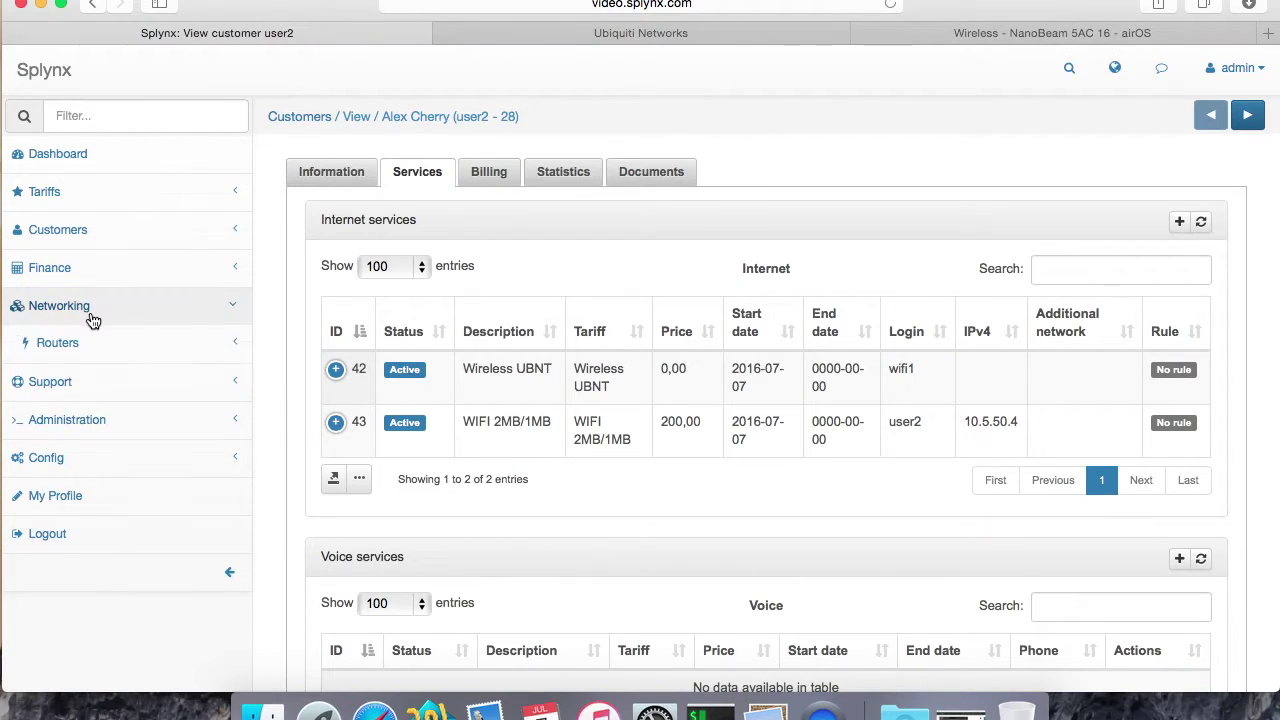
left_click(84, 343)
left_click(80, 414)
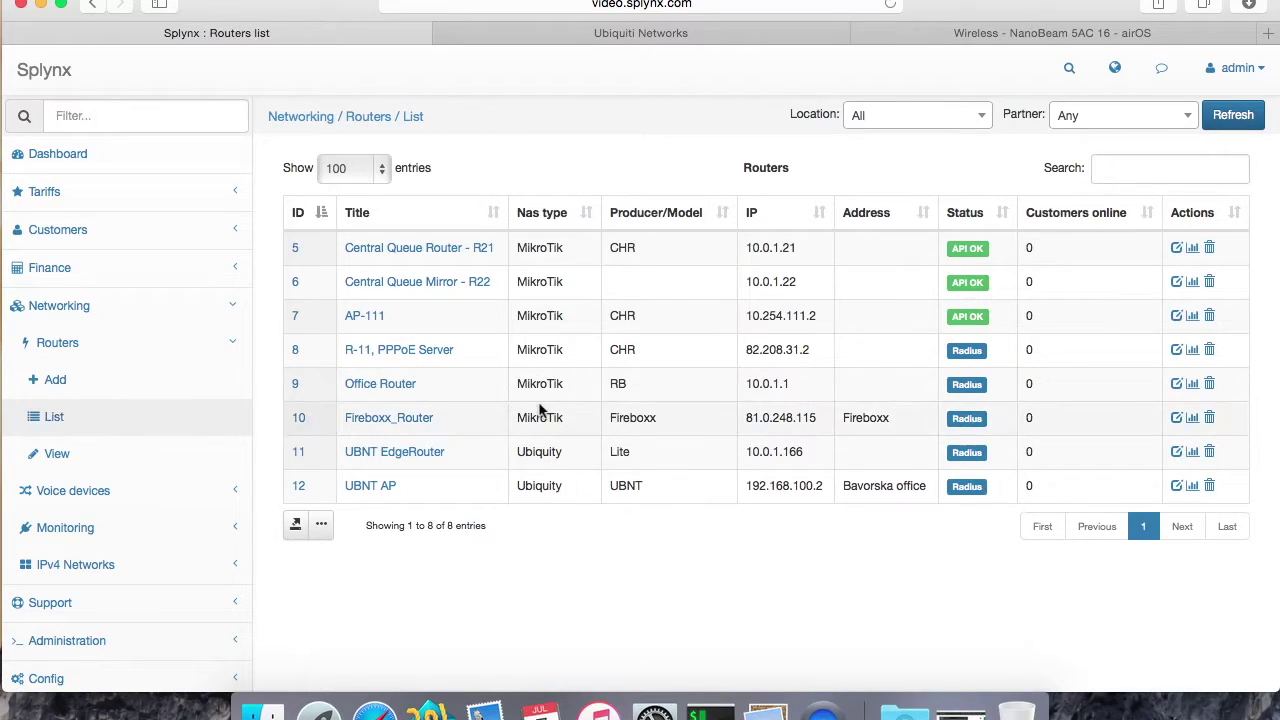
left_click(368, 489)
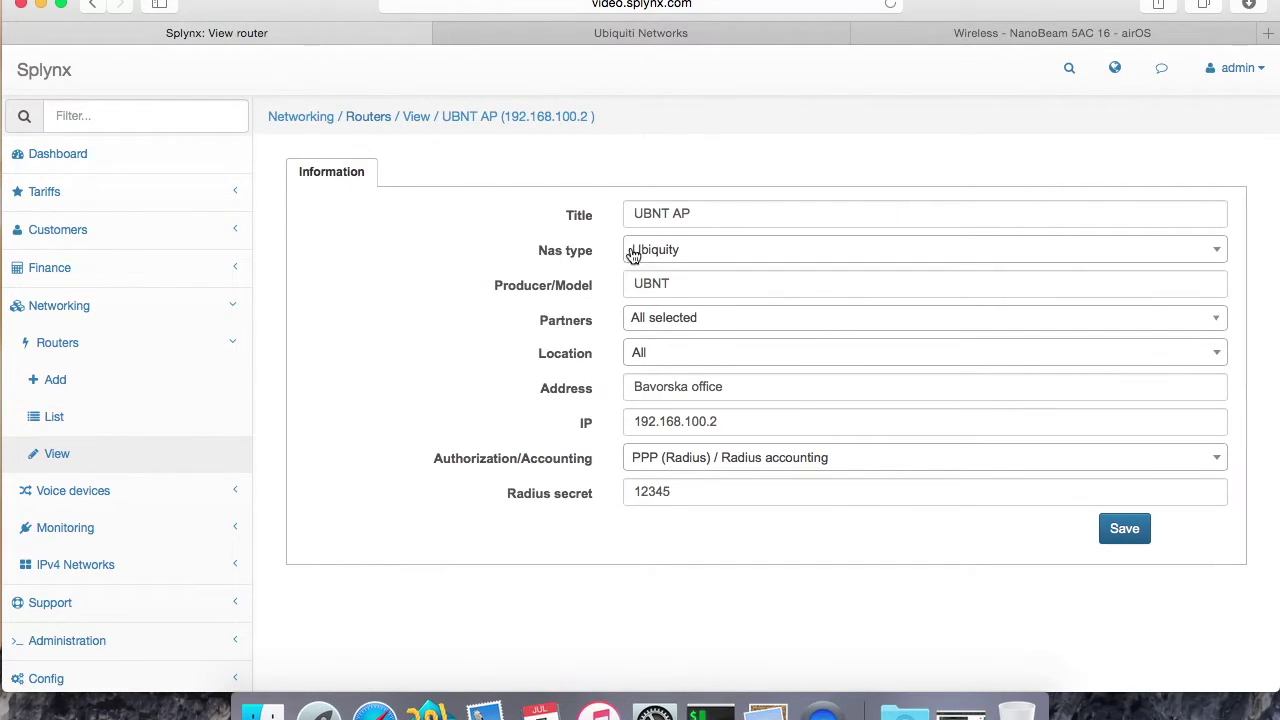
double_click(650, 420)
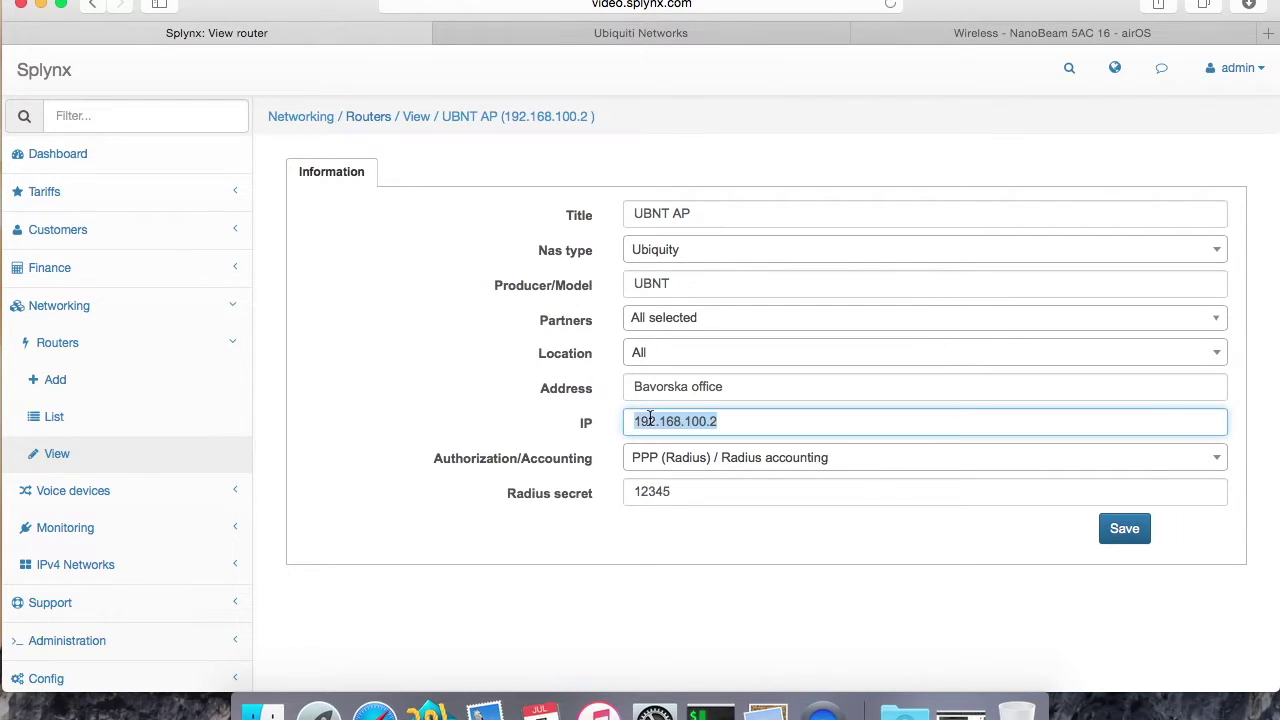
left_click(580, 493)
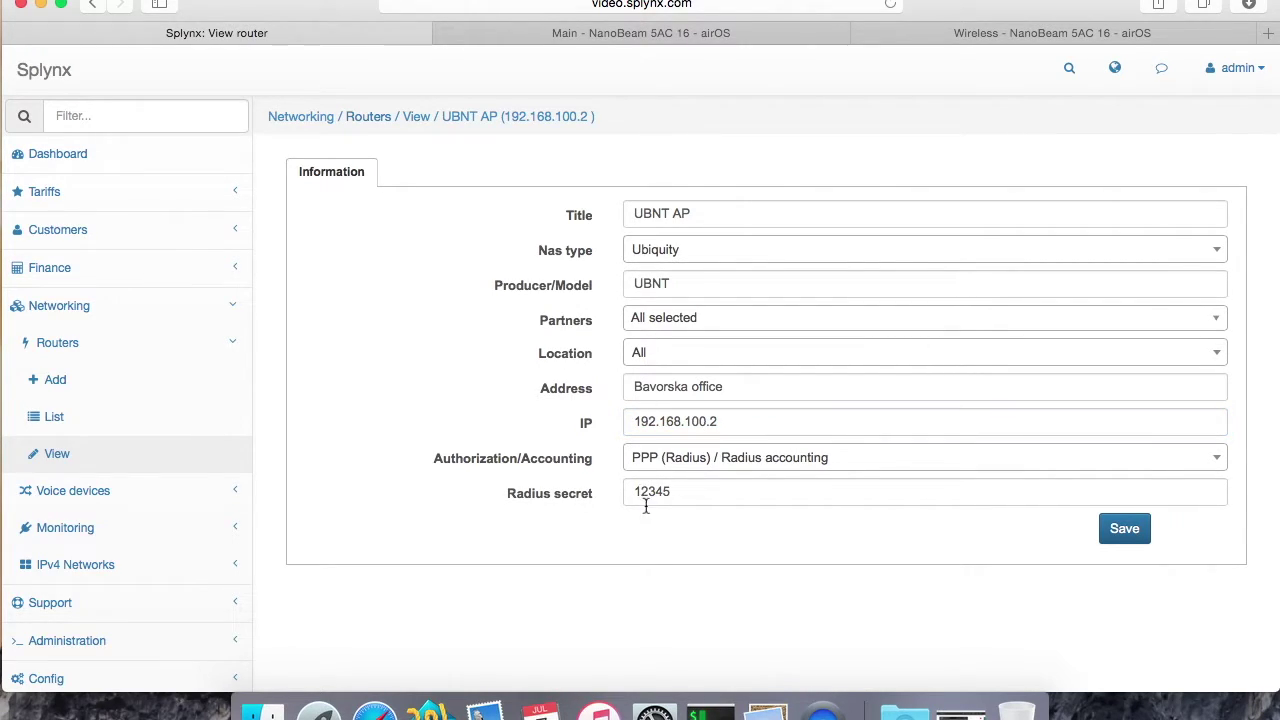
left_click(687, 33)
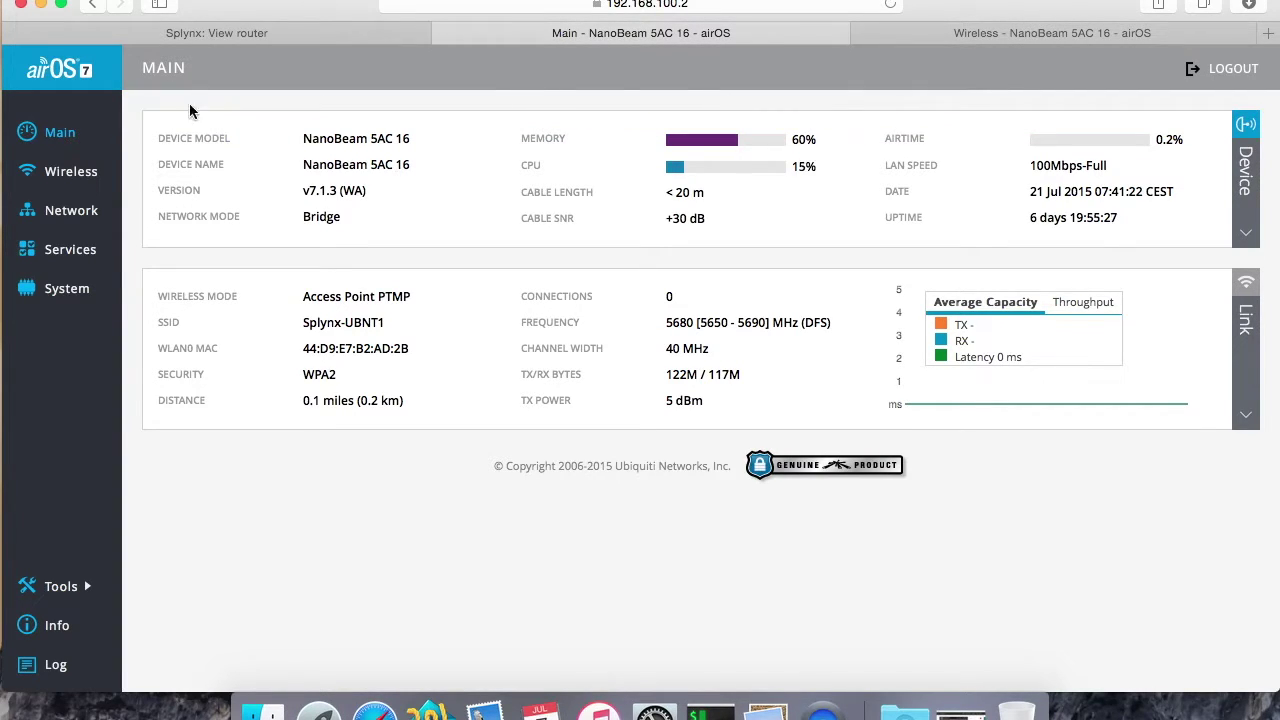
Step: Show the airOS Wireless page with RADIUS server 10.10.10.65 on ports 1812 and 1813
left_click(56, 179)
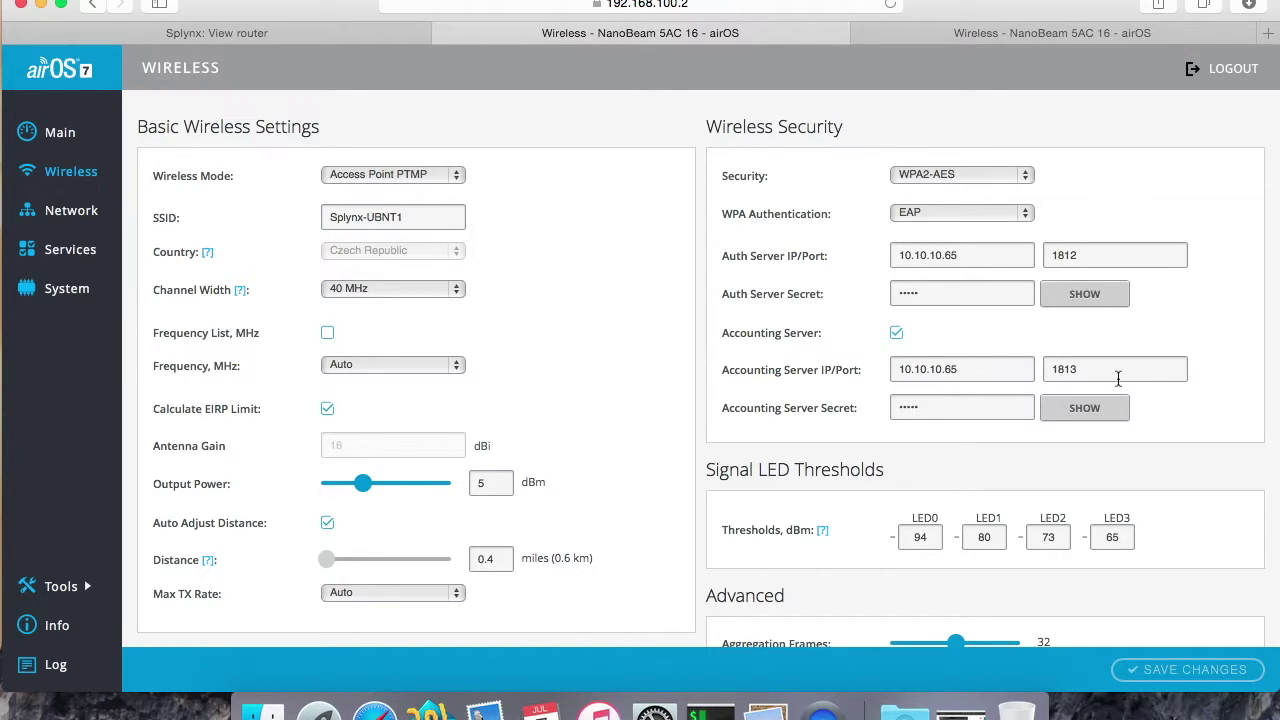
scroll(940, 403, "down", 2)
scroll(950, 390, "up", 2)
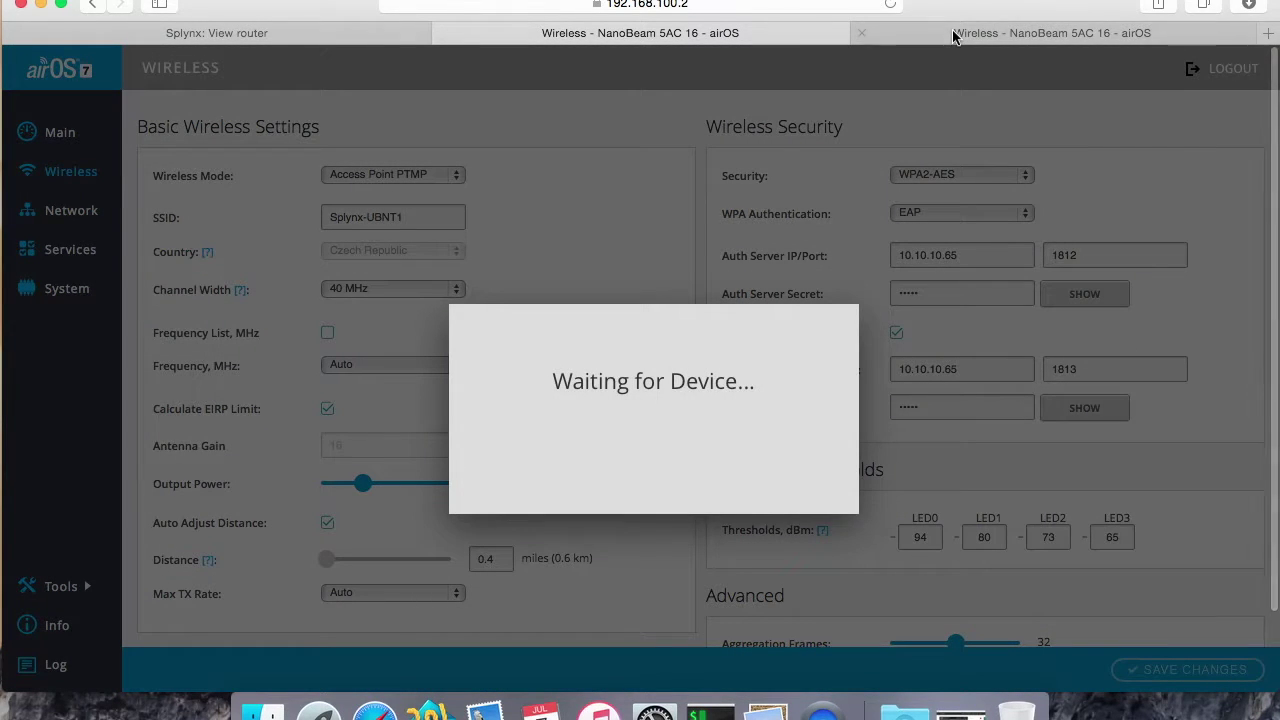
Step: Keep EAP authentication, set the station's WPA user name and password to the wifi1 login, and save
left_click(955, 35)
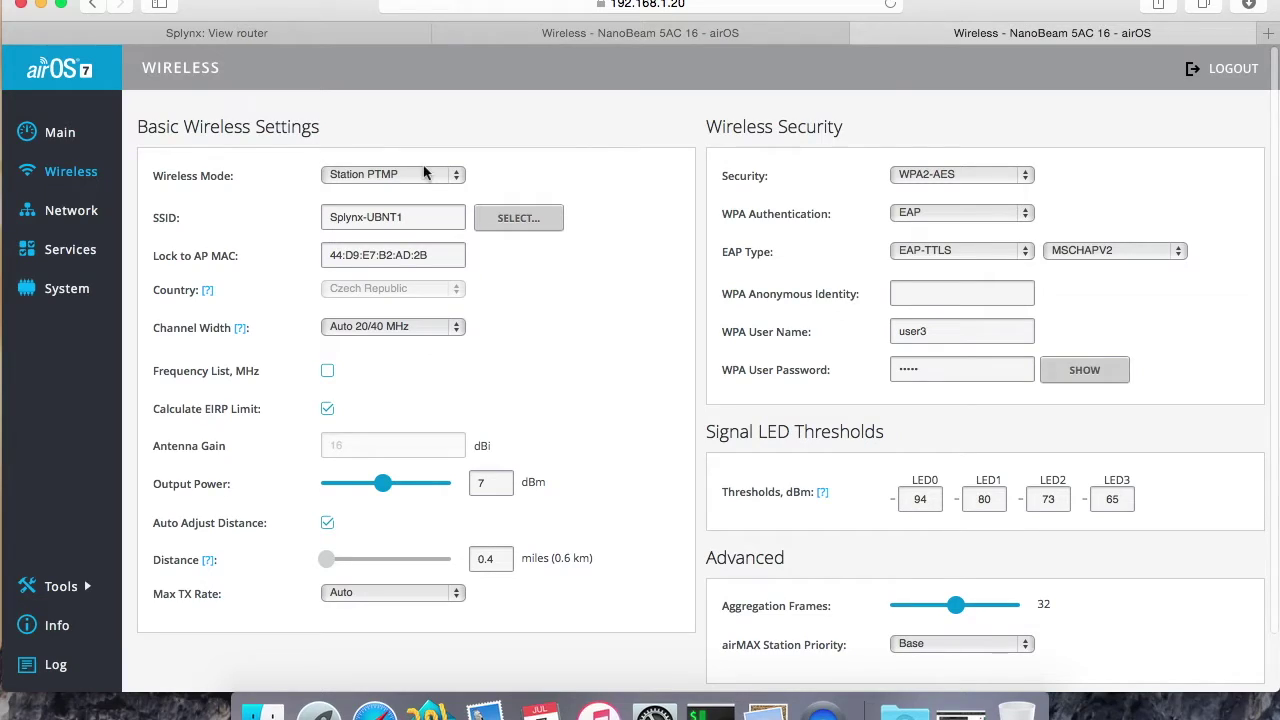
left_click(942, 212)
left_click(930, 212)
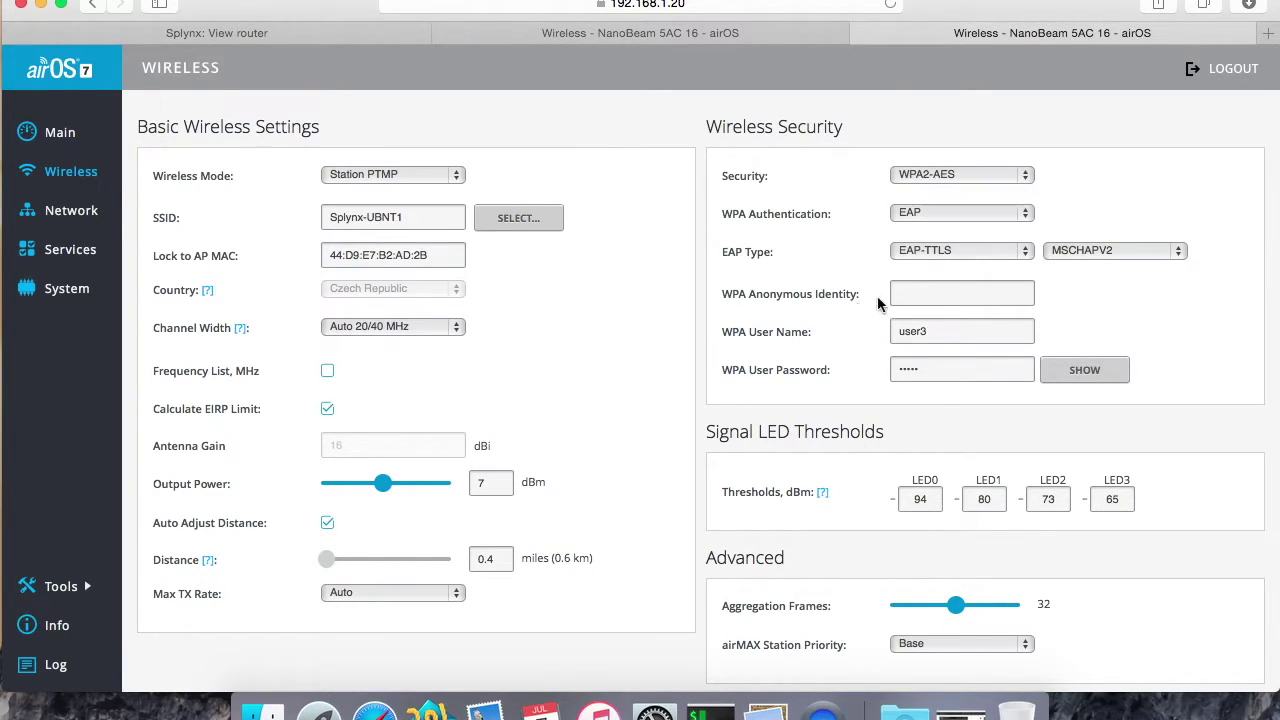
double_click(922, 336)
type("wifi1")
left_click(916, 370)
type("wif")
left_click(1072, 369)
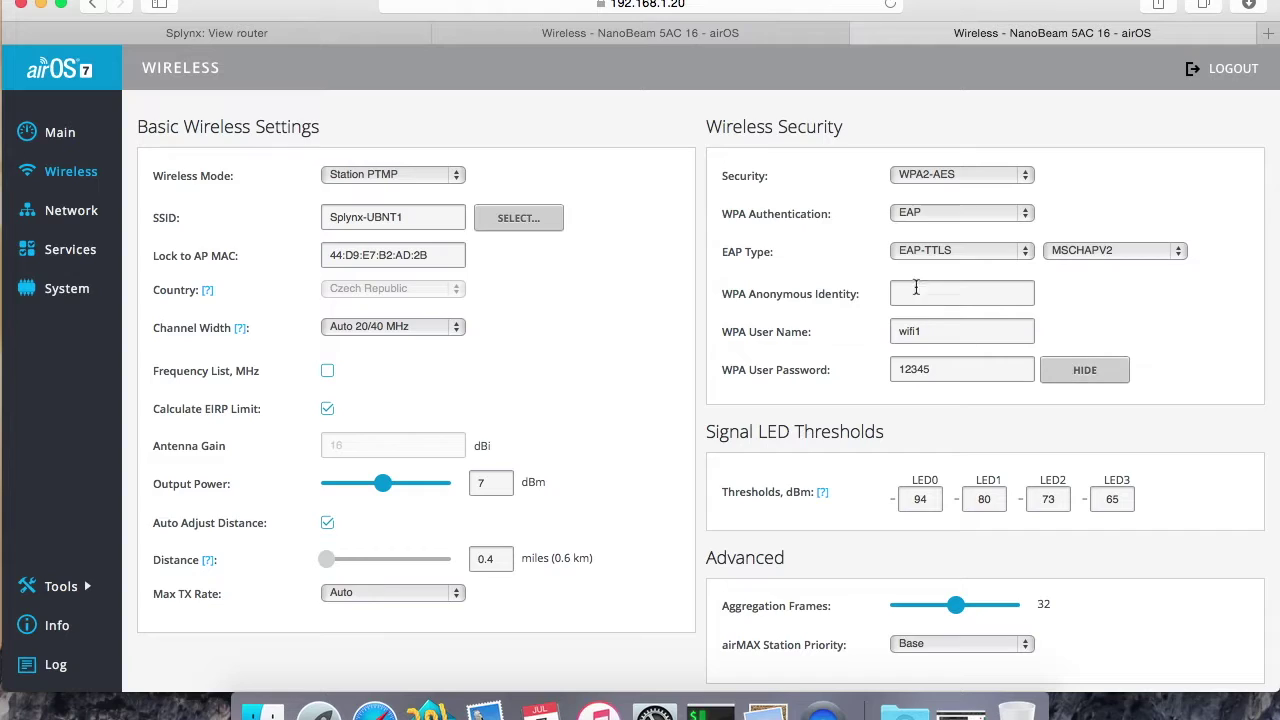
scroll(945, 230, "down", 1)
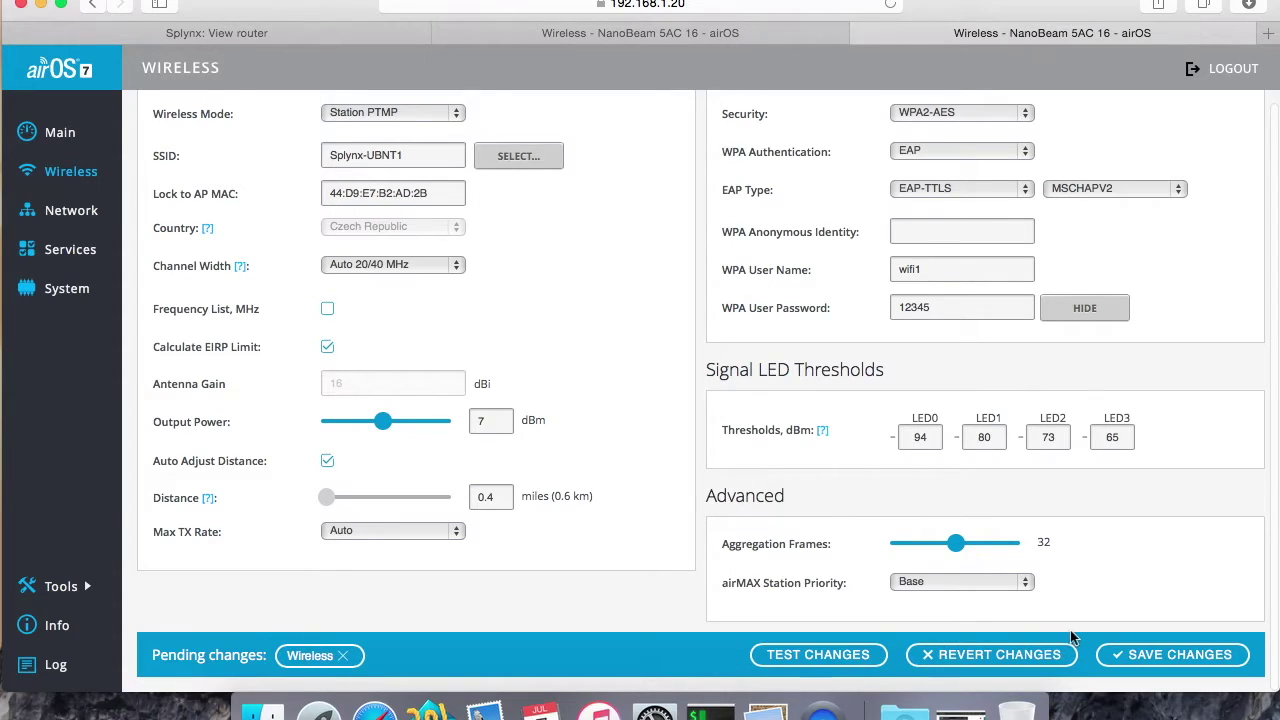
left_click(1147, 665)
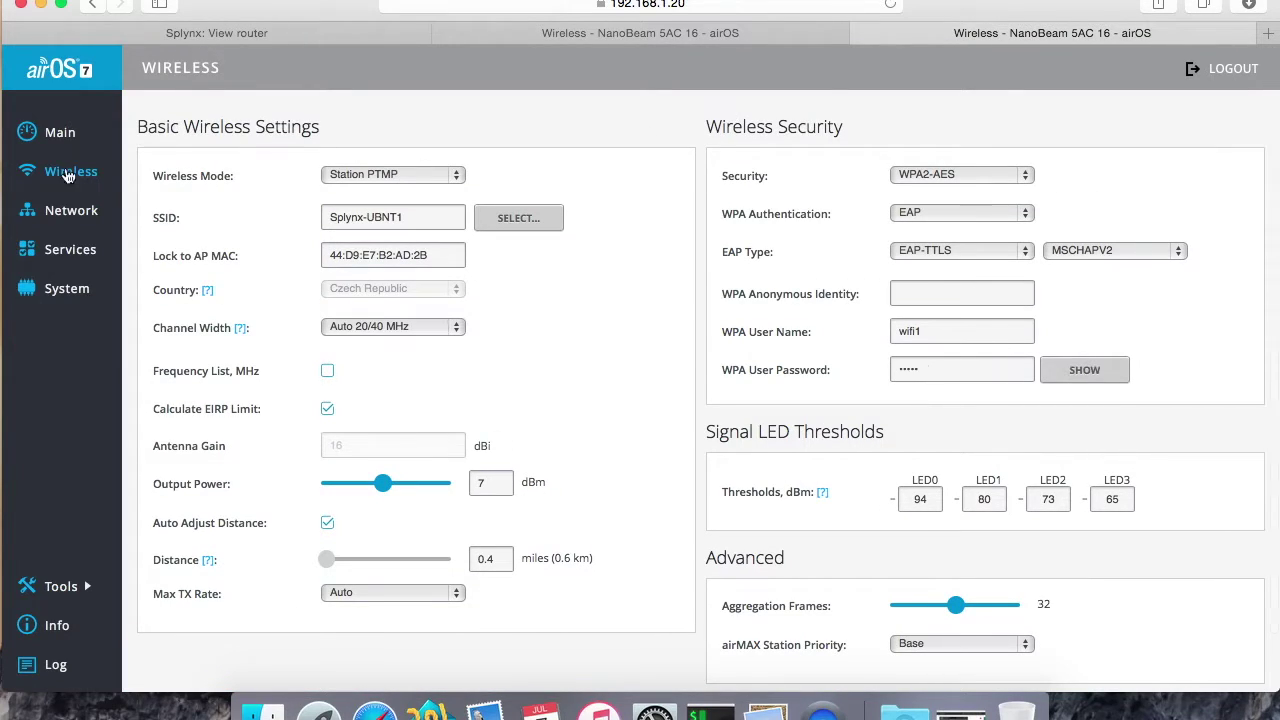
left_click(58, 138)
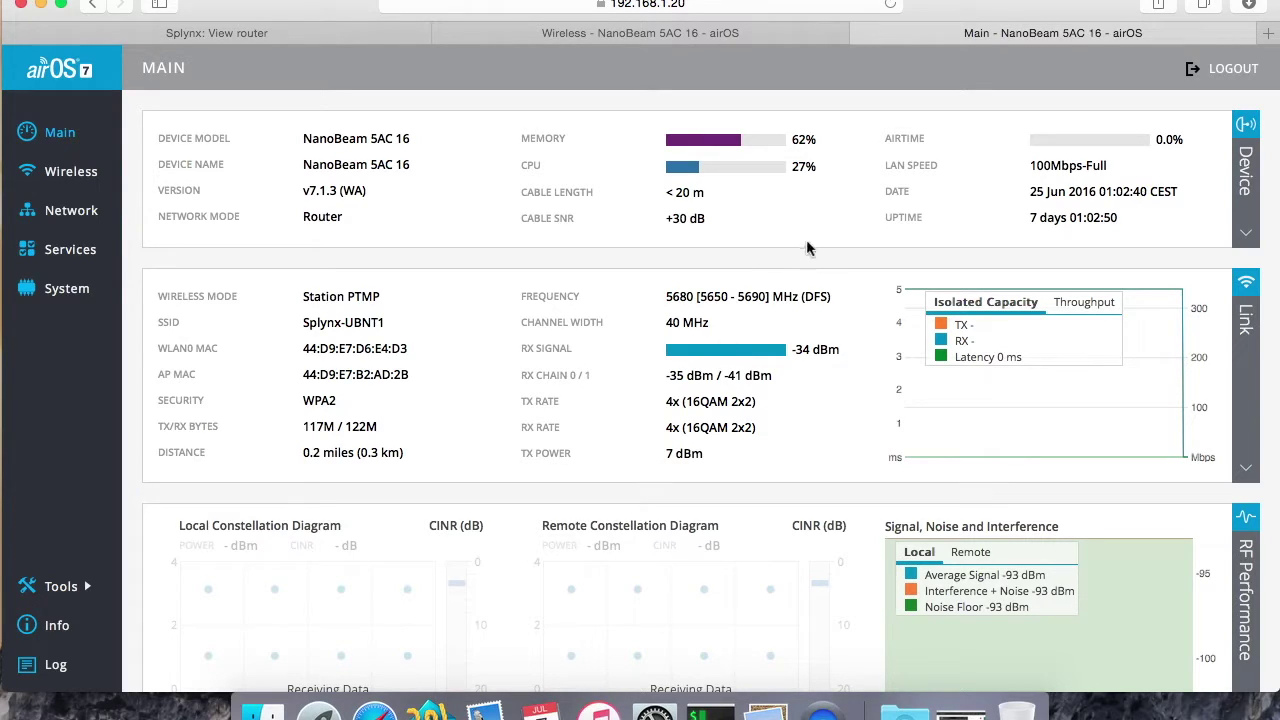
Step: Scroll the airOS Main page to check the link, RF performance and device panels
scroll(809, 477, "down", 2)
scroll(809, 477, "down", 4)
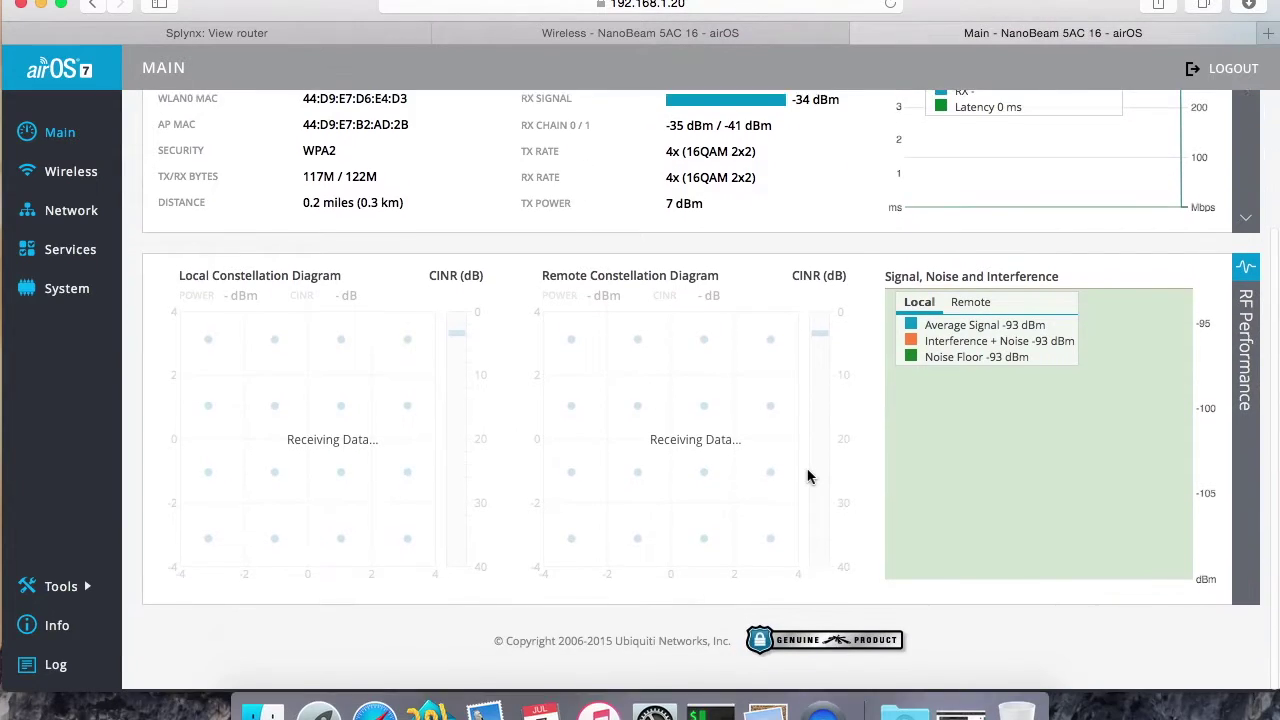
scroll(809, 477, "up", 6)
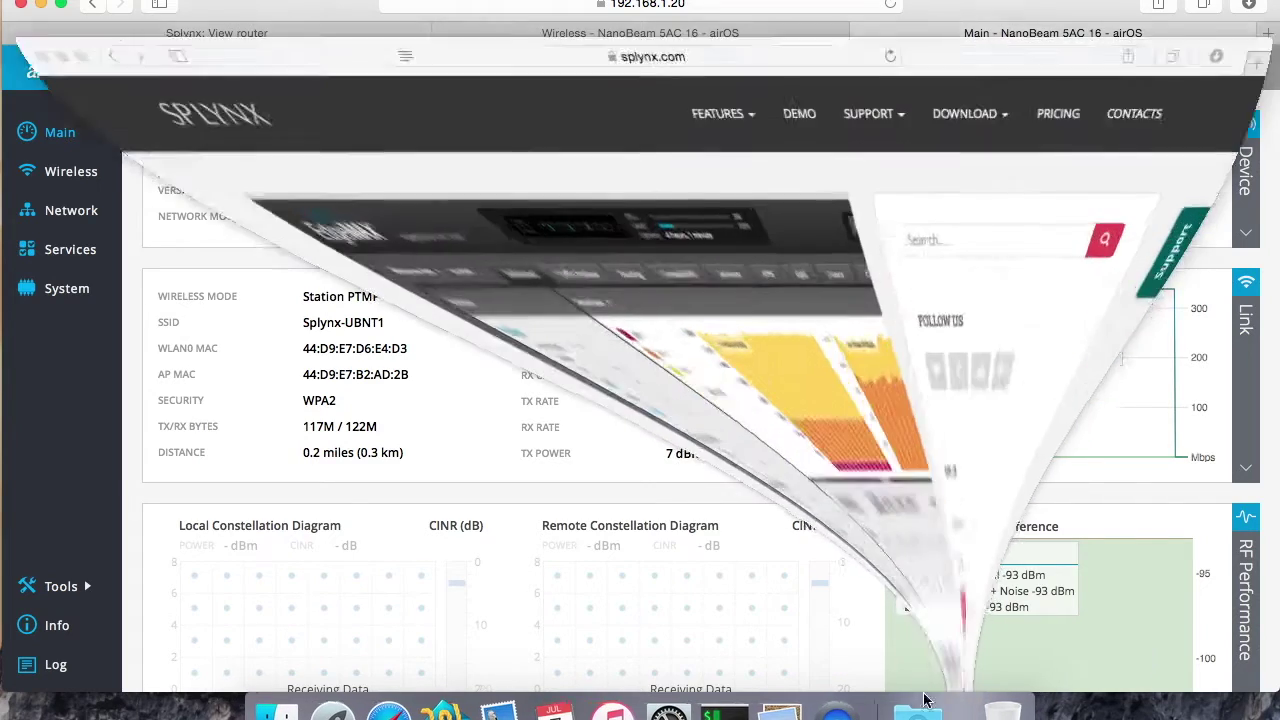
Step: Scroll through the EdgeRouter PPPoE server with RADIUS article to its five-part outline
scroll(486, 426, "down", 4)
scroll(494, 386, "down", 10)
scroll(494, 386, "up", 2)
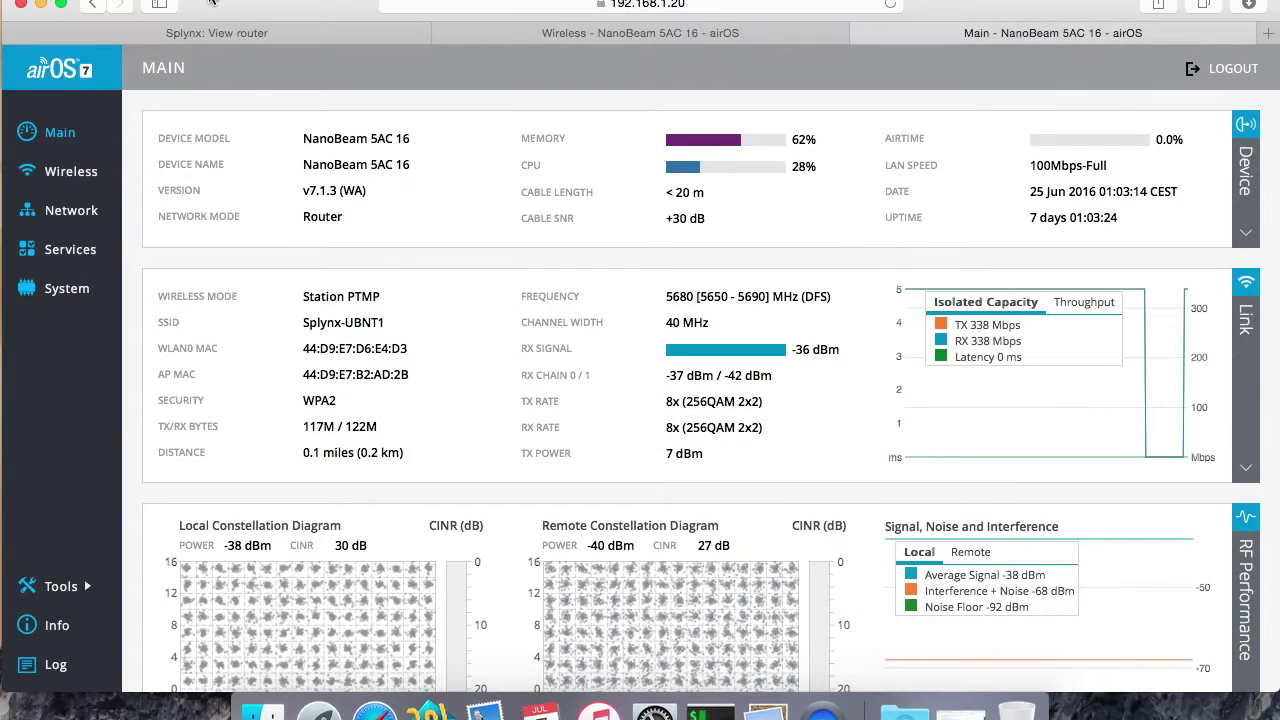
Step: Open the UBNT EdgeRouter record (Ubiquity Lite, 10.0.1.166) from the Splynx routers list
left_click(199, 30)
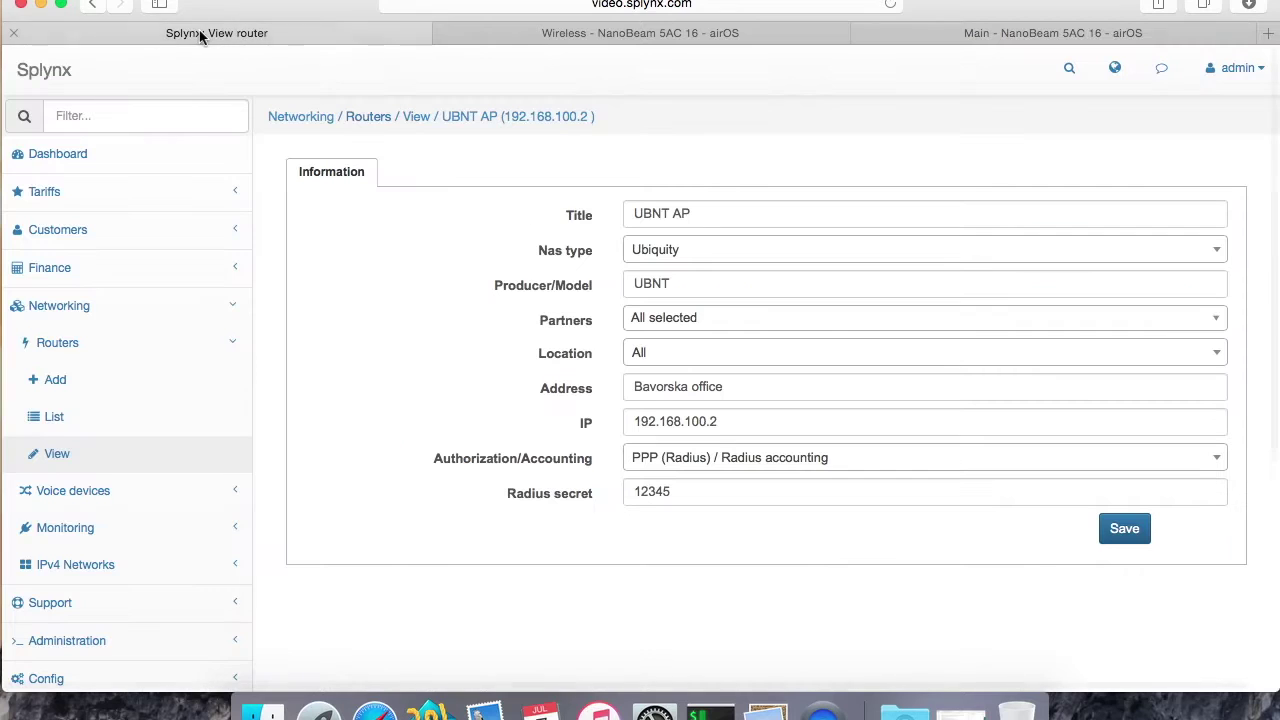
left_click(55, 425)
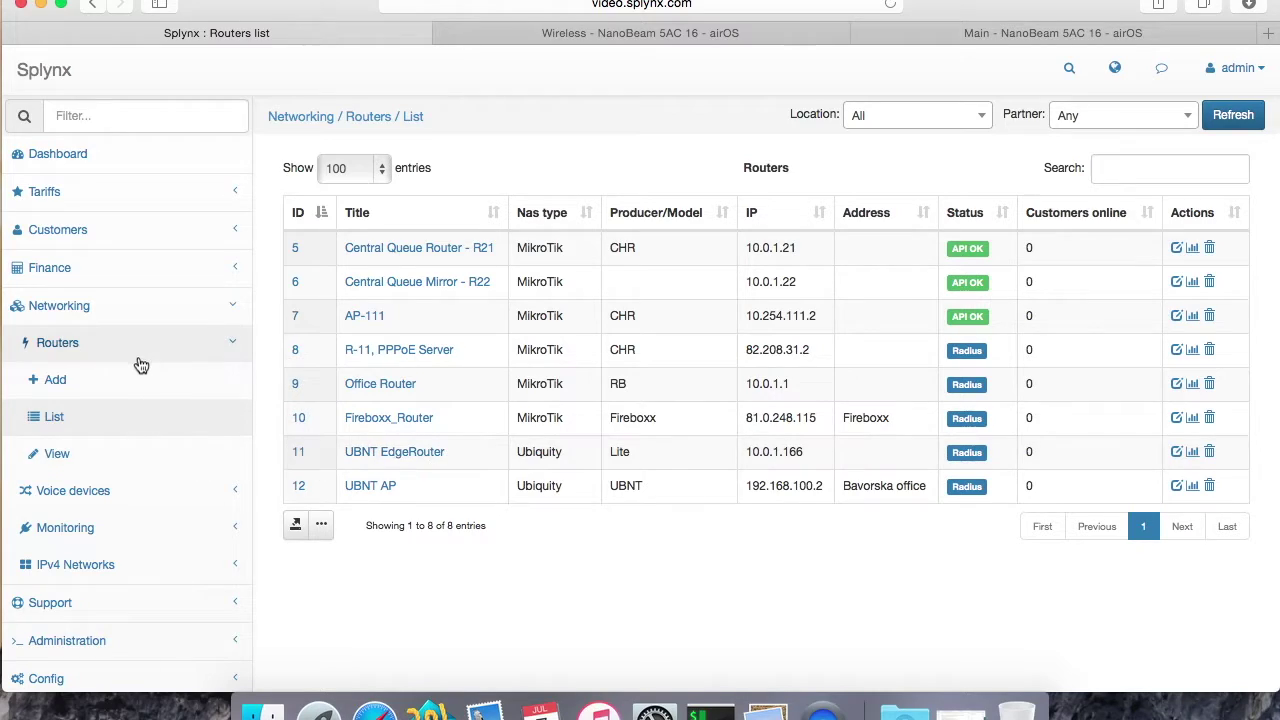
left_click(420, 455)
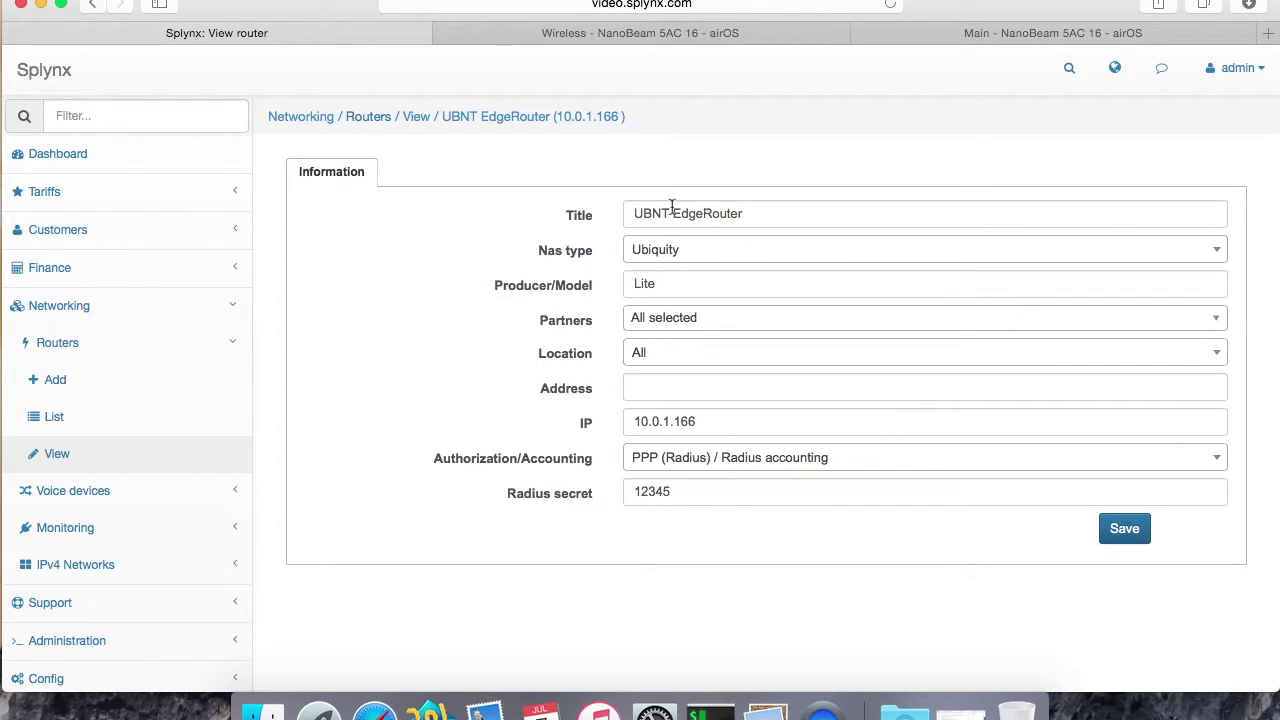
Step: Go to the Splynx Config / Networking / Radius page
left_click(136, 318)
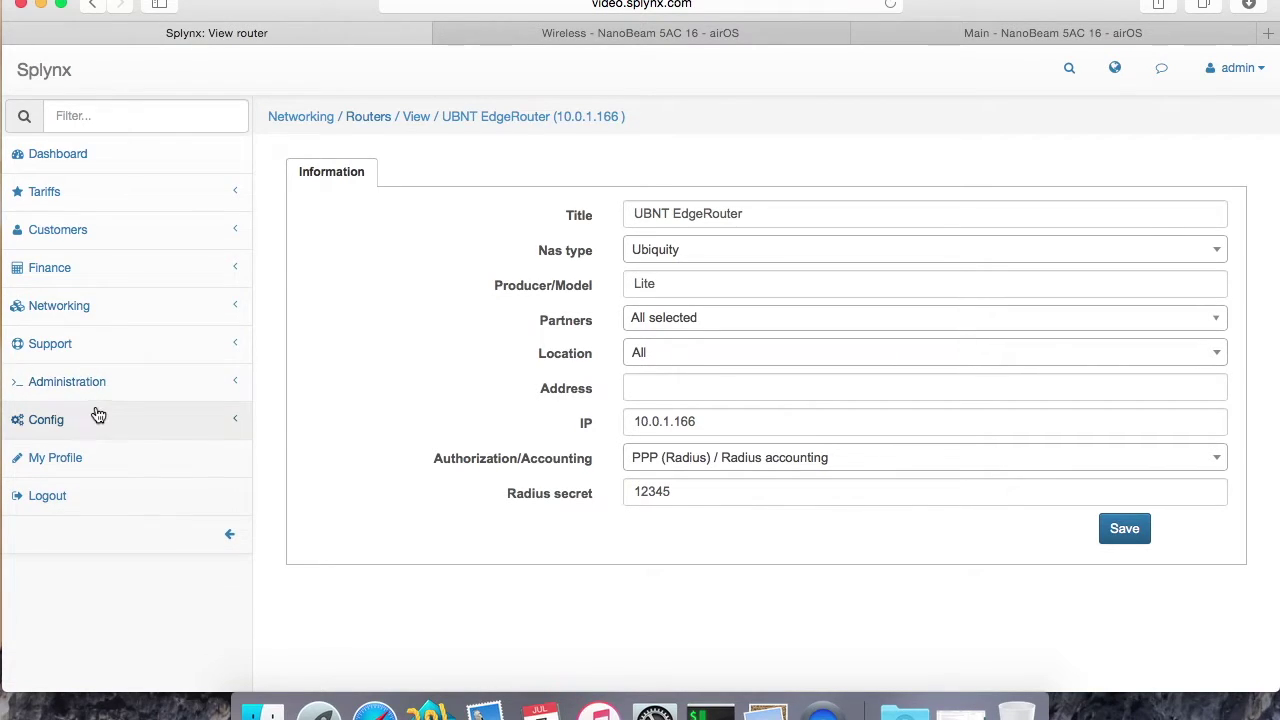
left_click(95, 418)
left_click(76, 527)
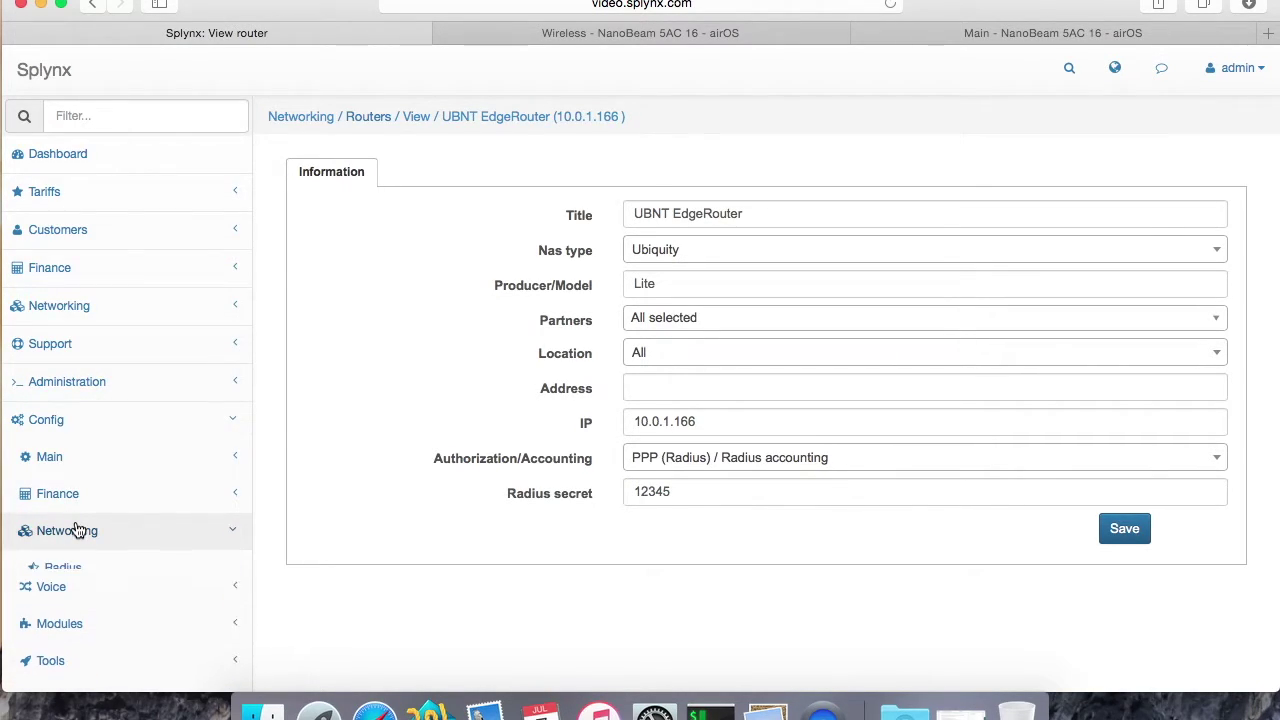
left_click(71, 569)
Step: Choose Ubiquity as the NAS type and load its configuration settings
scroll(508, 584, "down", 3)
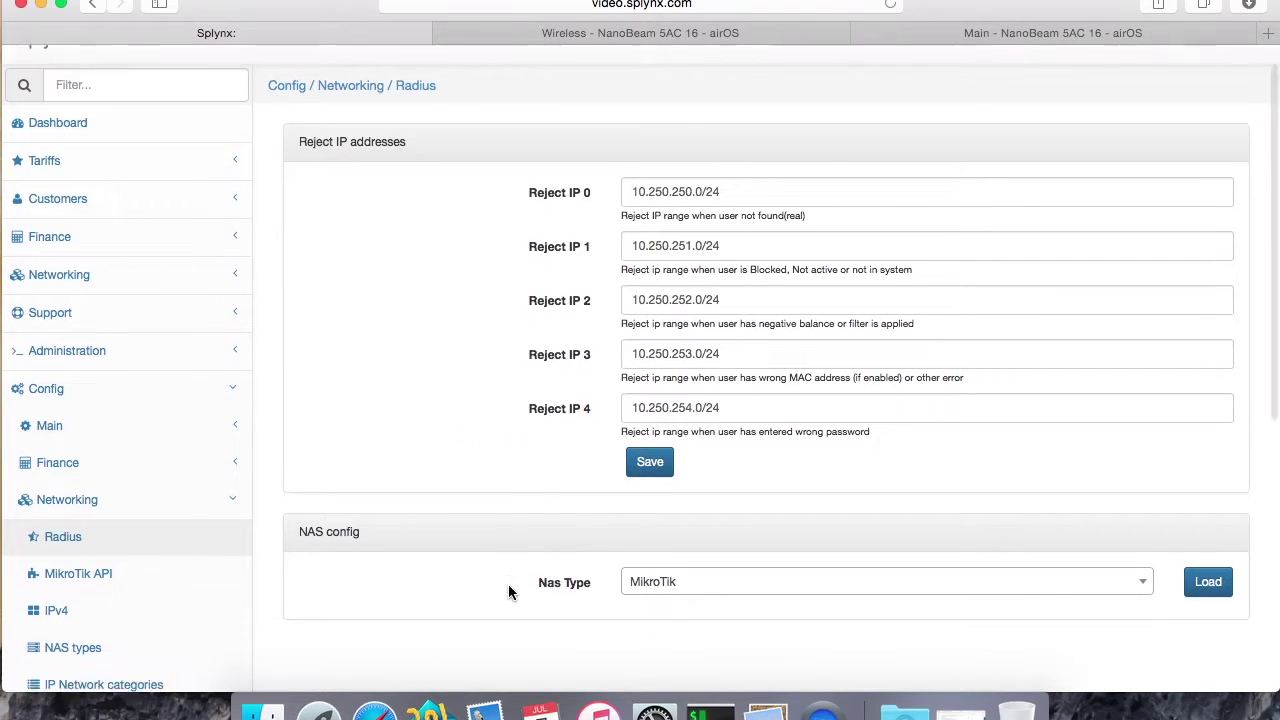
left_click(641, 510)
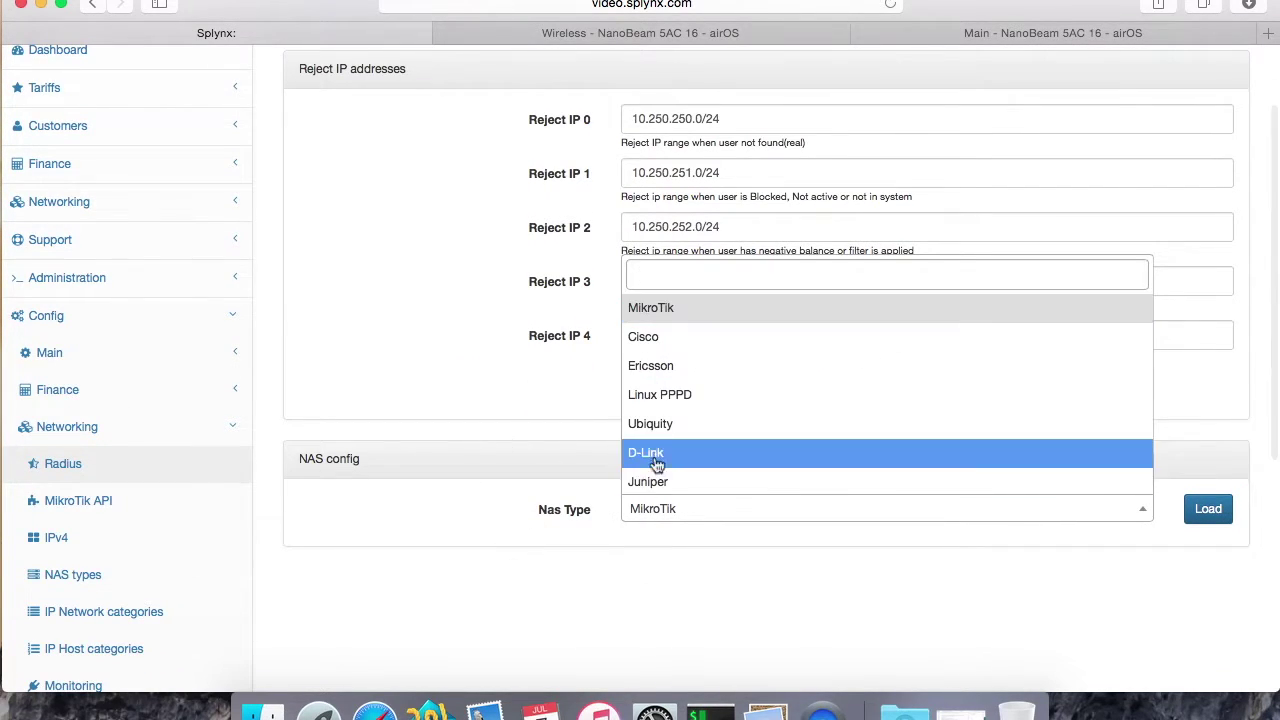
left_click(675, 429)
left_click(1205, 509)
Step: Review the loaded Ubiquity settings, including reject IP ranges 10.250.250–254.0/24, then collapse Networking
scroll(809, 477, "down", 5)
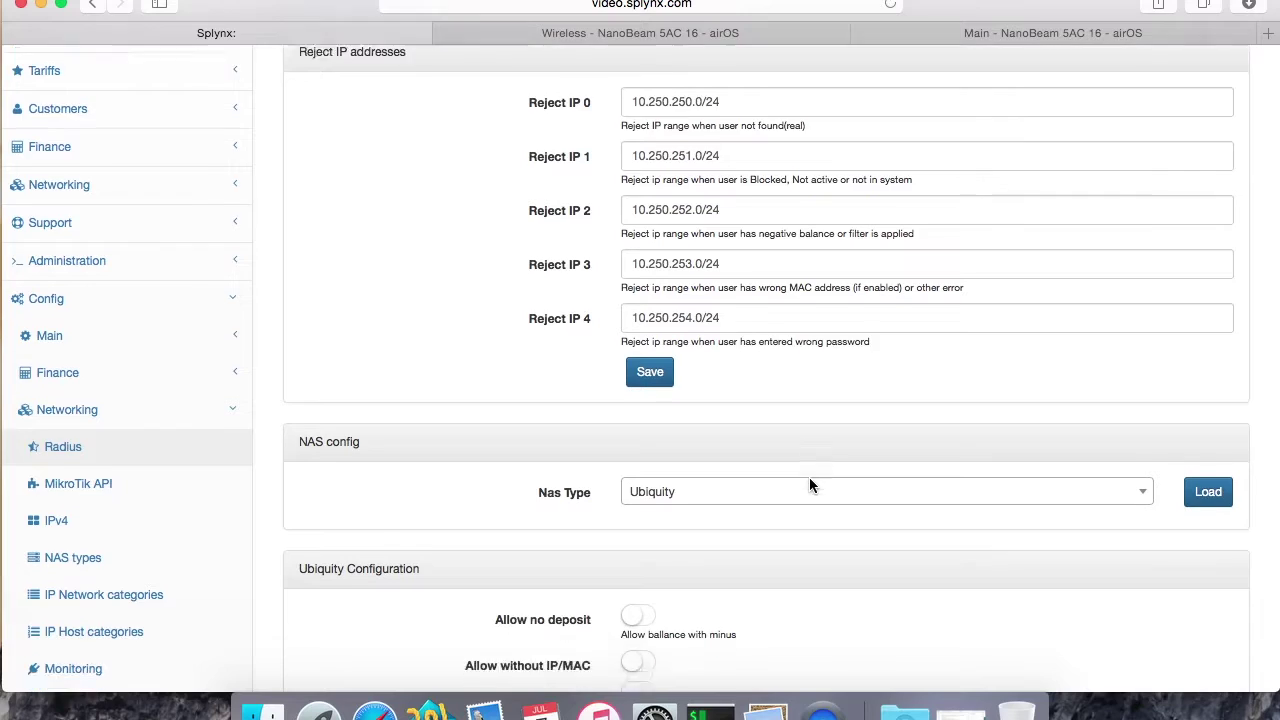
scroll(809, 477, "down", 4)
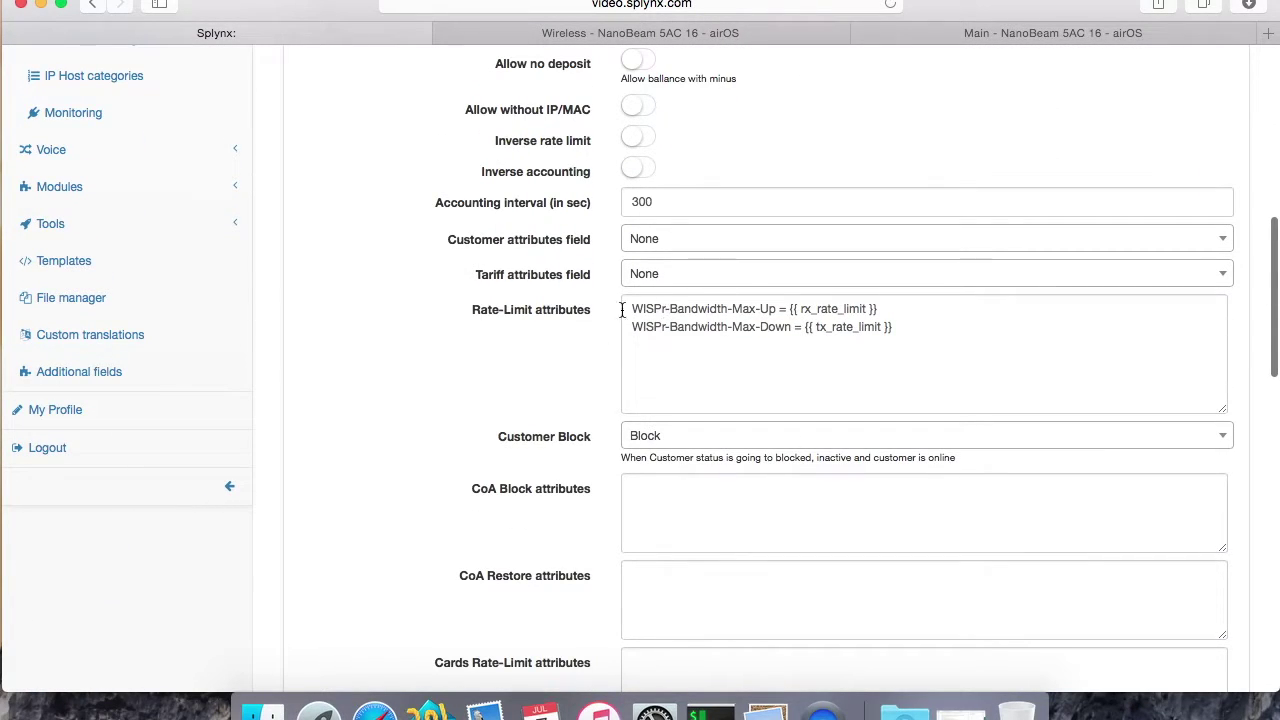
scroll(591, 378, "down", 7)
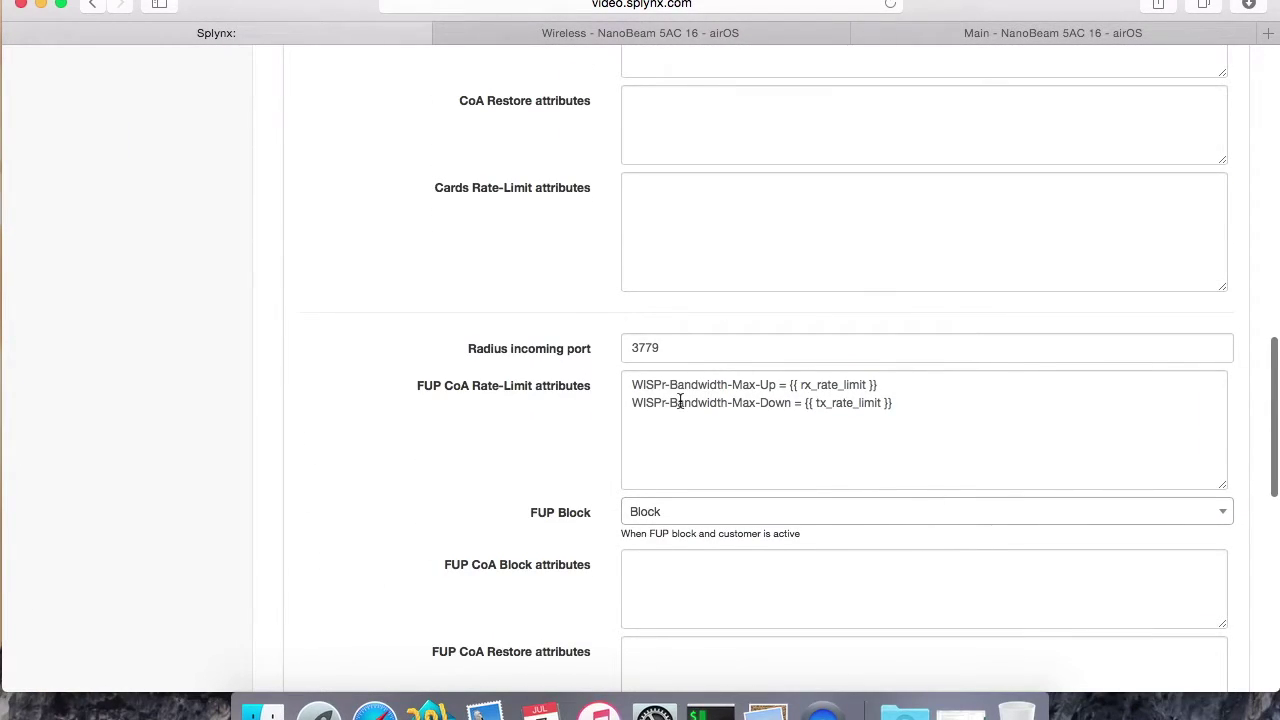
scroll(680, 400, "down", 2)
left_click_drag(606, 258, 469, 250)
left_click(469, 250)
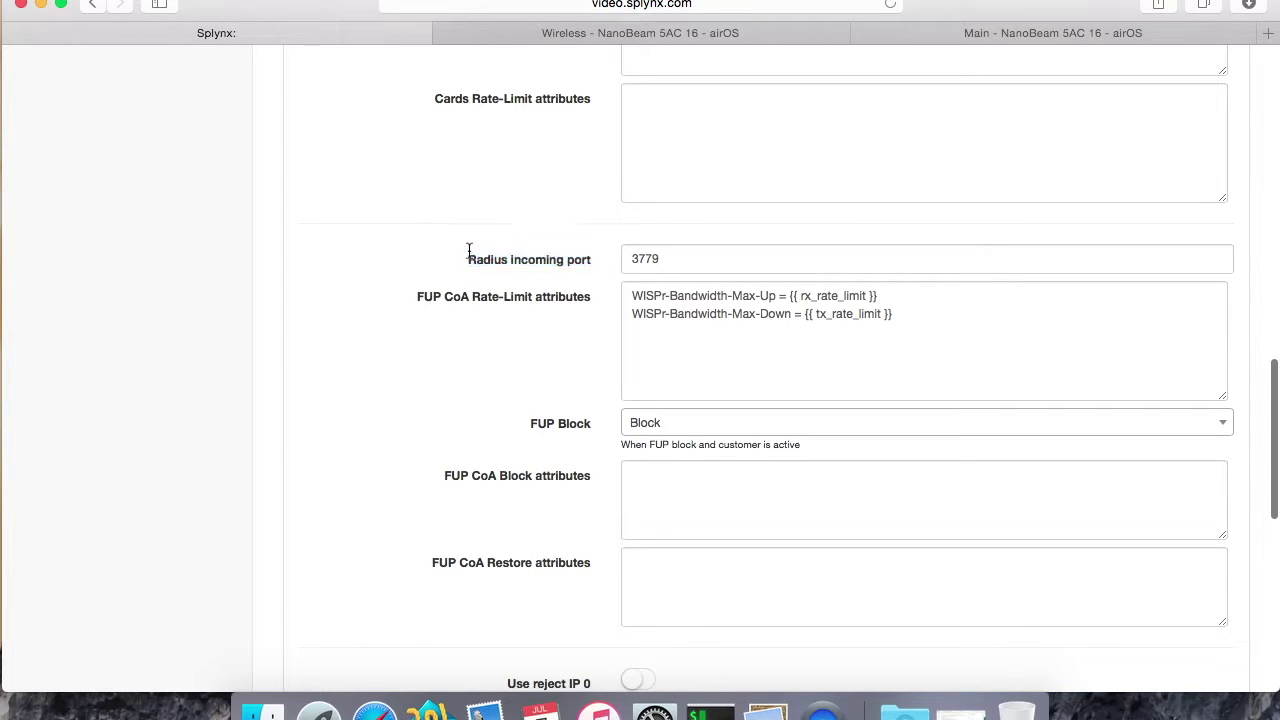
scroll(588, 323, "down", 9)
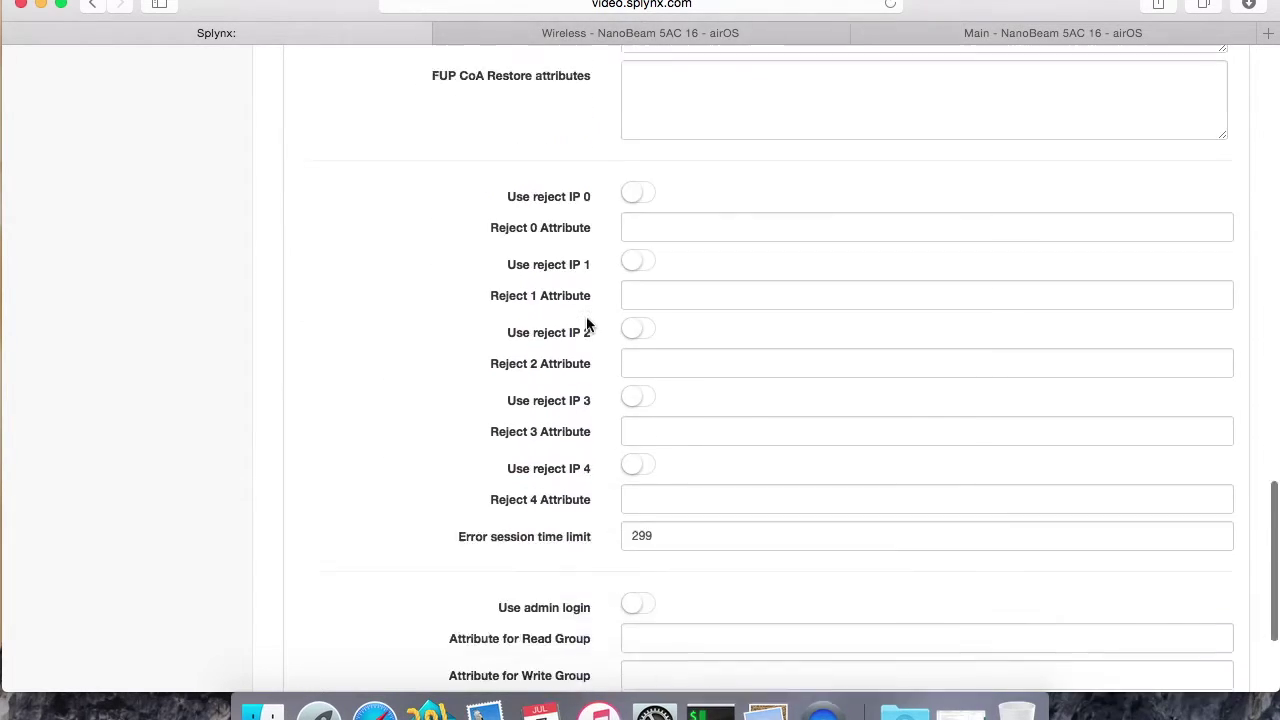
scroll(588, 323, "up", 6)
scroll(588, 325, "up", 12)
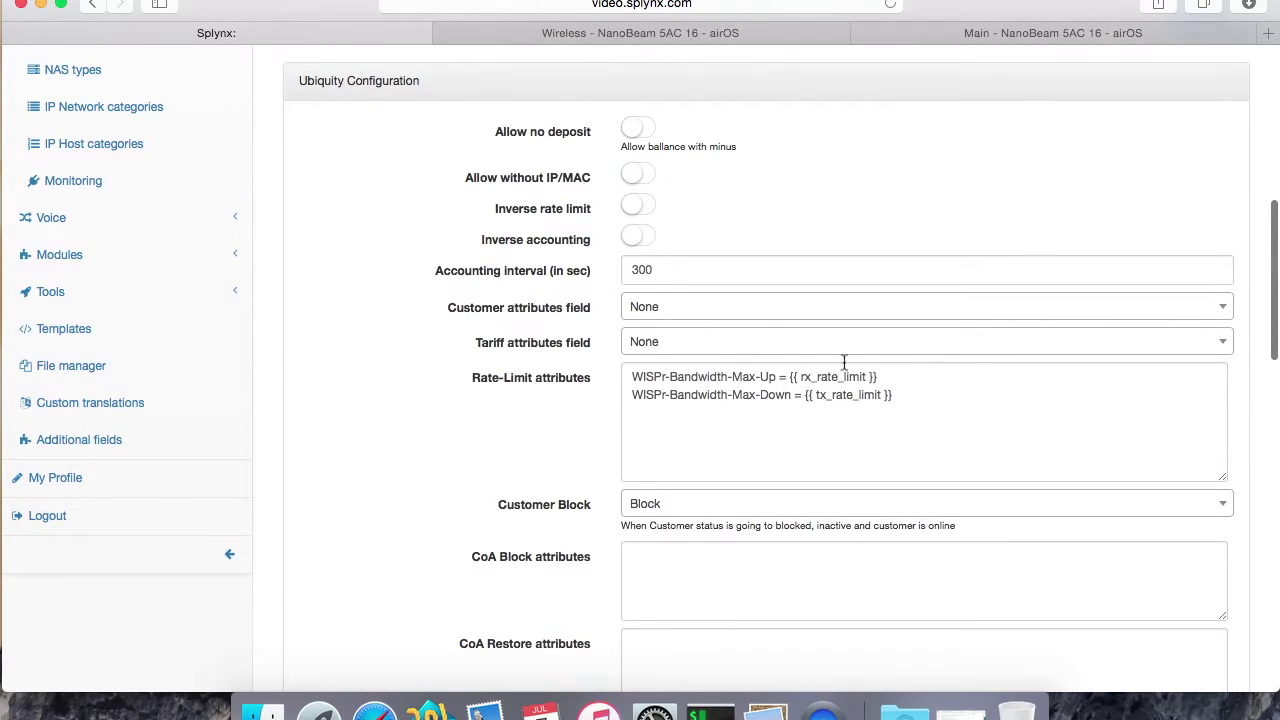
scroll(792, 412, "up", 2)
scroll(792, 416, "up", 8)
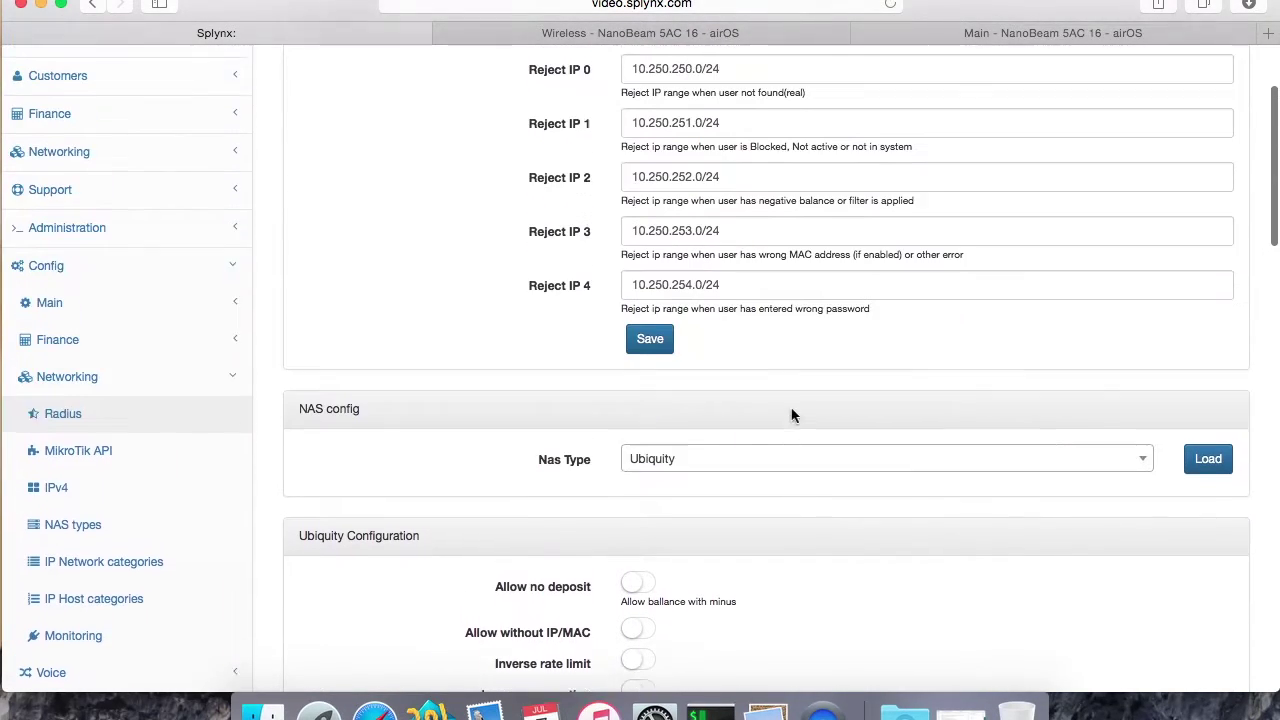
scroll(436, 423, "up", 1)
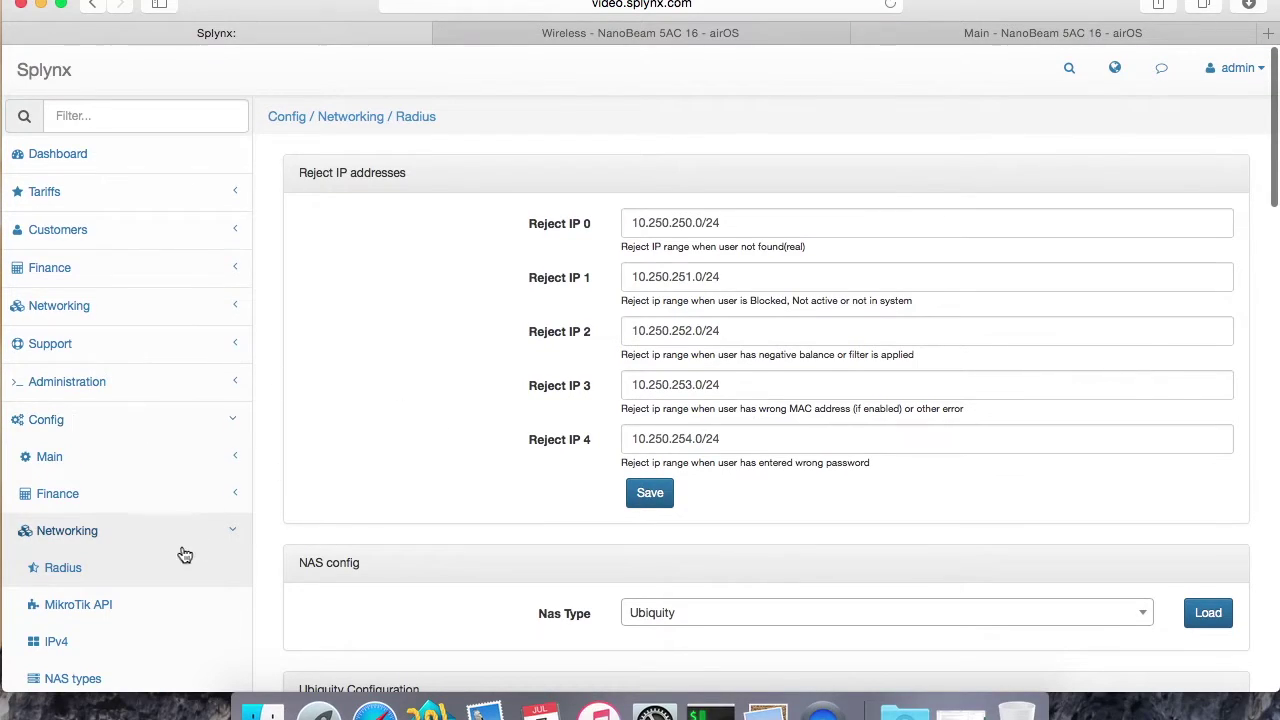
left_click(106, 540)
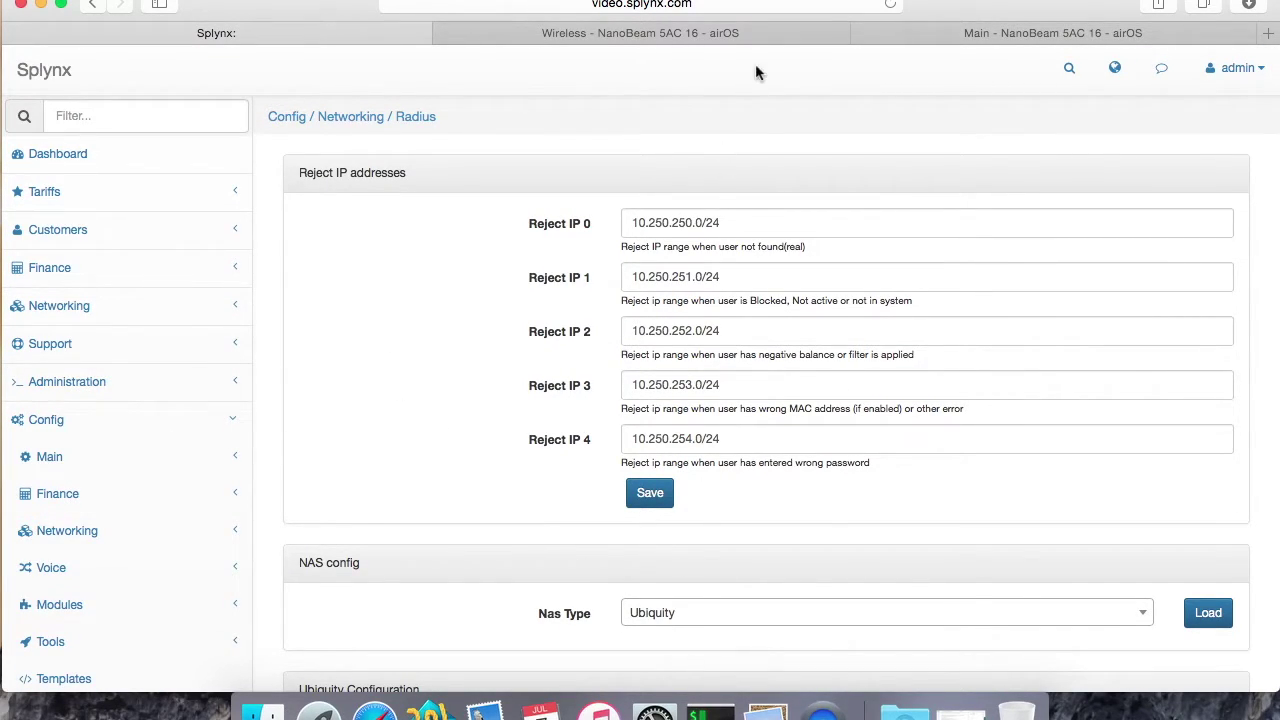
left_click(710, 712)
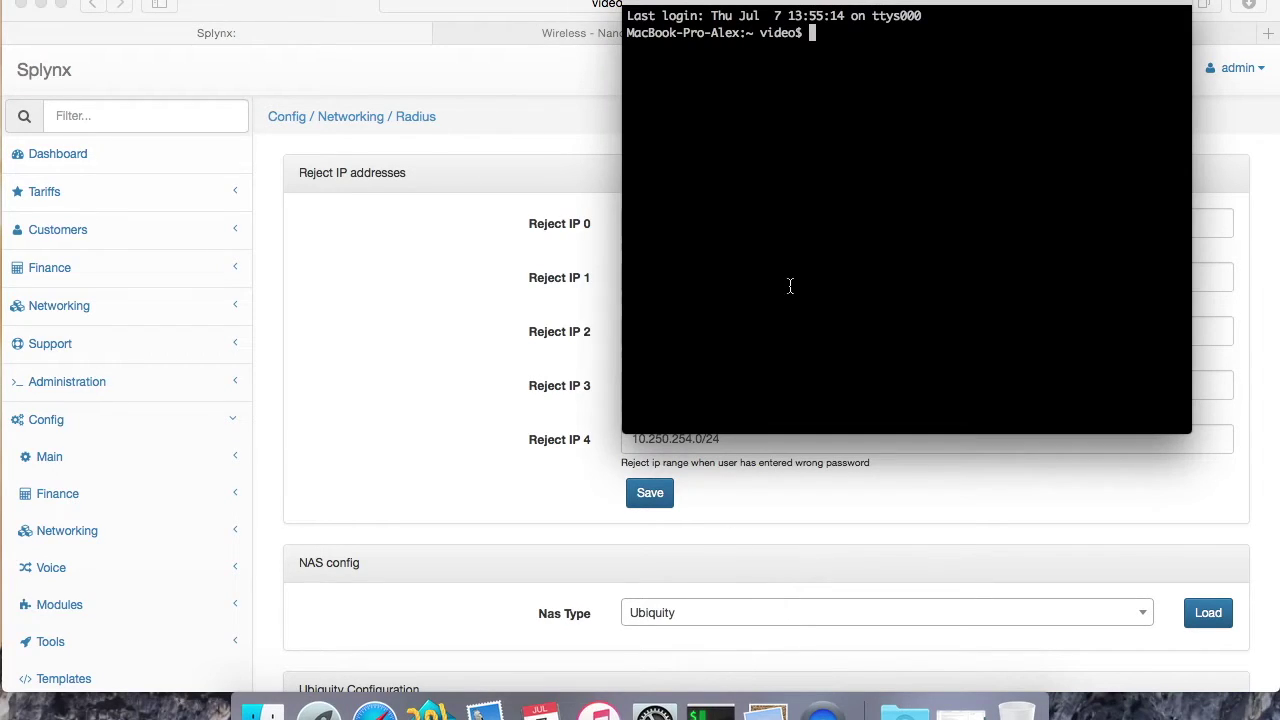
type("ssh 192.168.10")
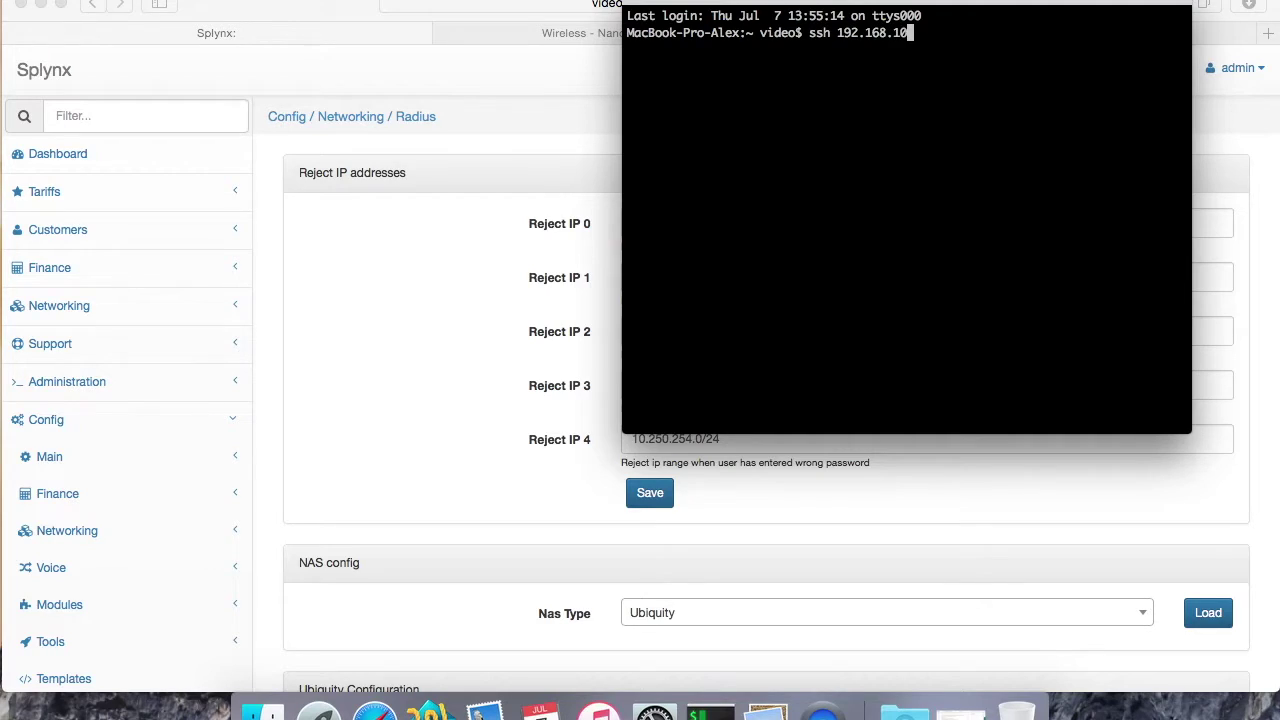
type("0.1")
key("Left")
key("Left")
key("Left")
key("Left")
key("Left")
key("Left")
key("Left")
key("Left")
key("Left")
key("Left")
key("Left")
key("Left")
type("ubnt@")
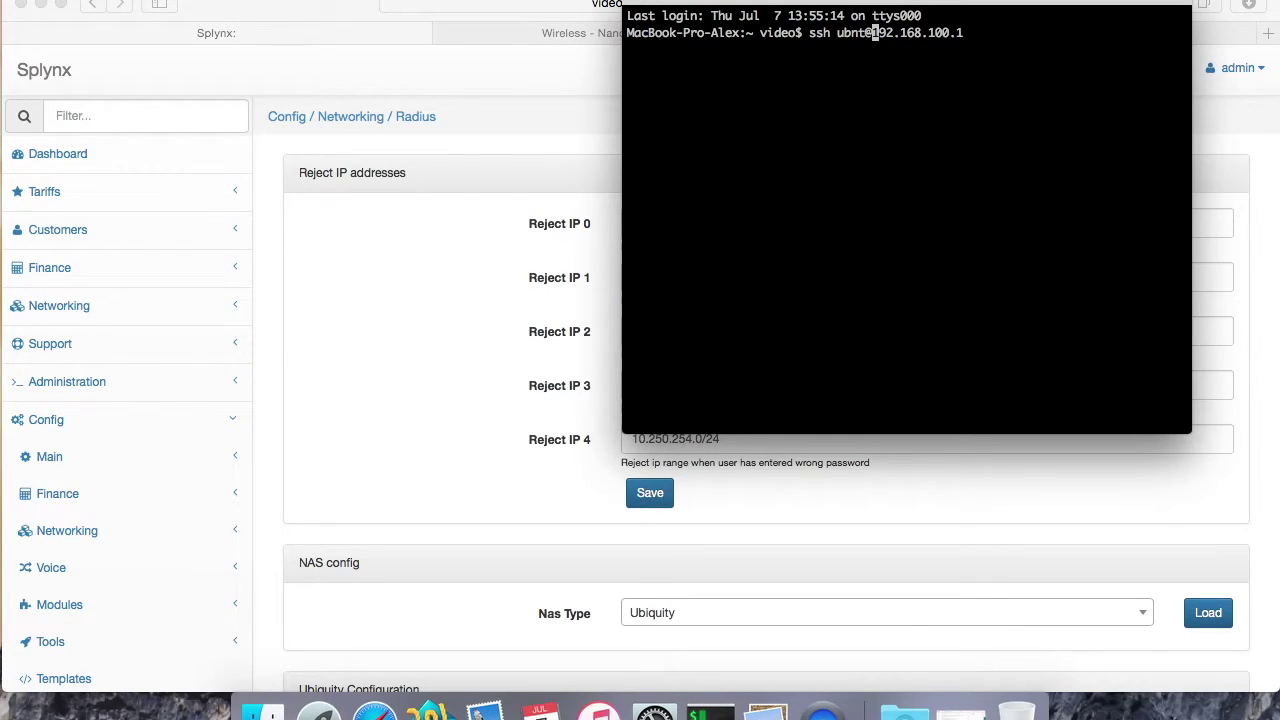
key("Return")
Step: Log in to the EdgeRouter over SSH, view the network diagram in Preview, then hide it
left_click(41, 6)
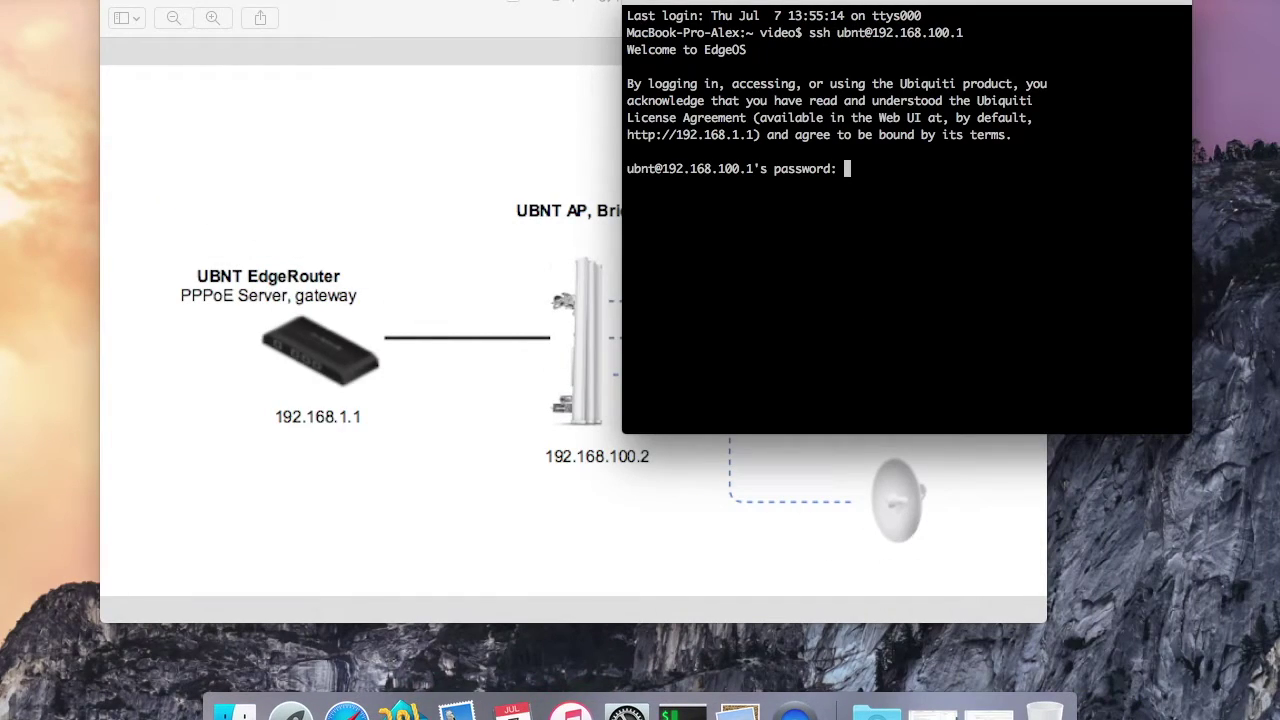
key("Return")
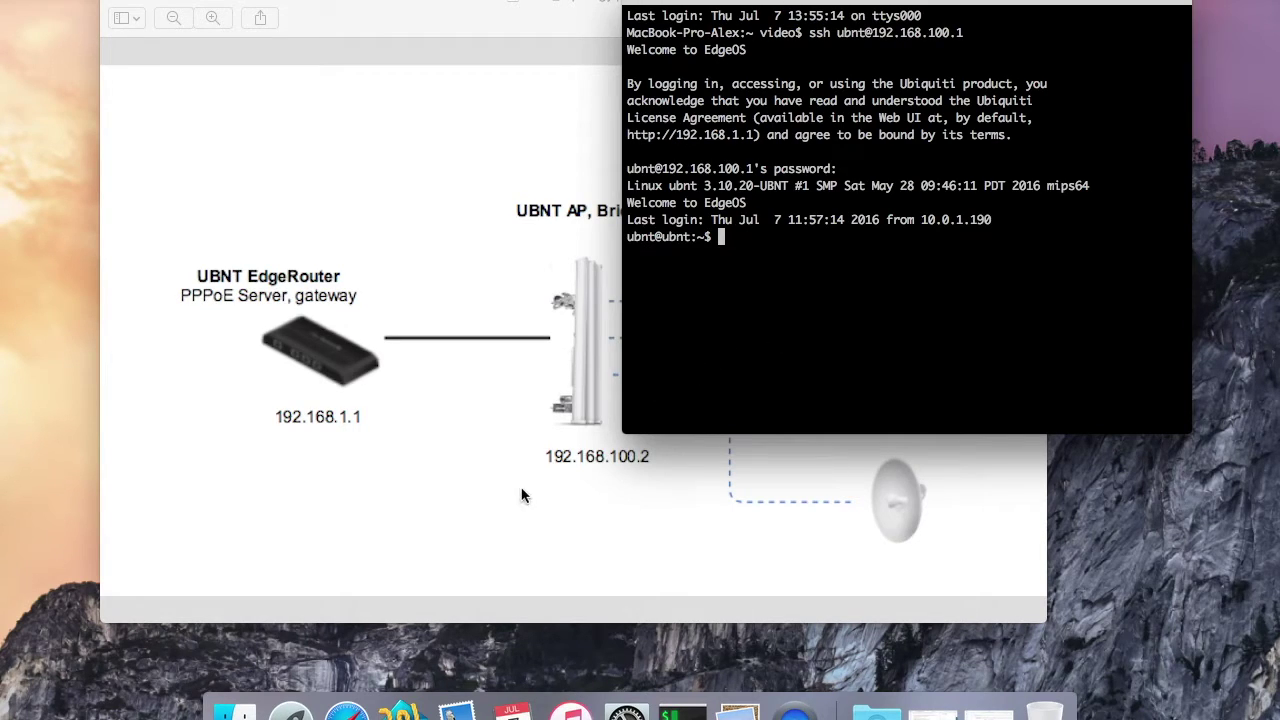
left_click(596, 217)
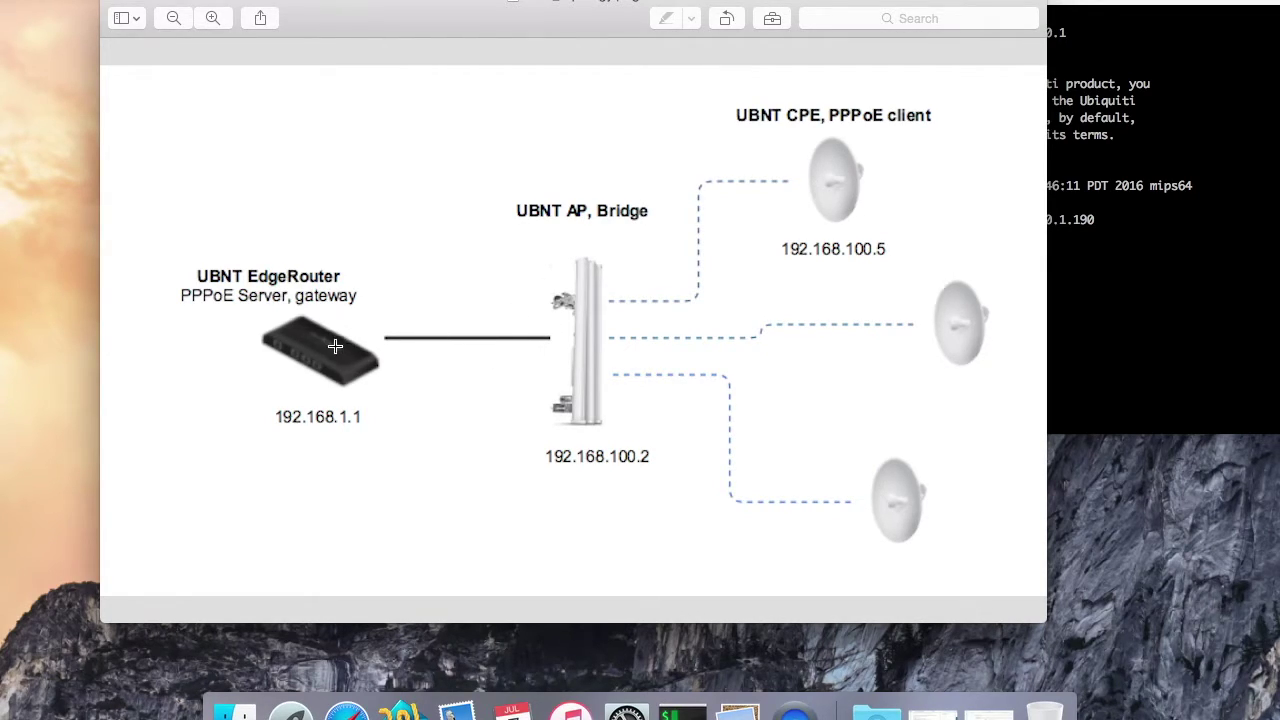
left_click(136, 5)
left_click_drag(900, 3, 617, 3)
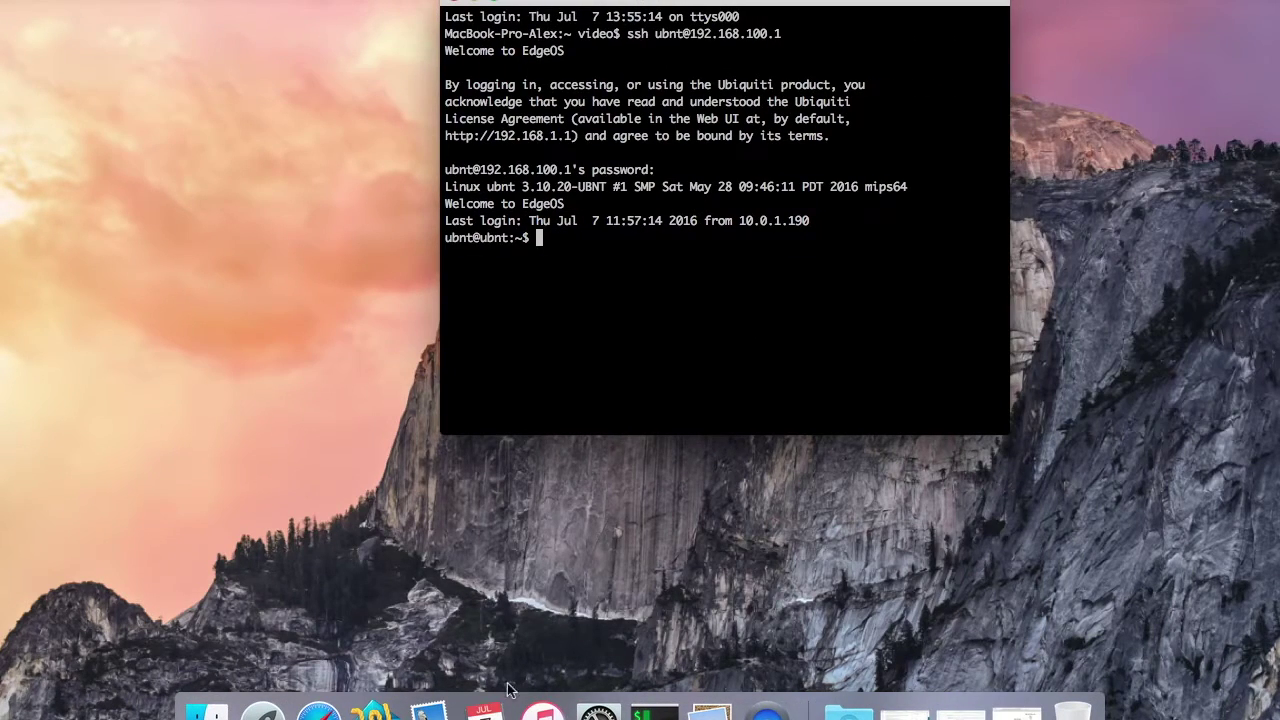
Step: Run show version on the router and confirm EdgeOS v1.8.5
left_click(318, 710)
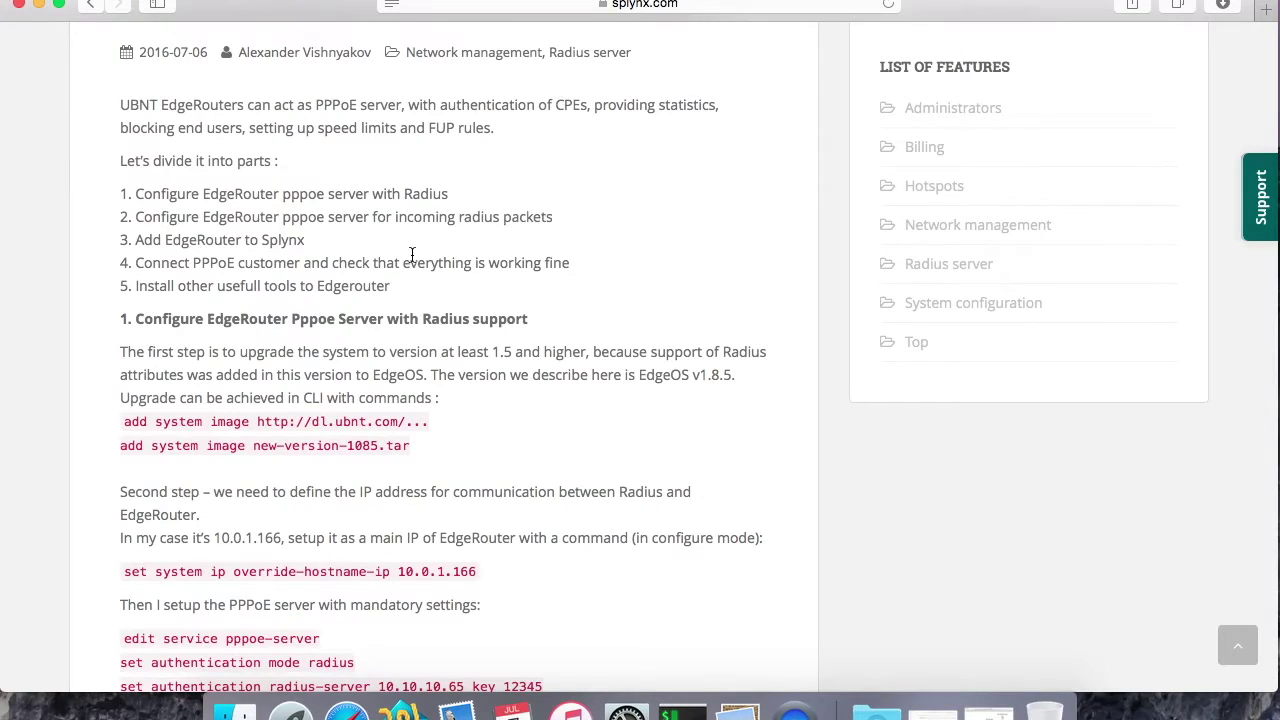
scroll(300, 262, "down", 3)
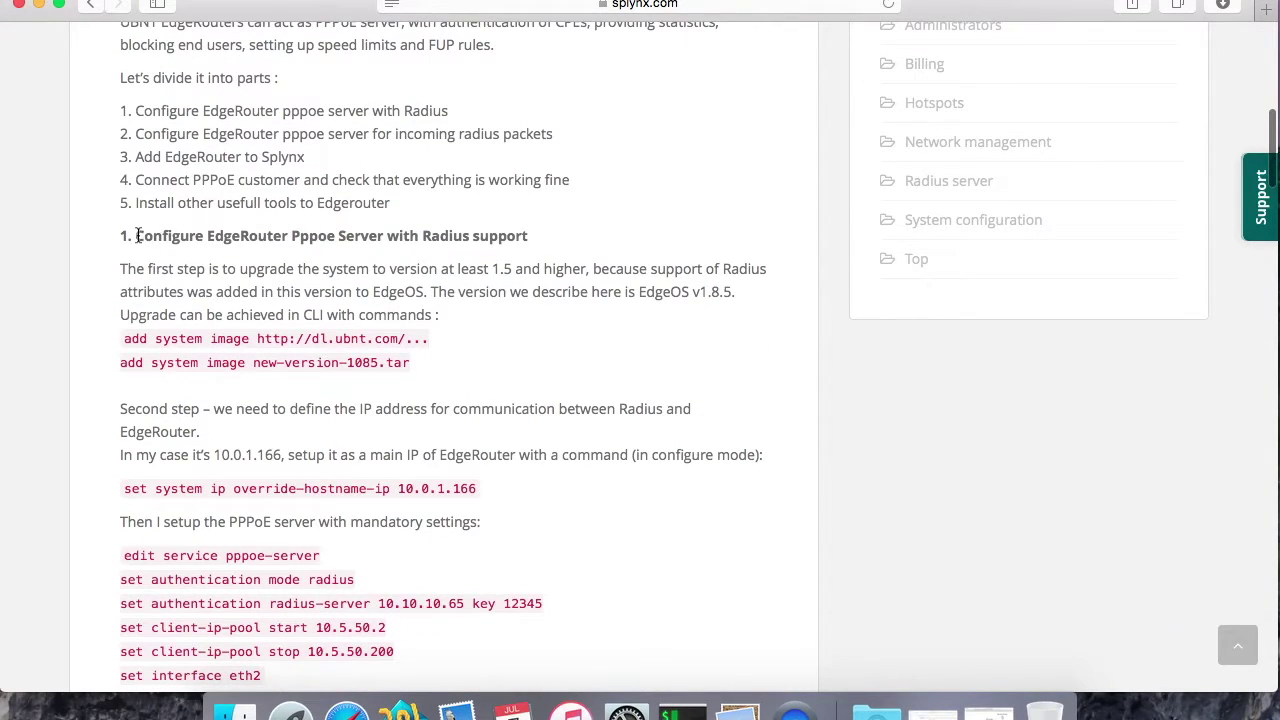
left_click(682, 710)
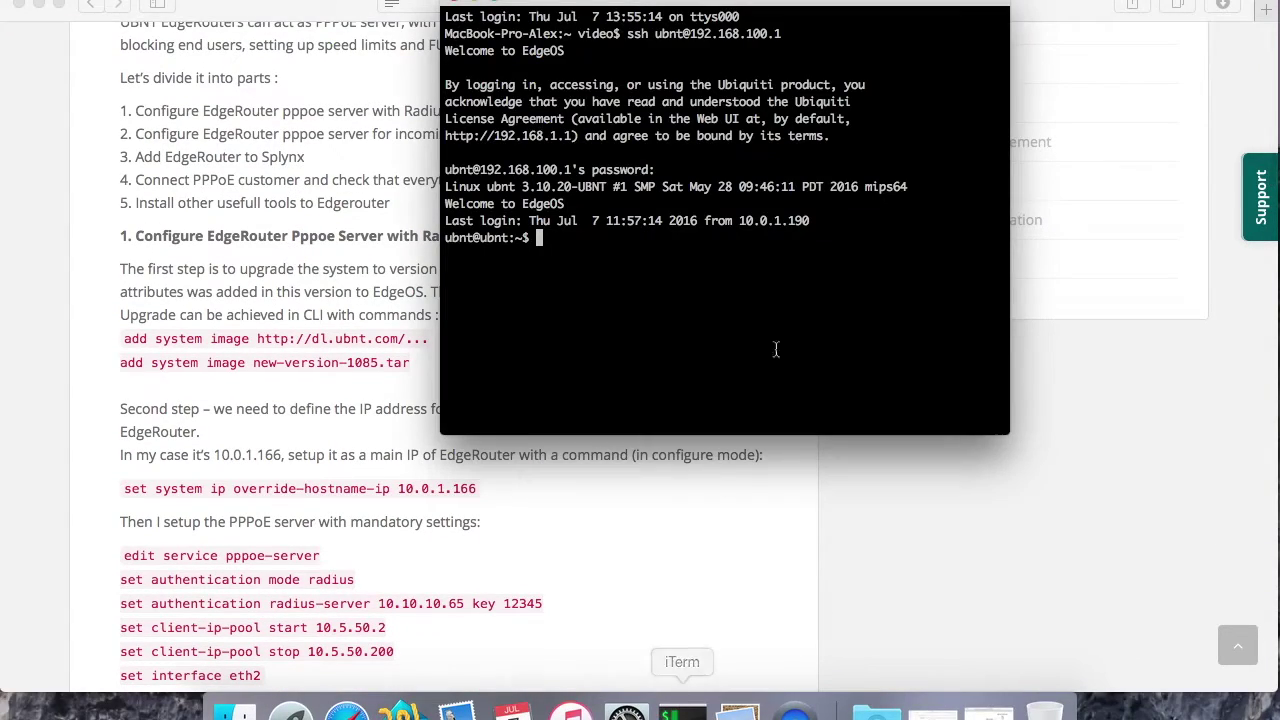
left_click_drag(698, 5, 991, 5)
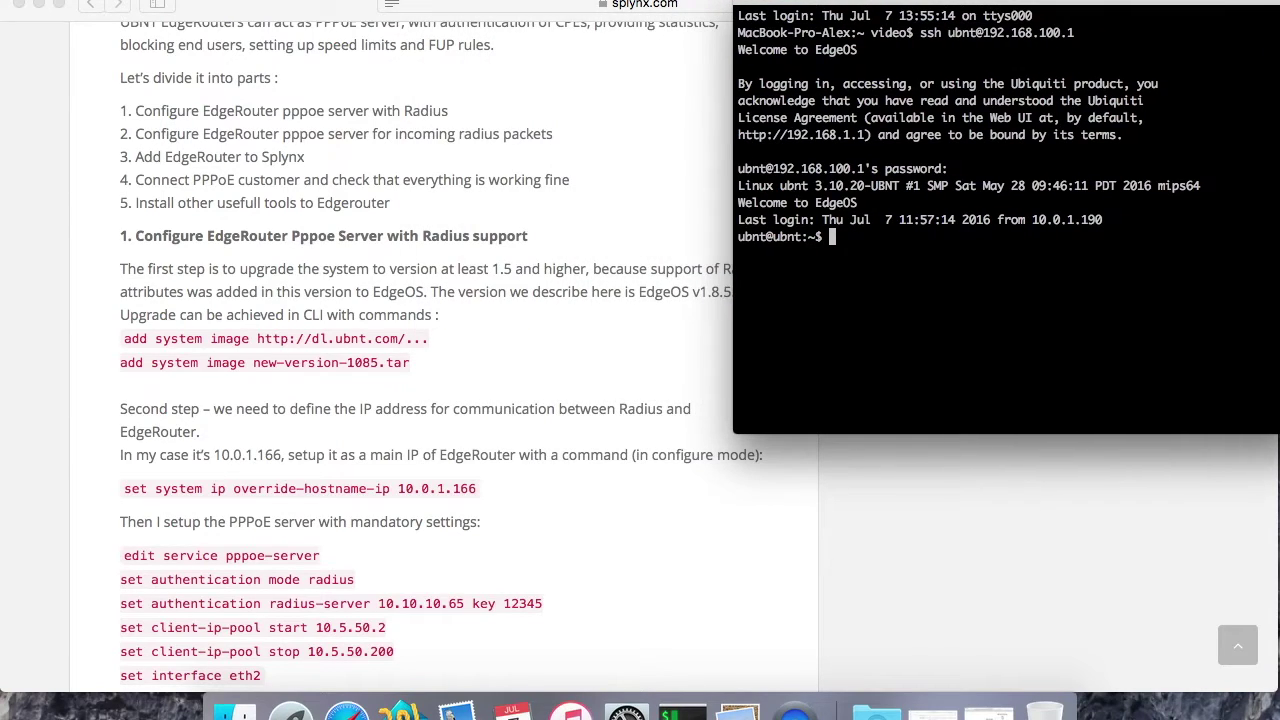
type("show version")
key("Return")
left_click_drag(883, 262, 831, 262)
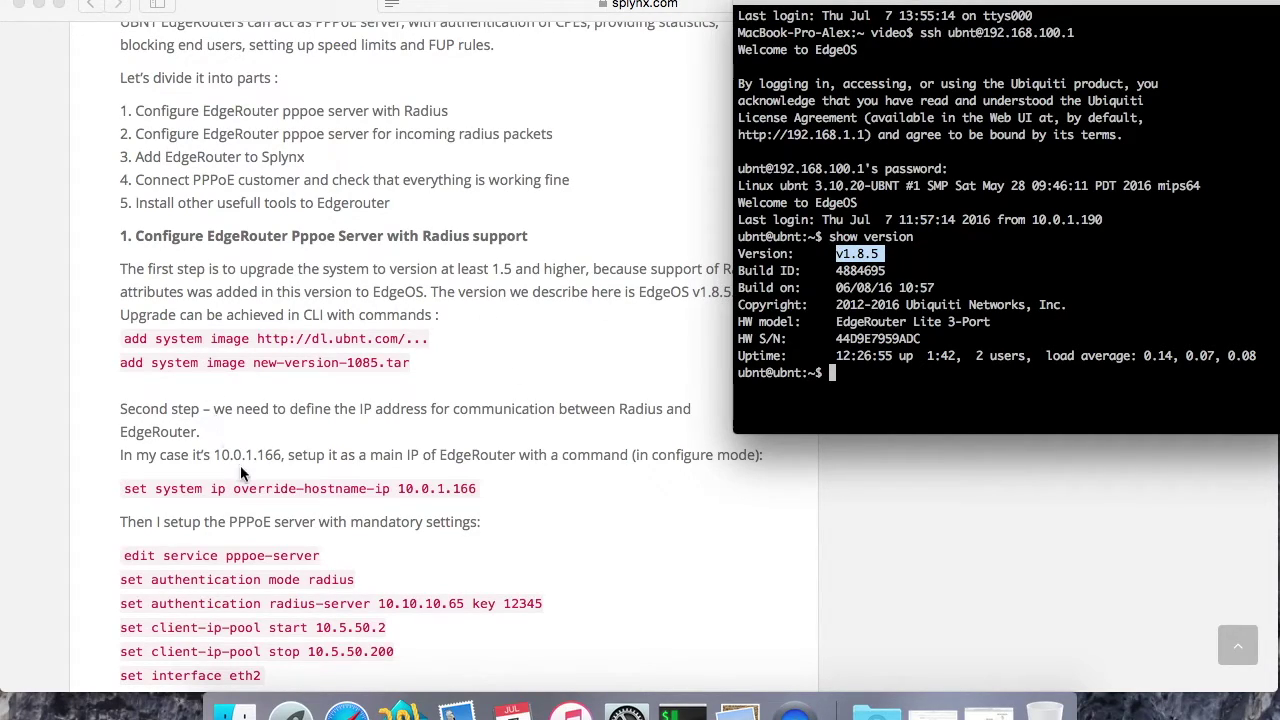
scroll(424, 370, "down", 1)
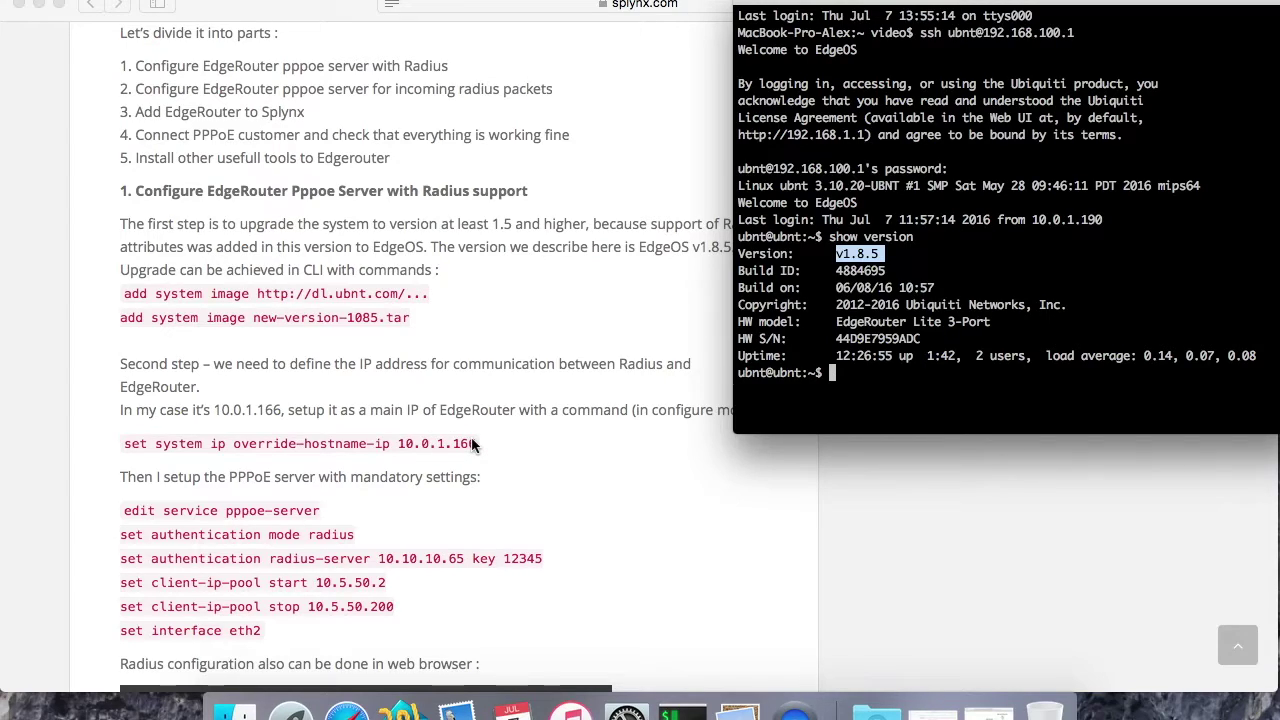
left_click(821, 353)
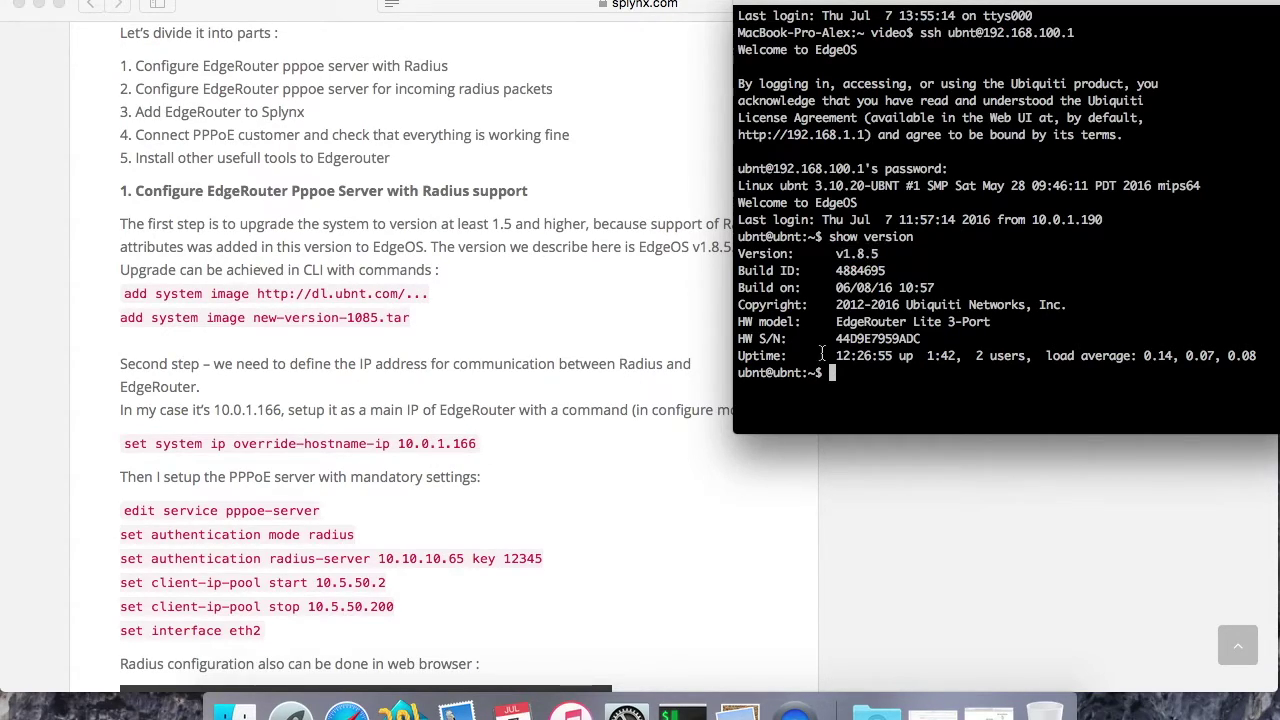
Step: Run show interfaces to confirm eth1 at 10.0.1.166/24, then restore the Splynx RADIUS page
type("show interfaces")
key("Return")
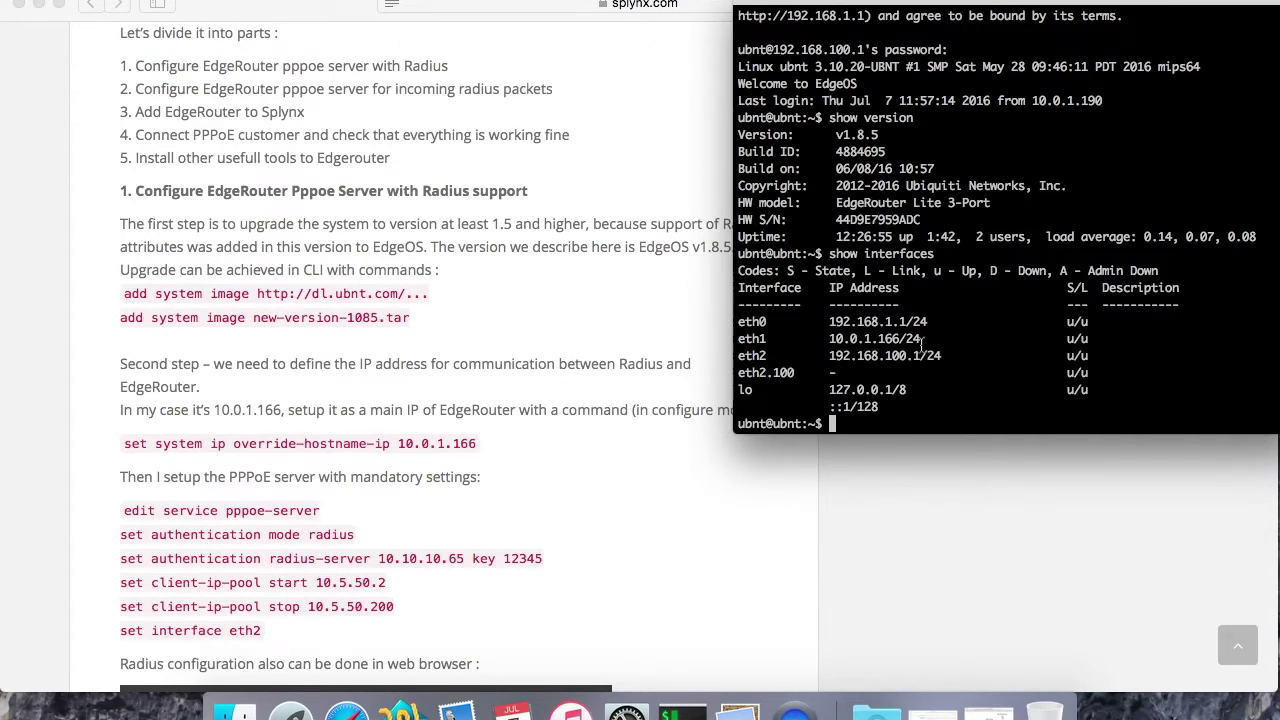
left_click_drag(922, 339, 741, 340)
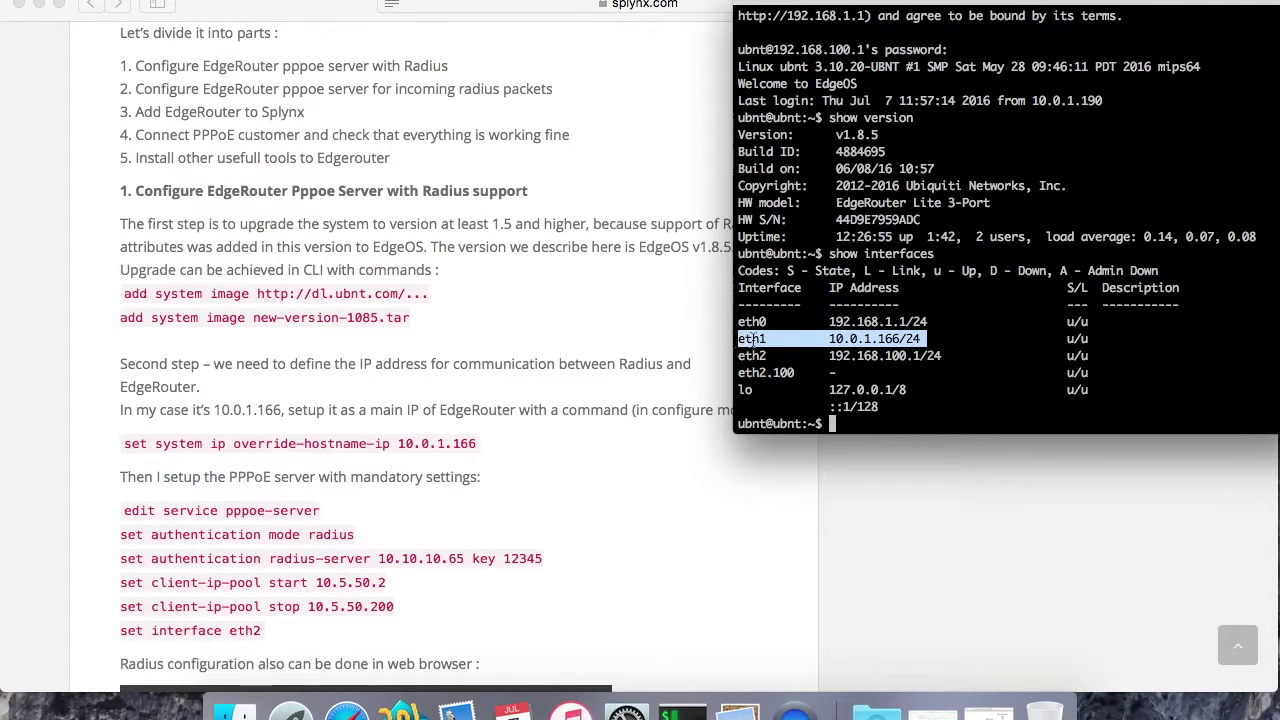
left_click(347, 710)
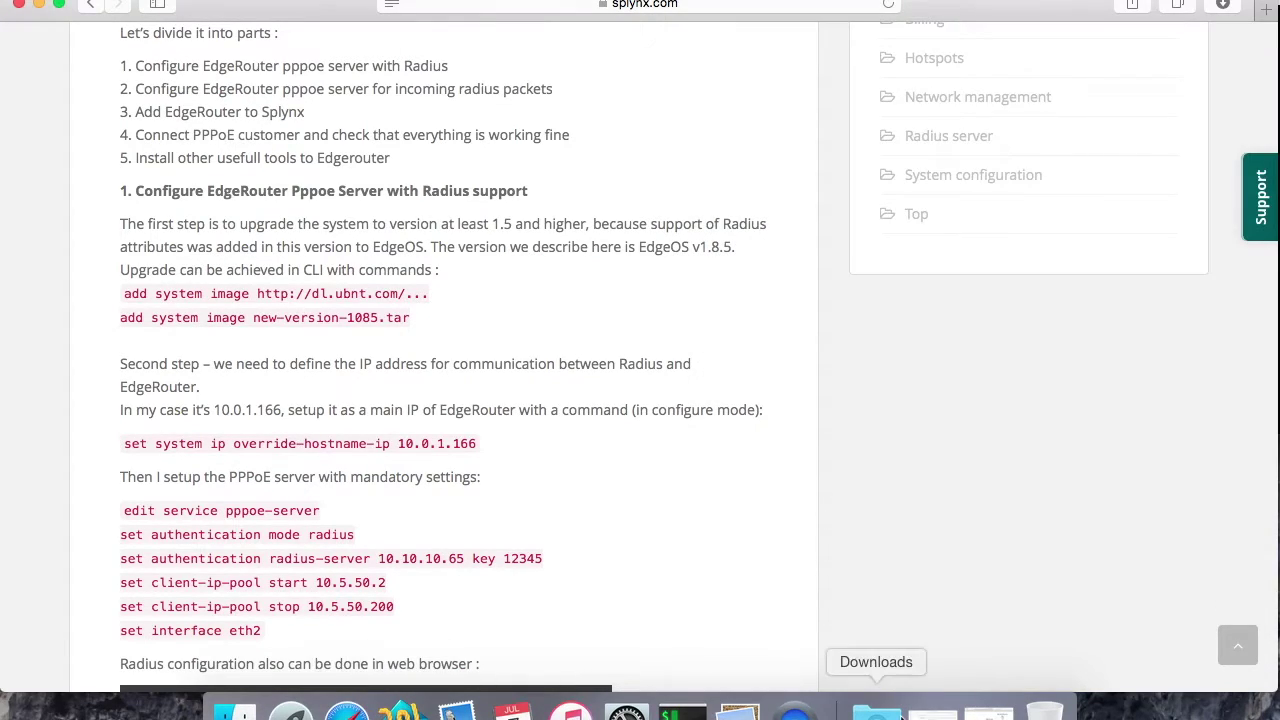
left_click(930, 710)
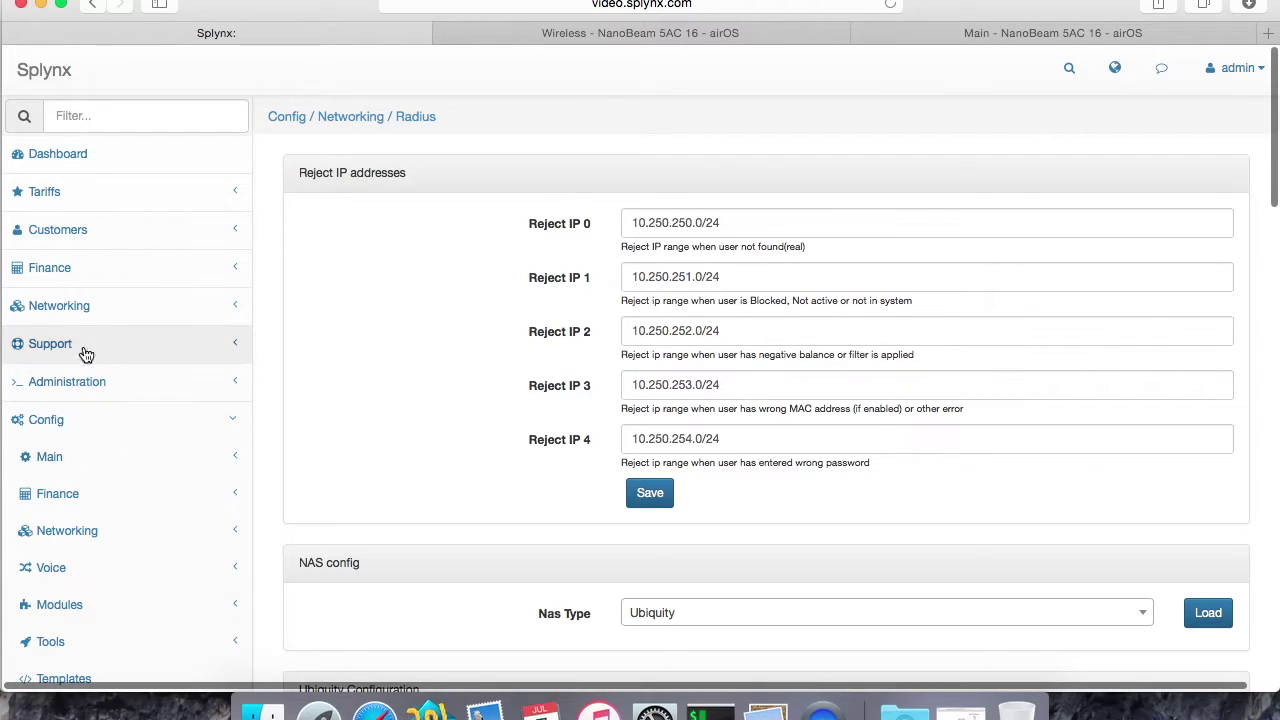
Step: Open the Splynx routers list and select the EdgeRouter's IP 10.0.1.166
left_click(80, 306)
left_click(64, 342)
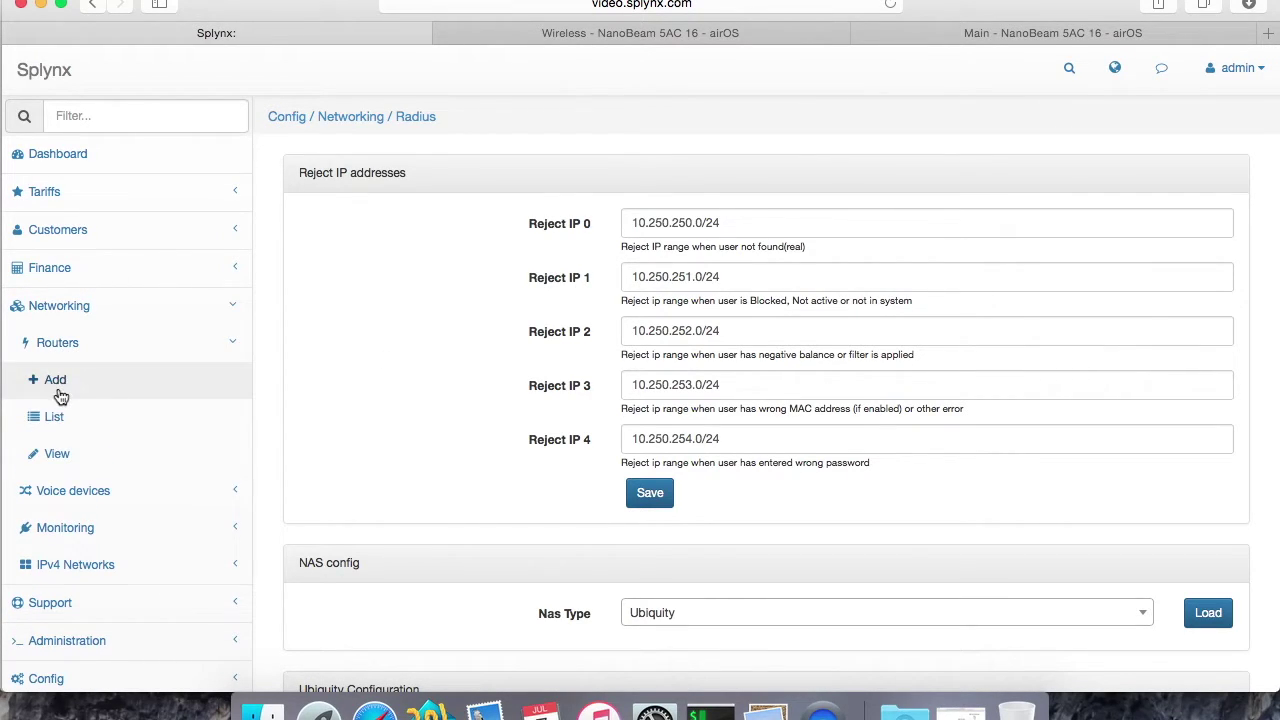
left_click(58, 416)
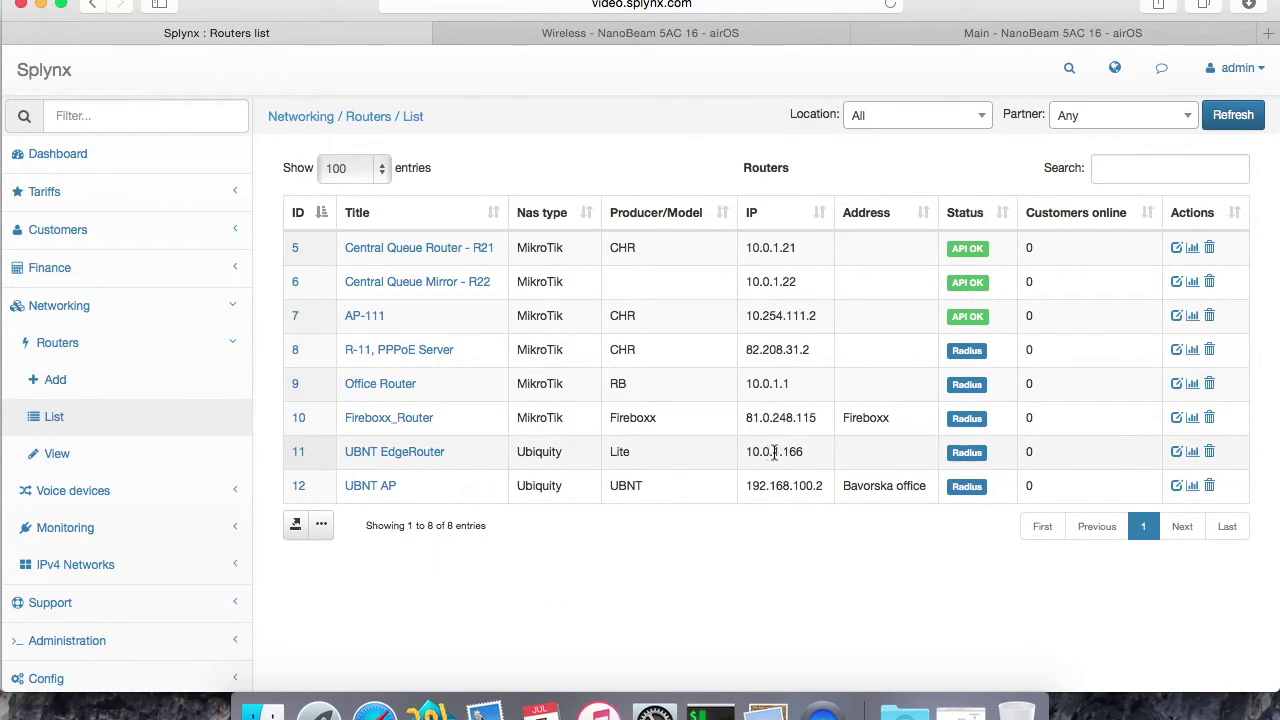
left_click_drag(743, 450, 808, 452)
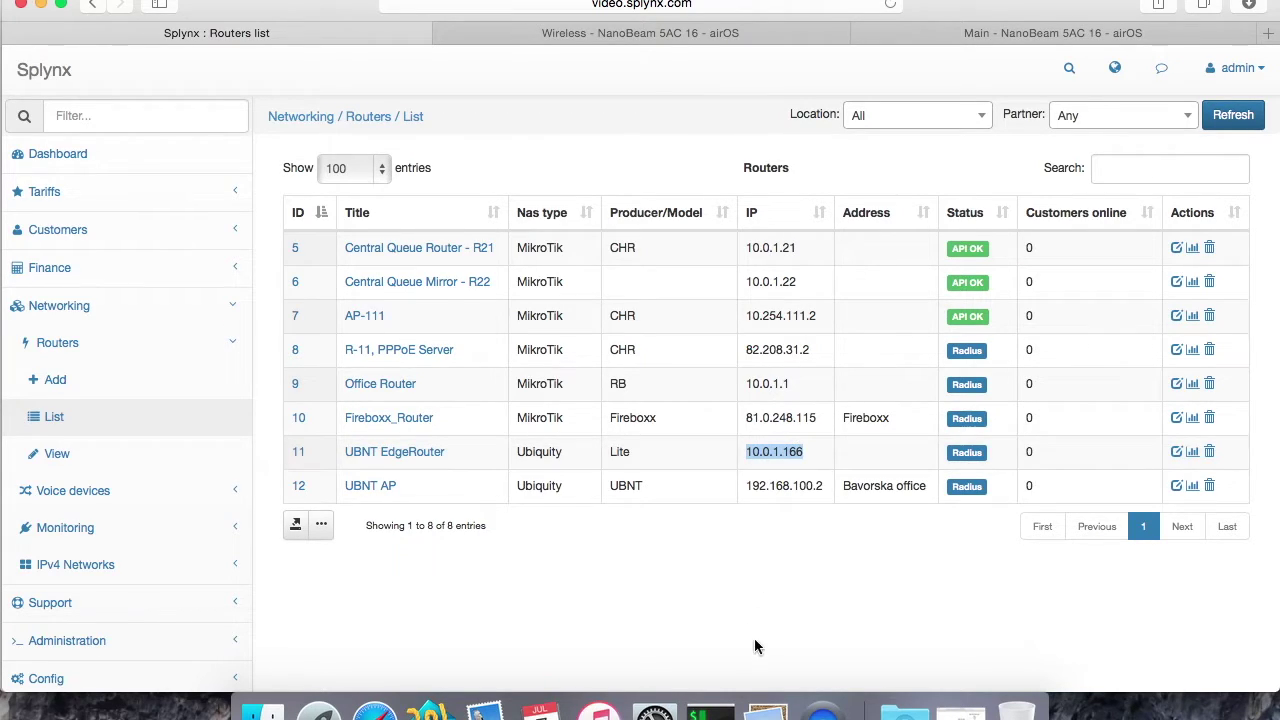
Step: Run cat /etc/hosts on the router to confirm the 10.0.1.166 ubnt entry, then minimise Splynx
left_click(710, 712)
left_click(935, 350)
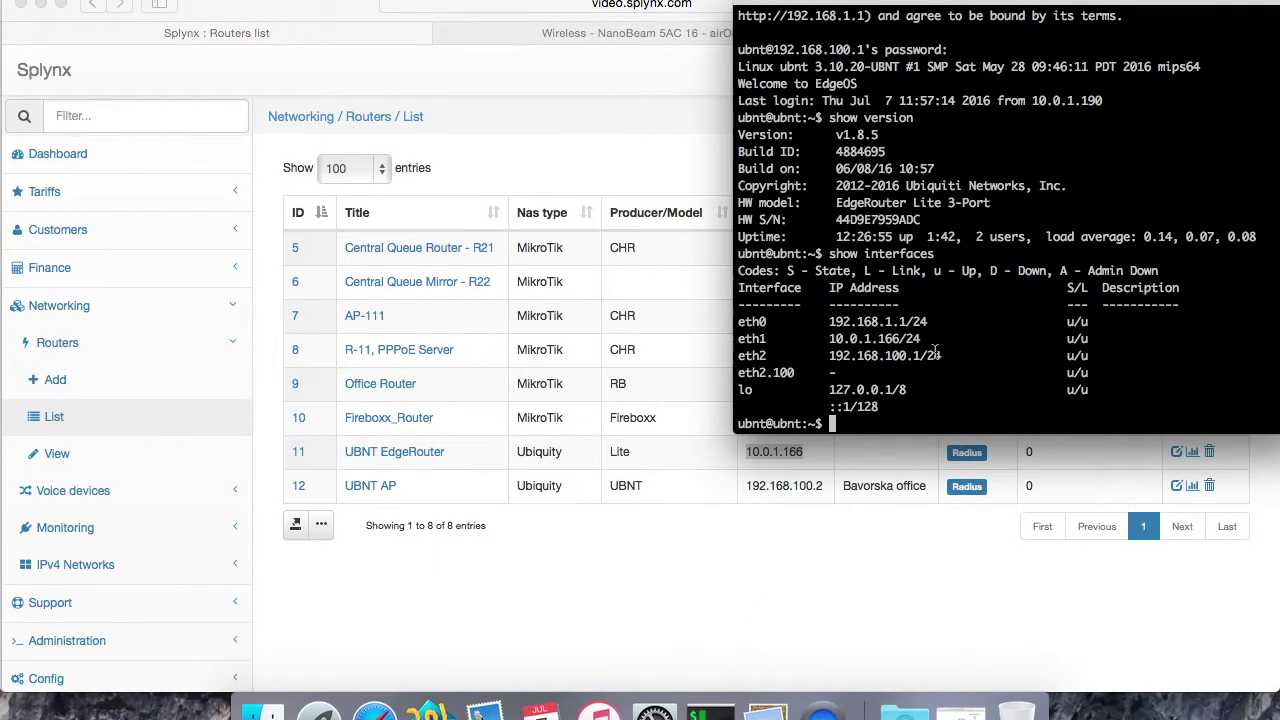
type("cat /etc/hosts")
key("Return")
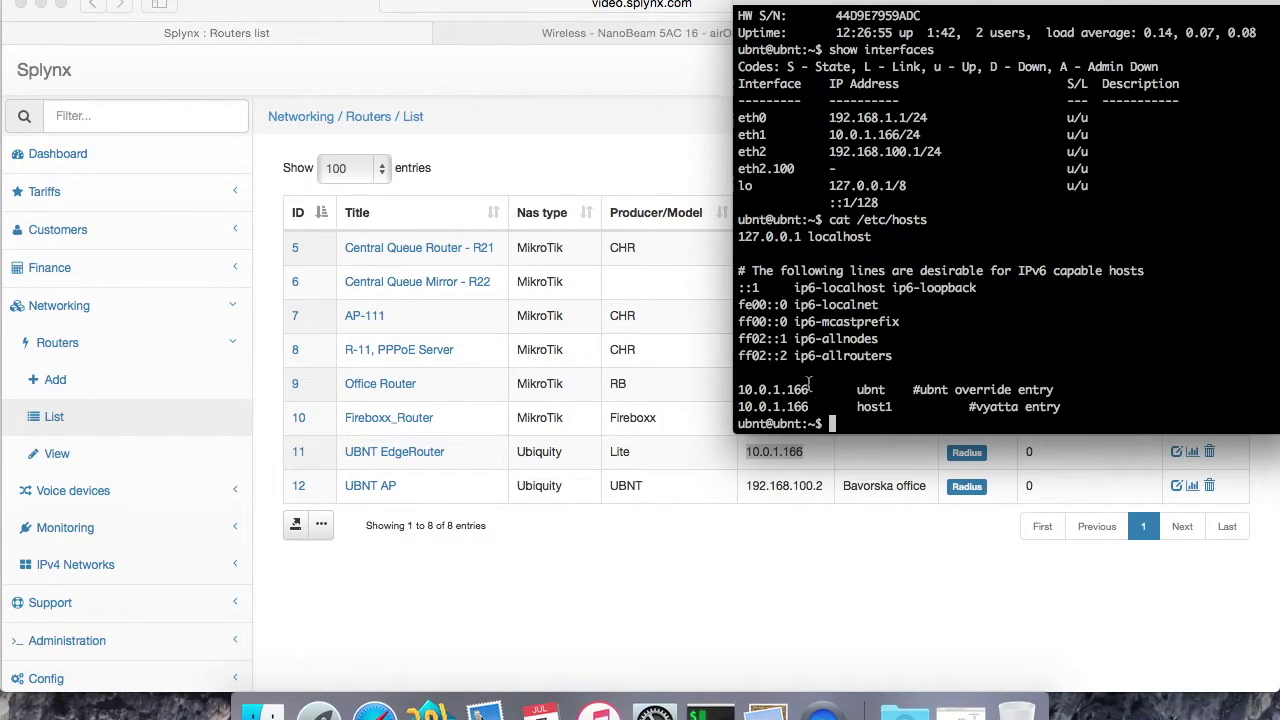
triple_click(809, 378)
triple_click(806, 390)
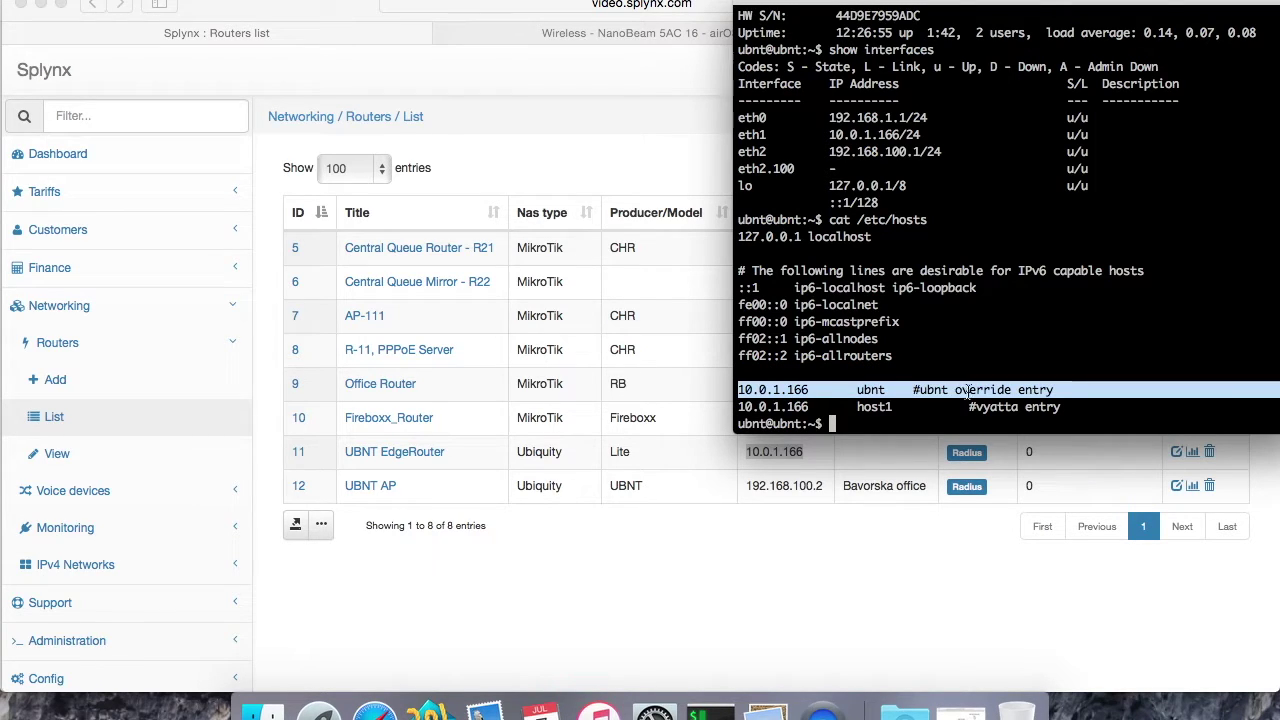
left_click(757, 397)
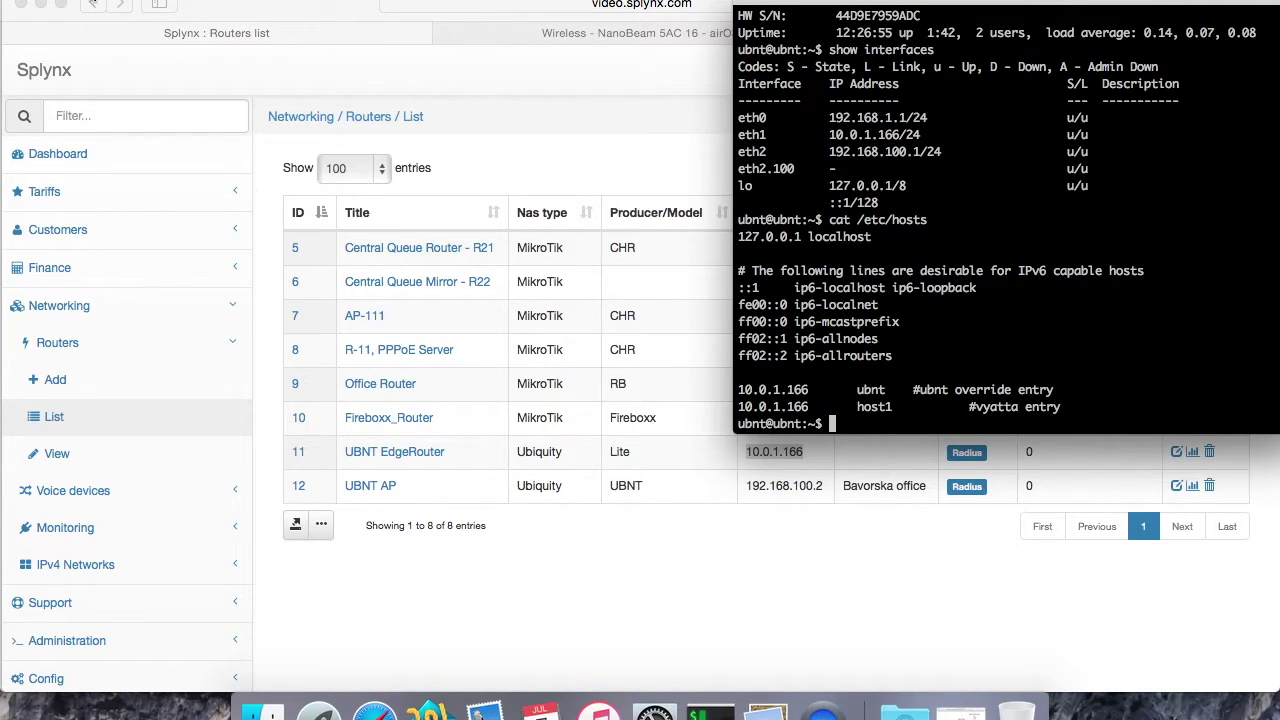
left_click(40, 6)
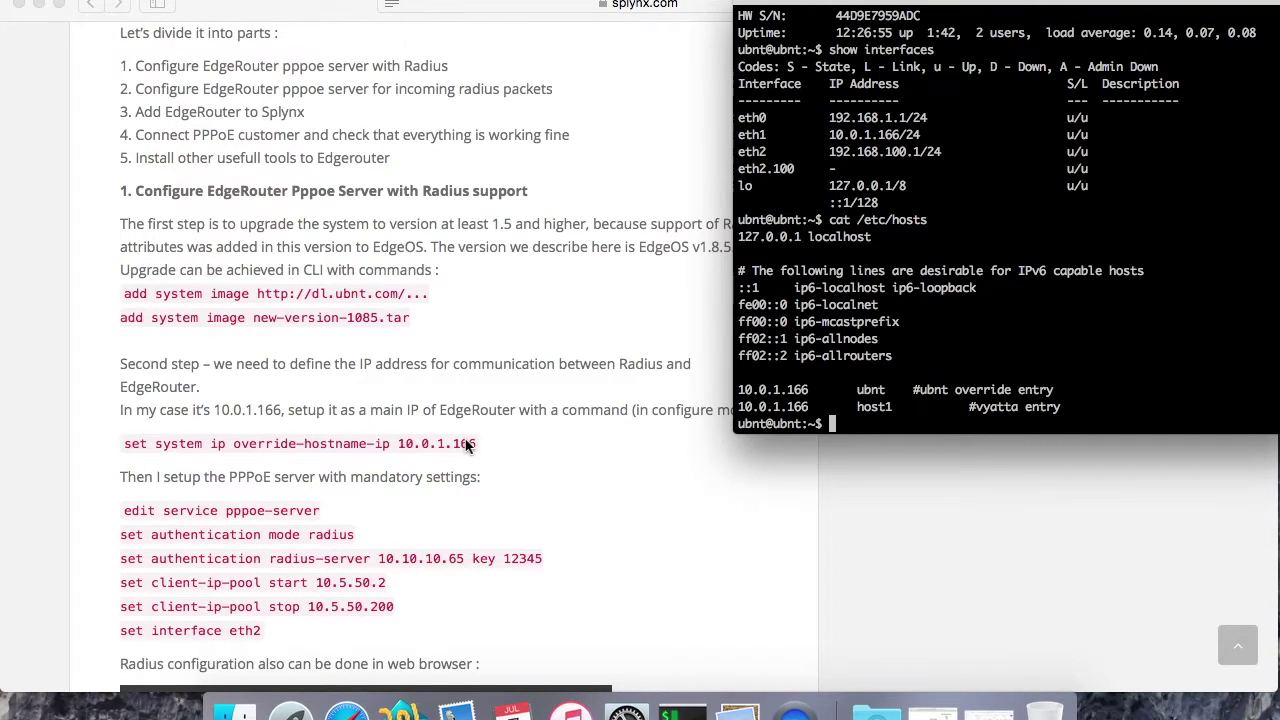
Step: Open a new browser tab to the router's 192.168.100.1 address
scroll(466, 445, "down", 4)
scroll(300, 430, "up", 2)
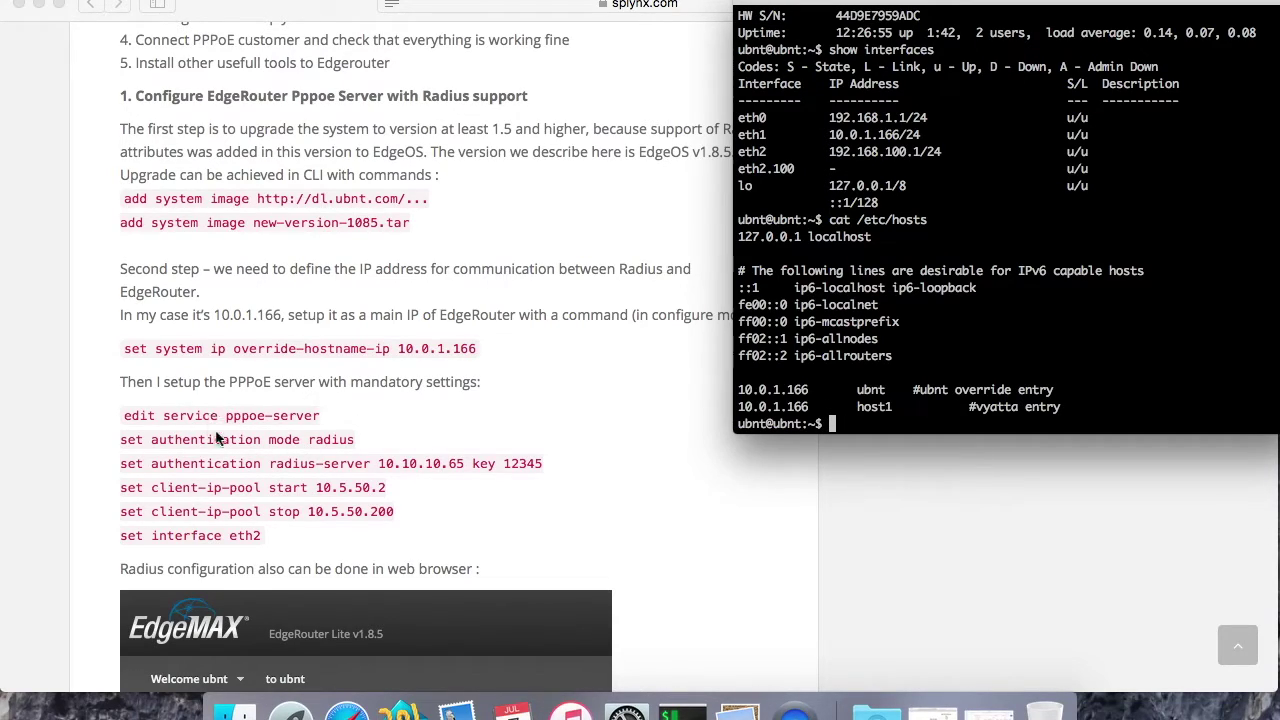
left_click(590, 480)
key("cmd+t")
type("192")
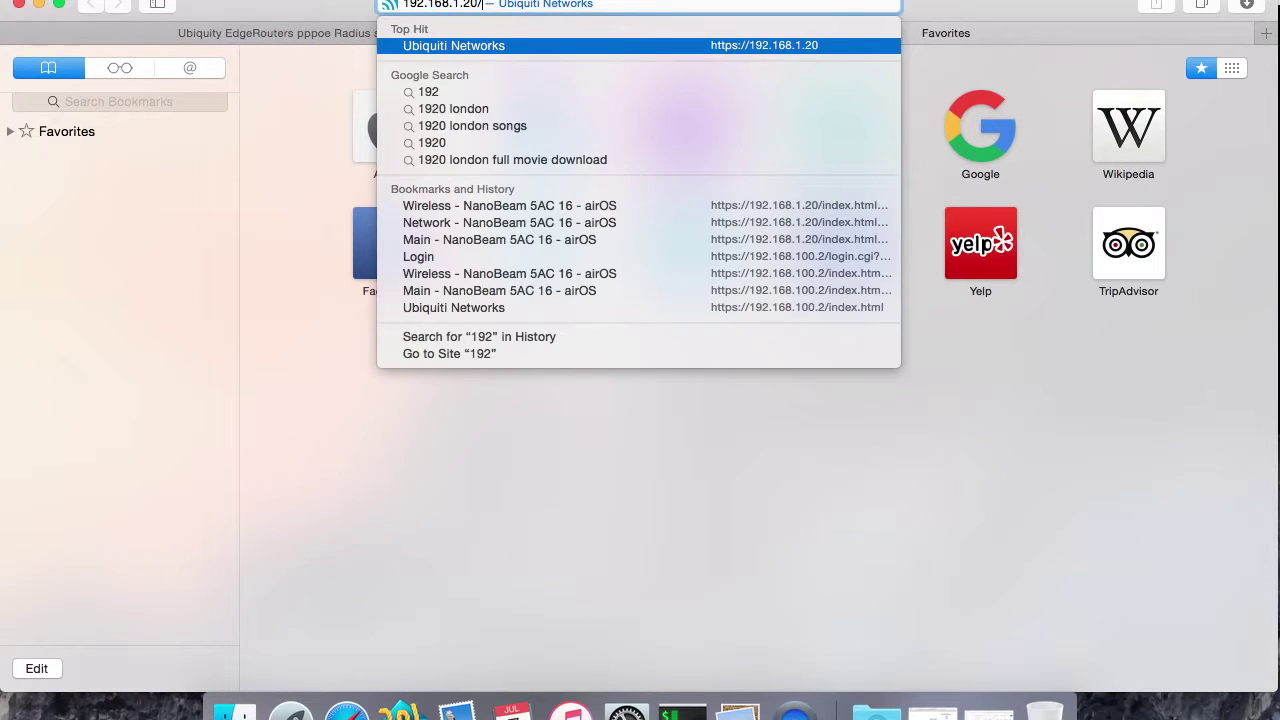
type(".168.100.1")
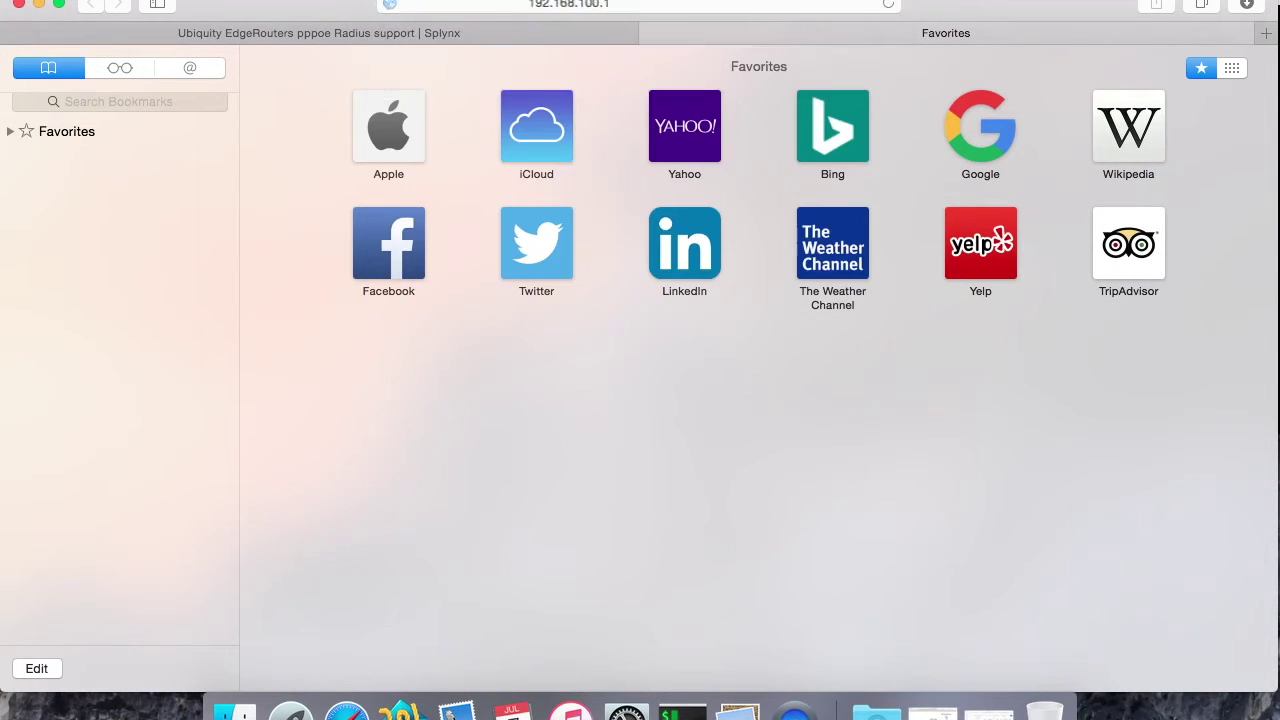
left_click(438, 33)
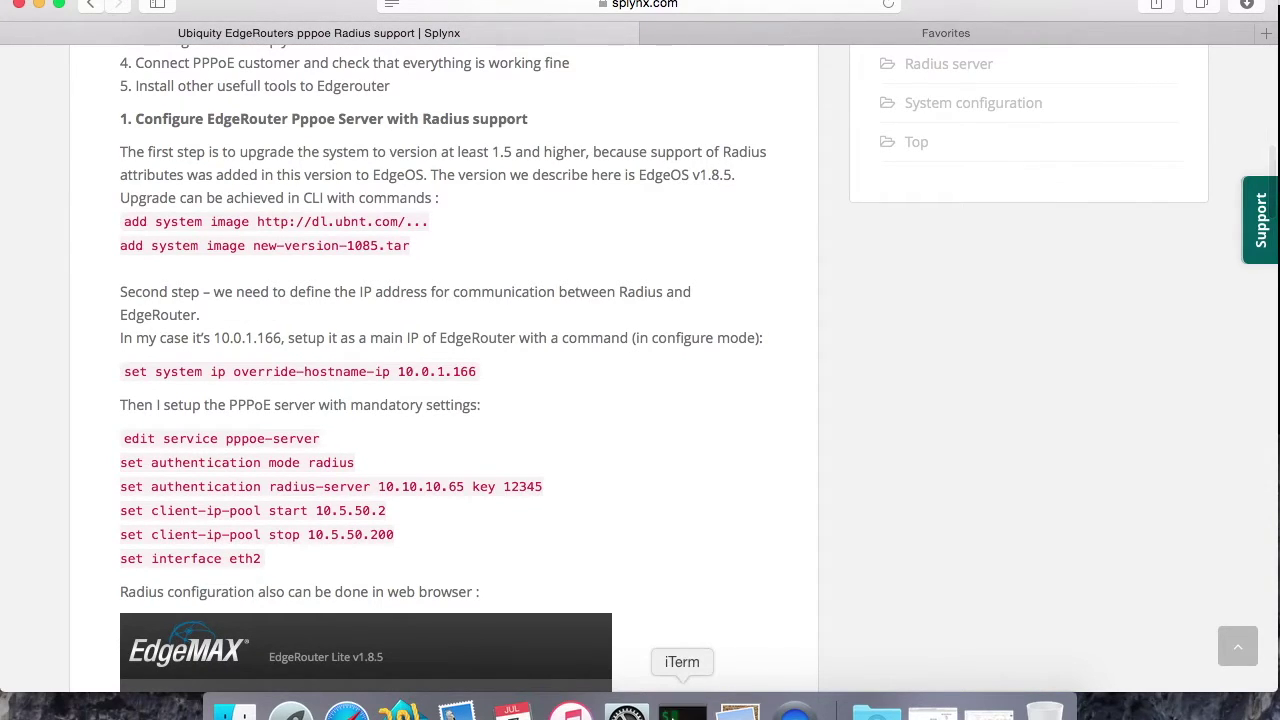
Step: In iTerm, select the pppoe-server configuration block using RADIUS server 10.10.10.65
left_click(682, 710)
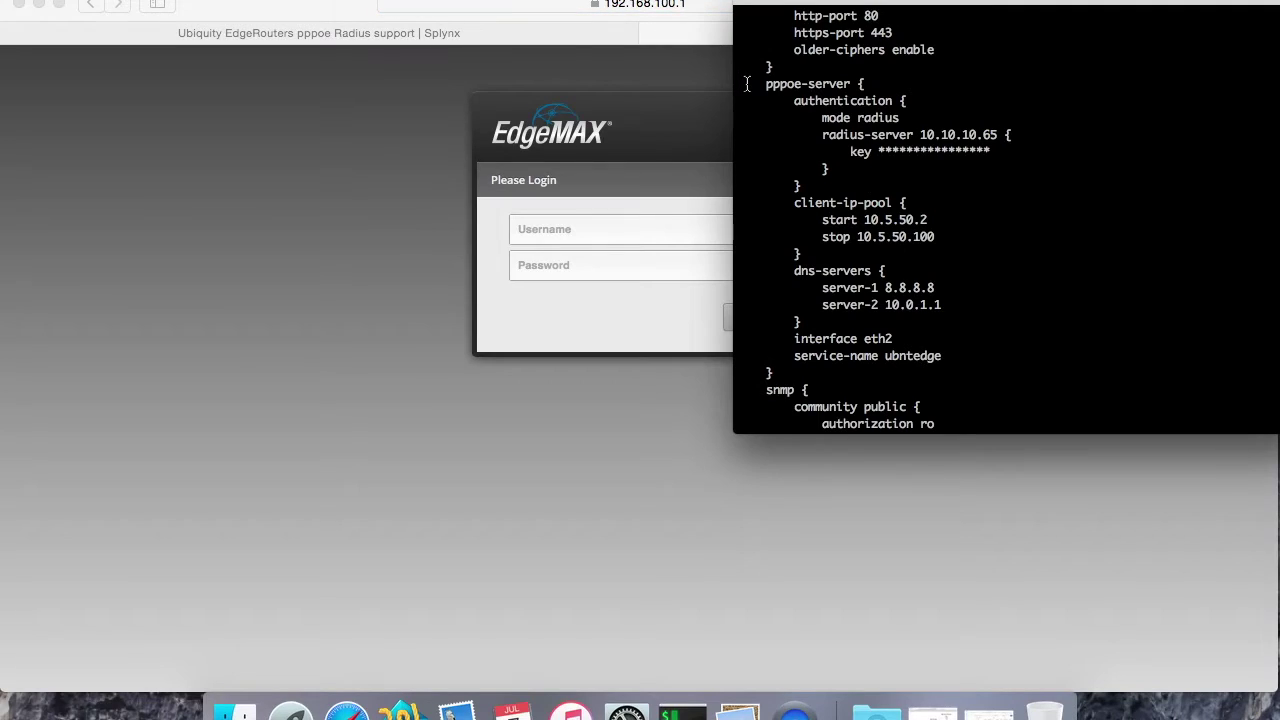
left_click_drag(746, 84, 1046, 355)
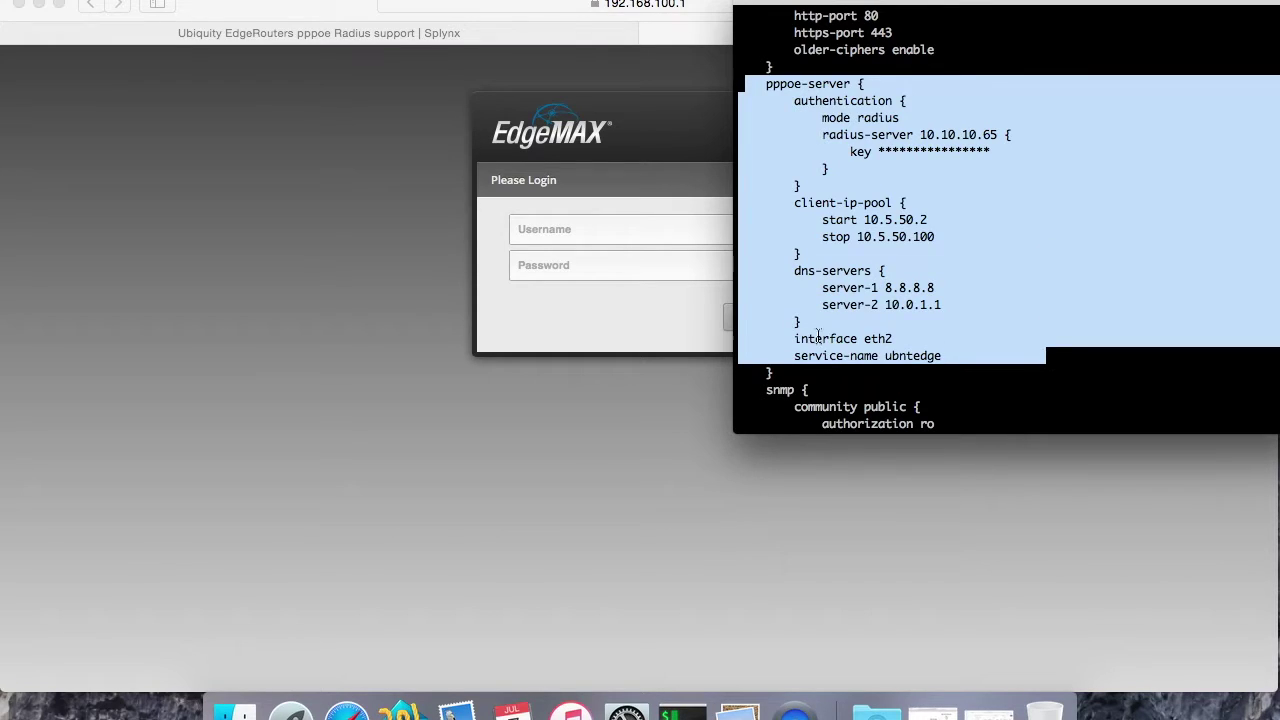
scroll(940, 340, "up", 2)
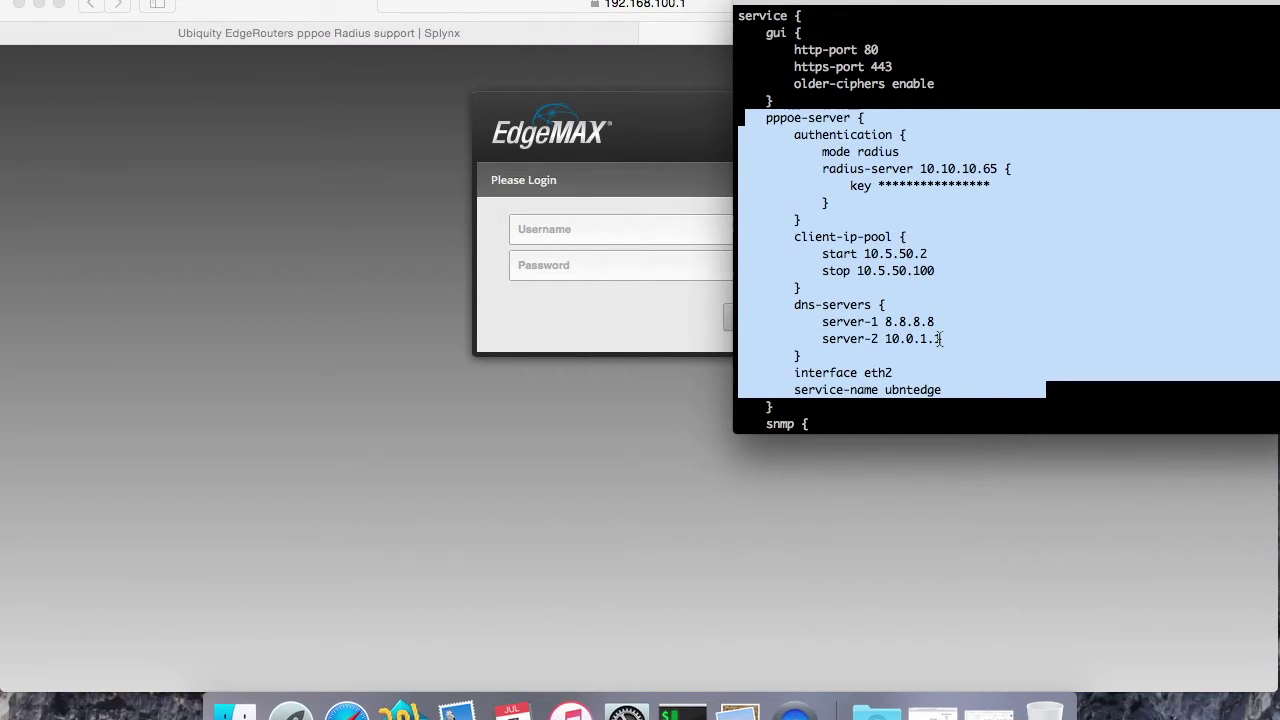
left_click_drag(741, 118, 950, 366)
Step: Log in to the EdgeMAX web UI as ubnt and decline saving the password
left_click(563, 229)
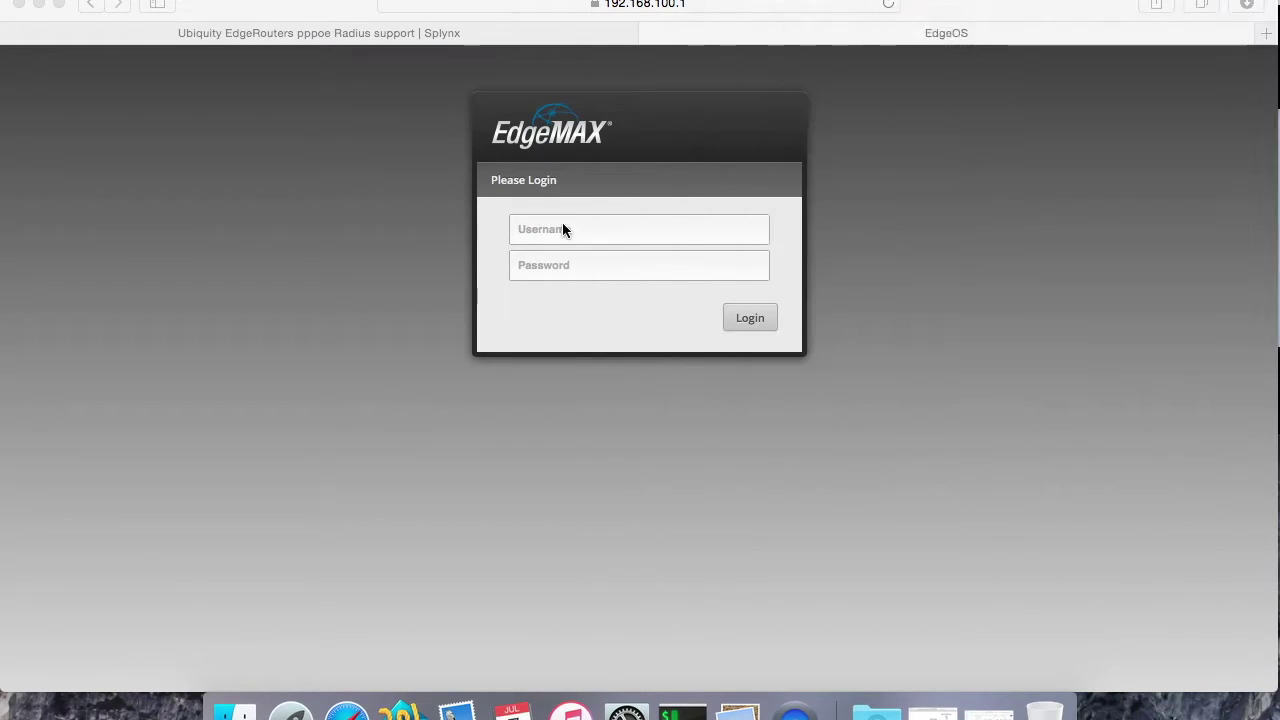
type("ubnt")
key("Tab")
type("ub")
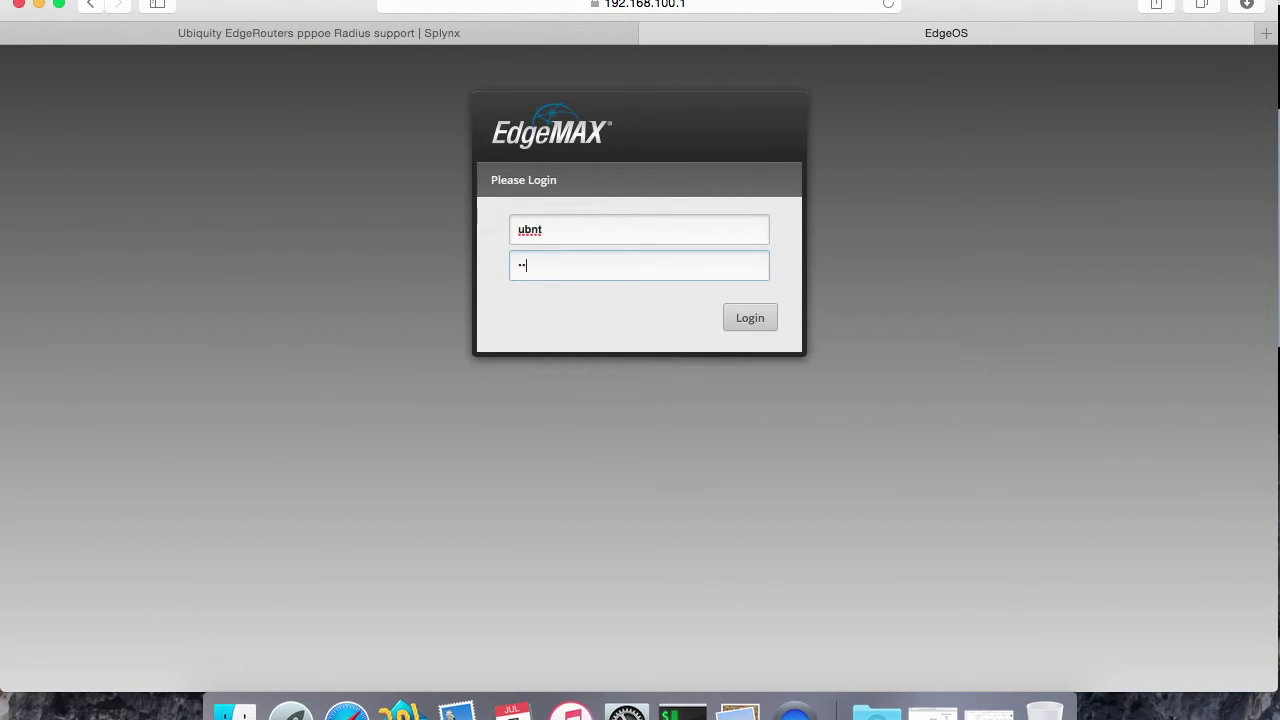
left_click(751, 321)
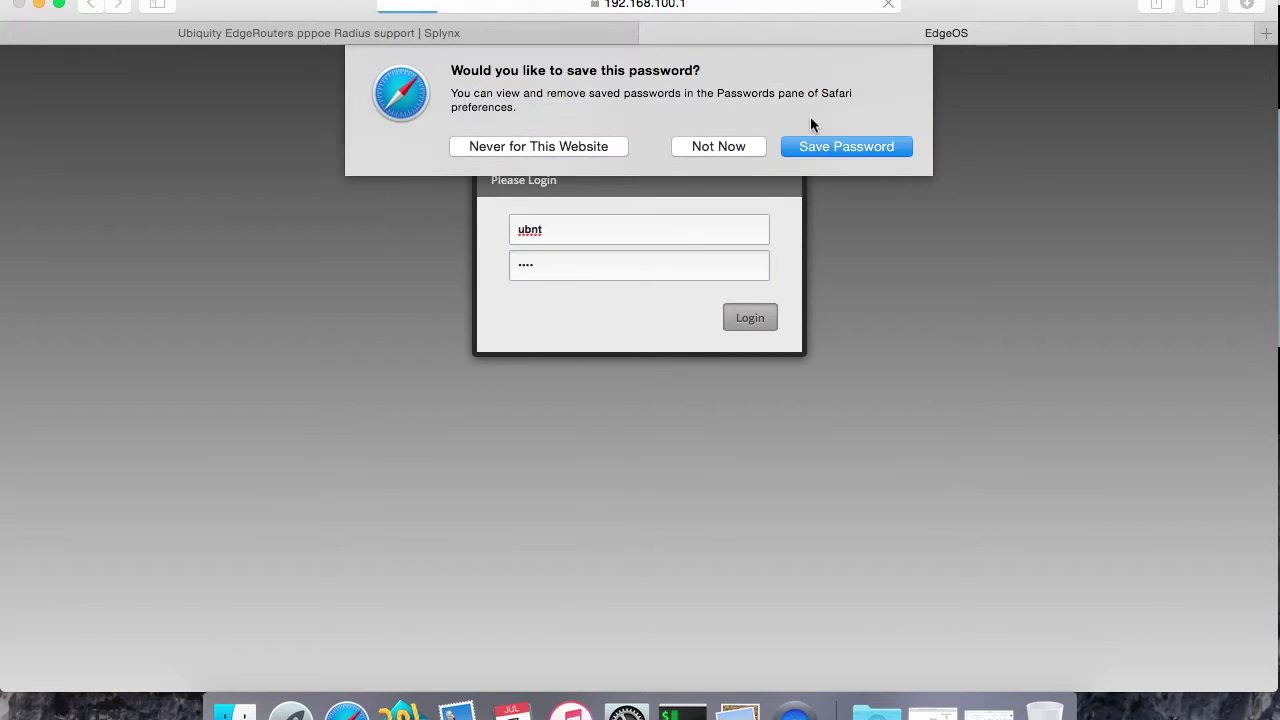
left_click(712, 142)
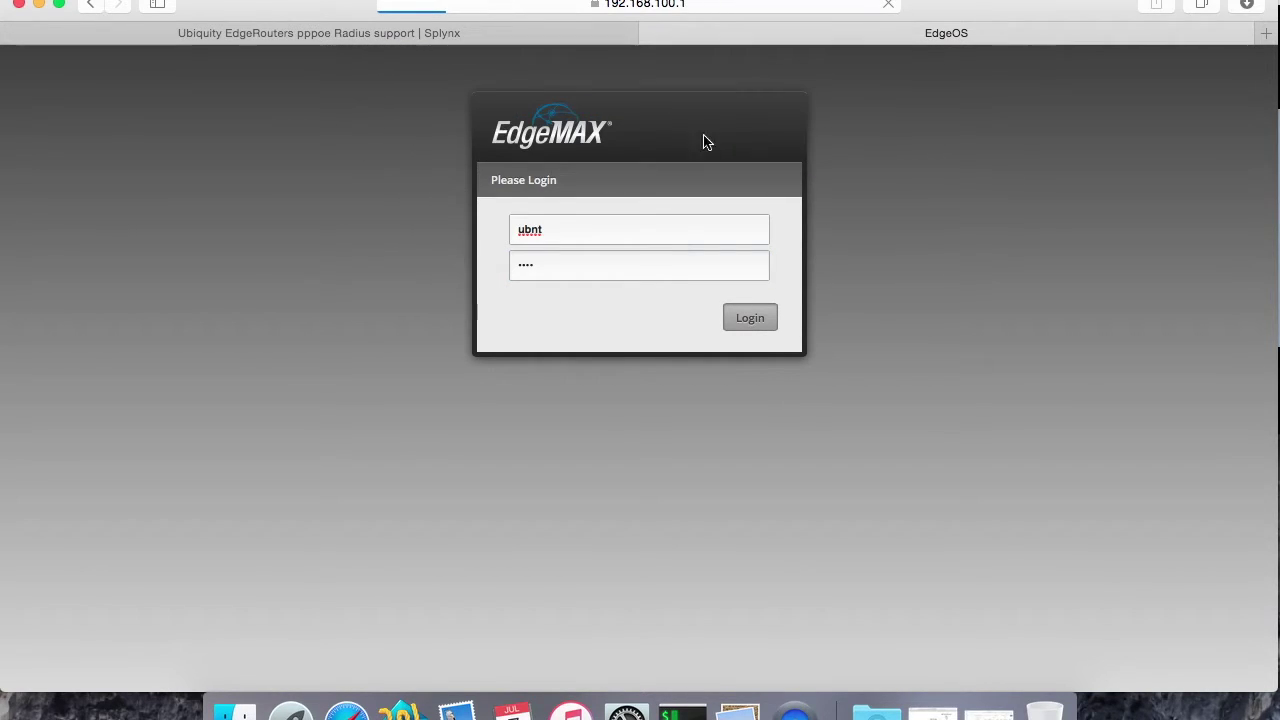
Step: Show the Services PPPoE Server settings: pool 10.5.50.2–10.5.50.100, RADIUS 10.10.10.65, interface eth2
left_click(500, 35)
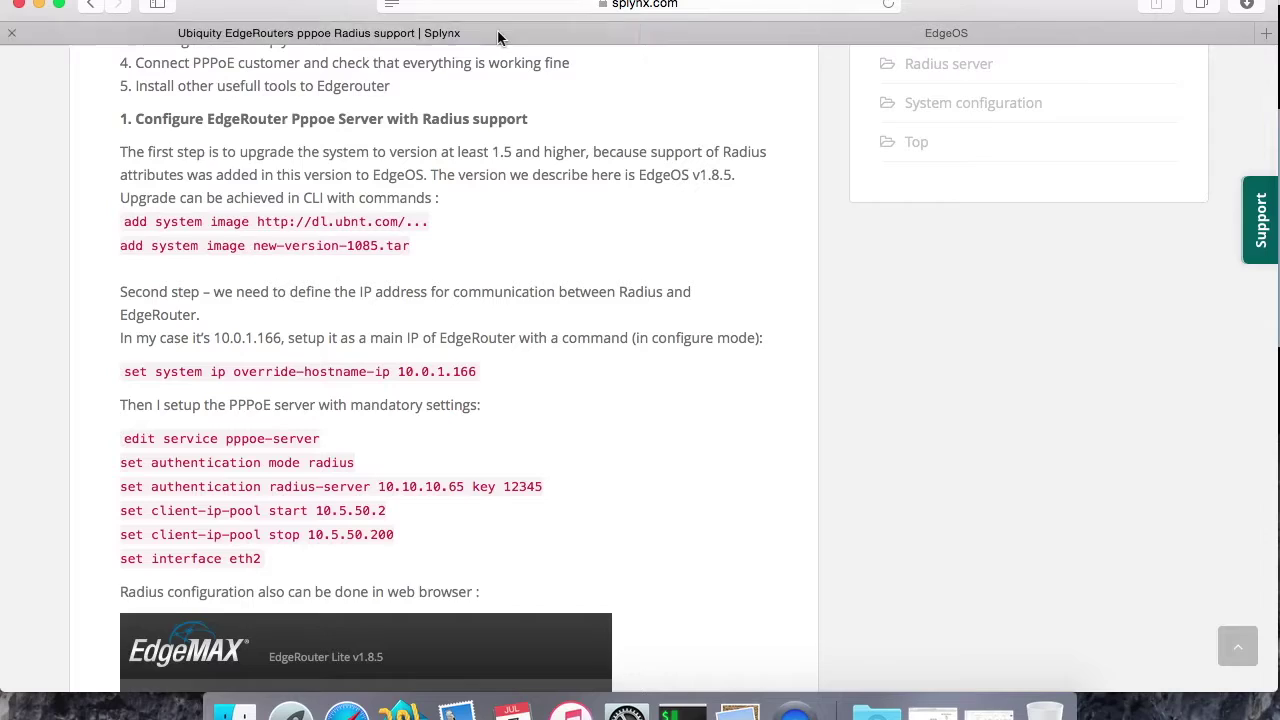
scroll(561, 305, "down", 3)
scroll(561, 309, "down", 5)
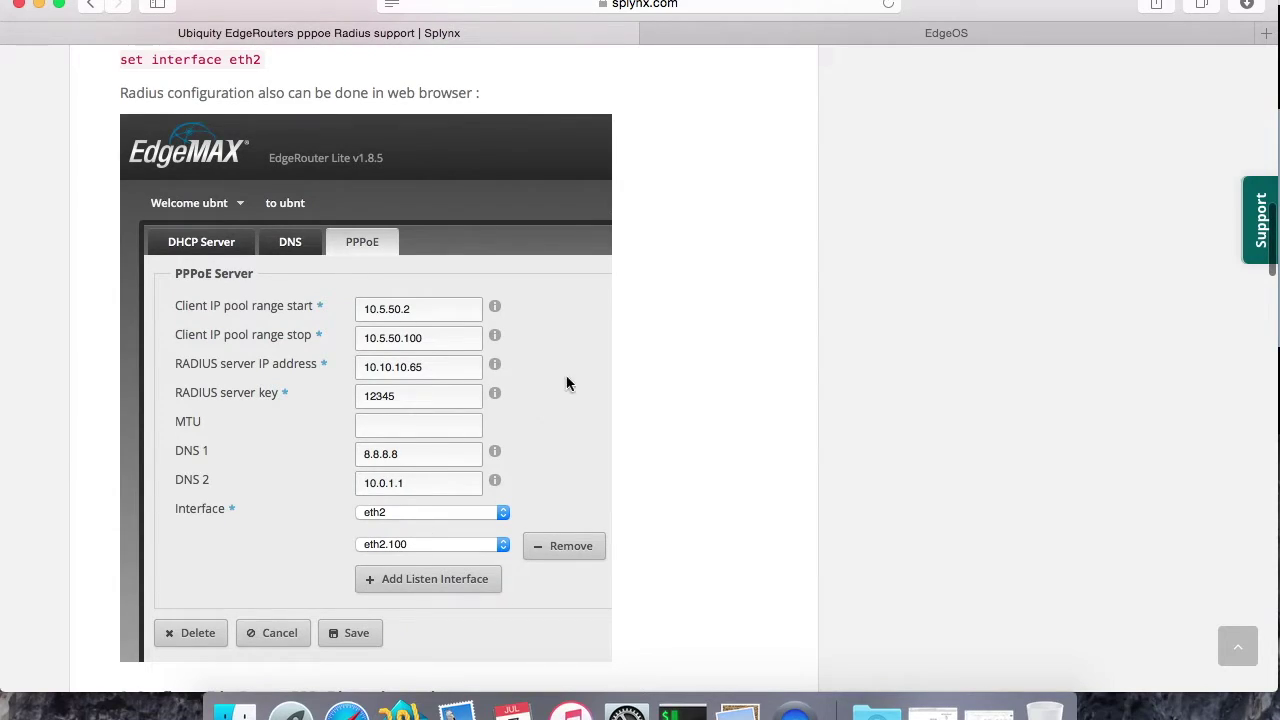
left_click(925, 31)
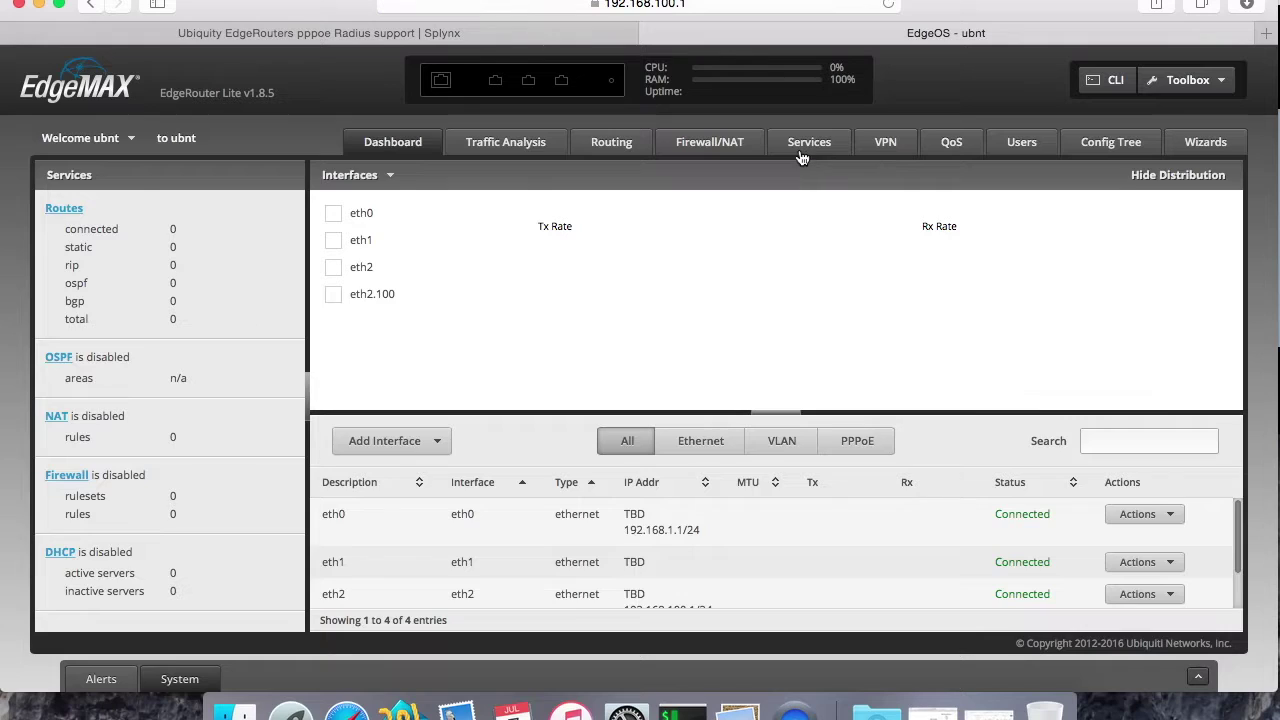
left_click(800, 150)
left_click(262, 182)
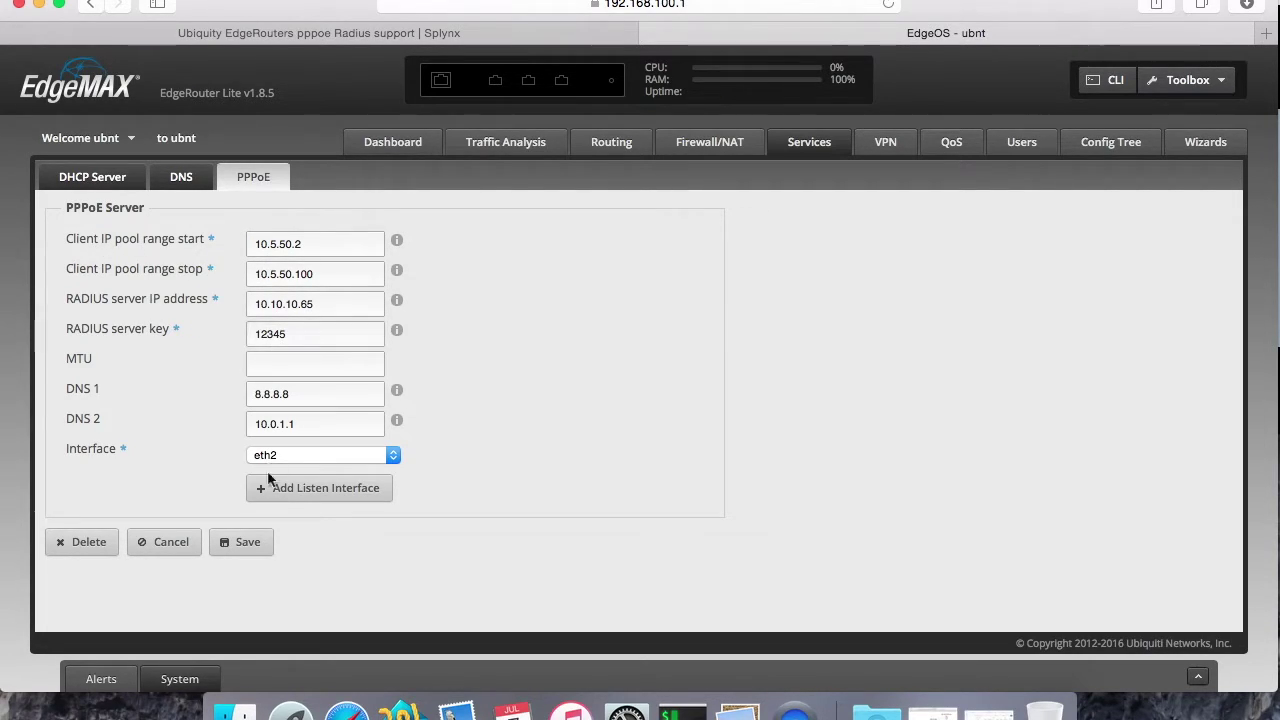
Step: In the Splynx setup guide, select the tail disconnect-log command under incoming packets
left_click(427, 38)
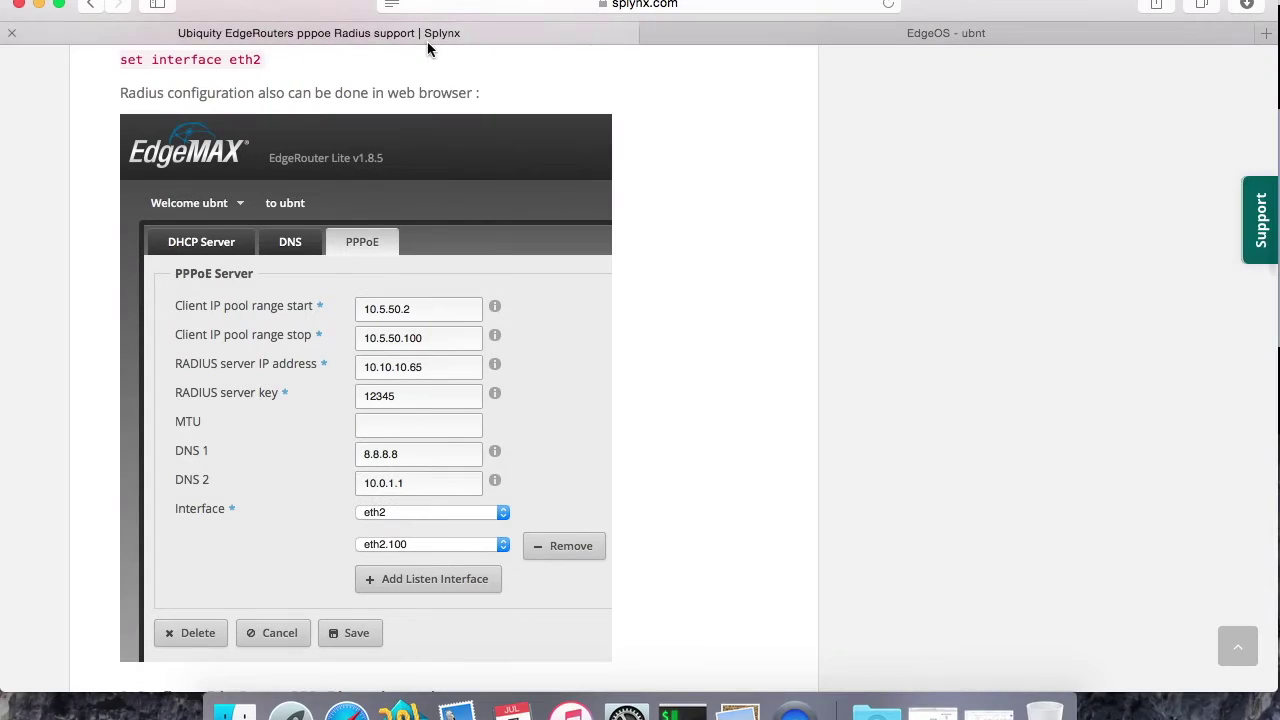
scroll(472, 269, "up", 10)
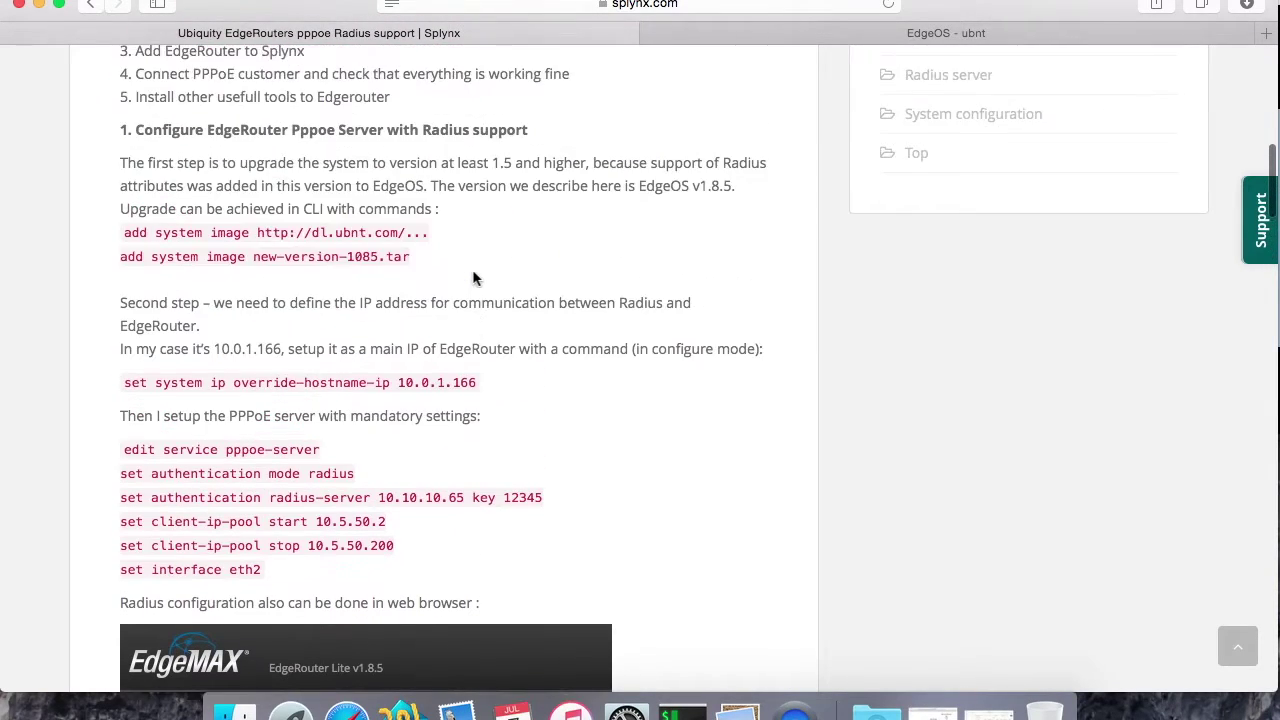
scroll(472, 269, "down", 20)
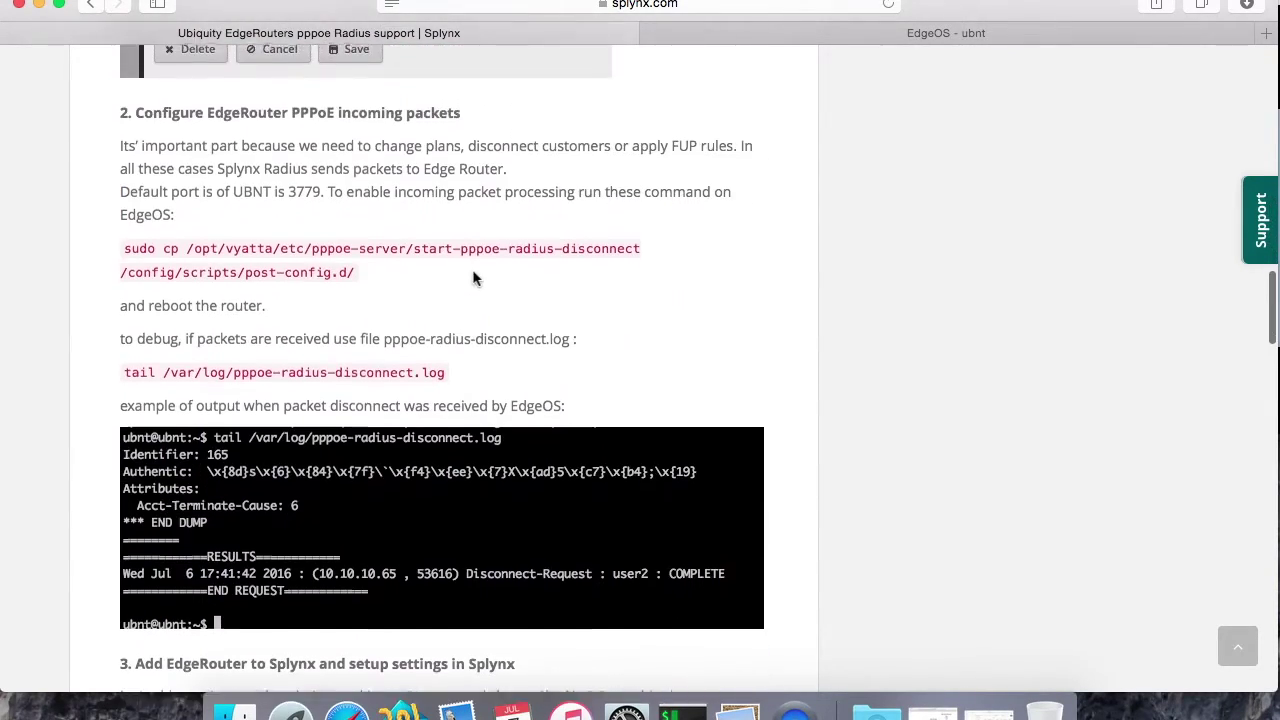
mouse_move(462, 114)
left_mouse_down()
mouse_move(134, 112)
mouse_move(389, 93)
mouse_move(460, 126)
left_mouse_up()
left_click(460, 126)
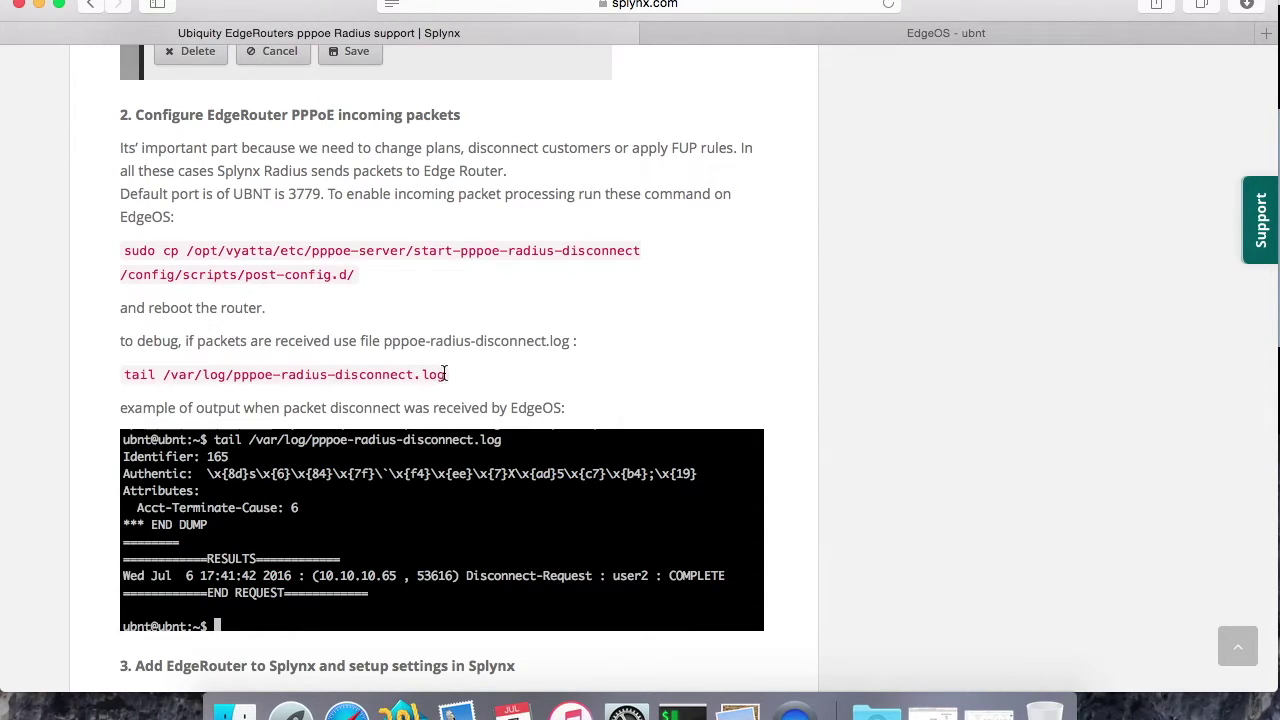
left_click_drag(445, 374, 127, 378)
key("super+c")
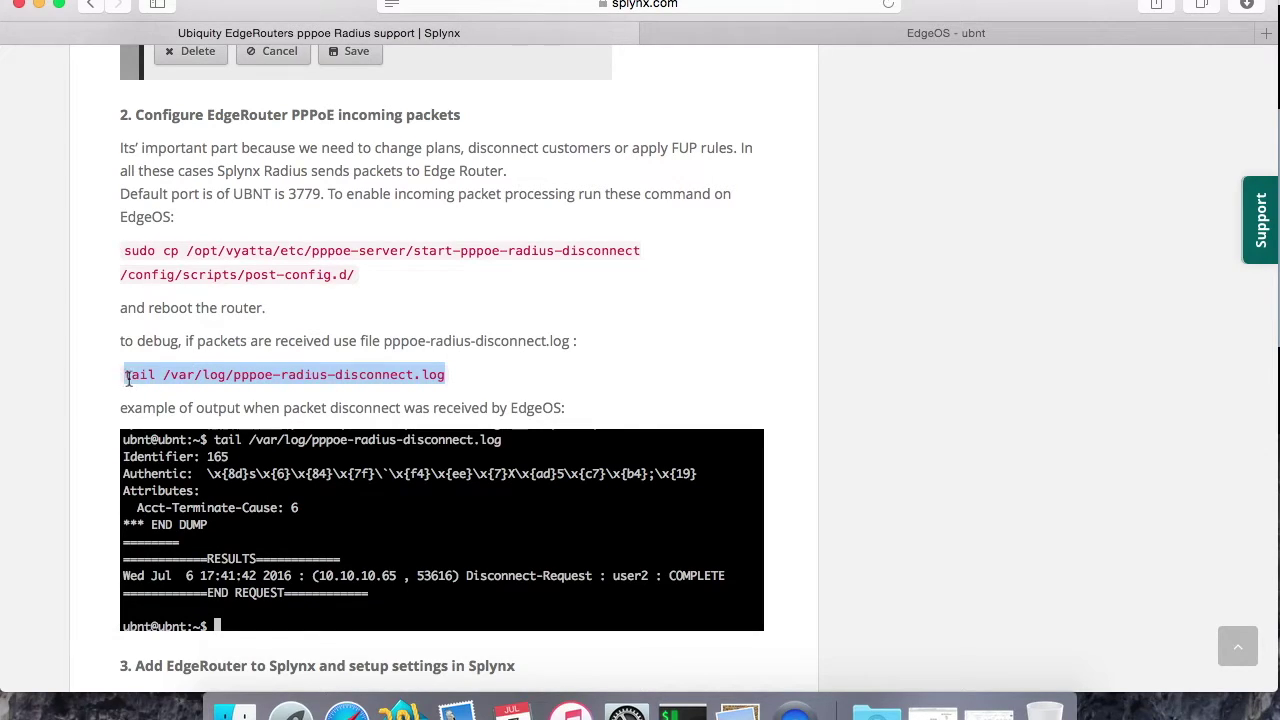
Step: Run the disconnect-log tail in iTerm, check the RADIUS server and secret lines, then return to Splynx
left_click(683, 712)
left_click(865, 330)
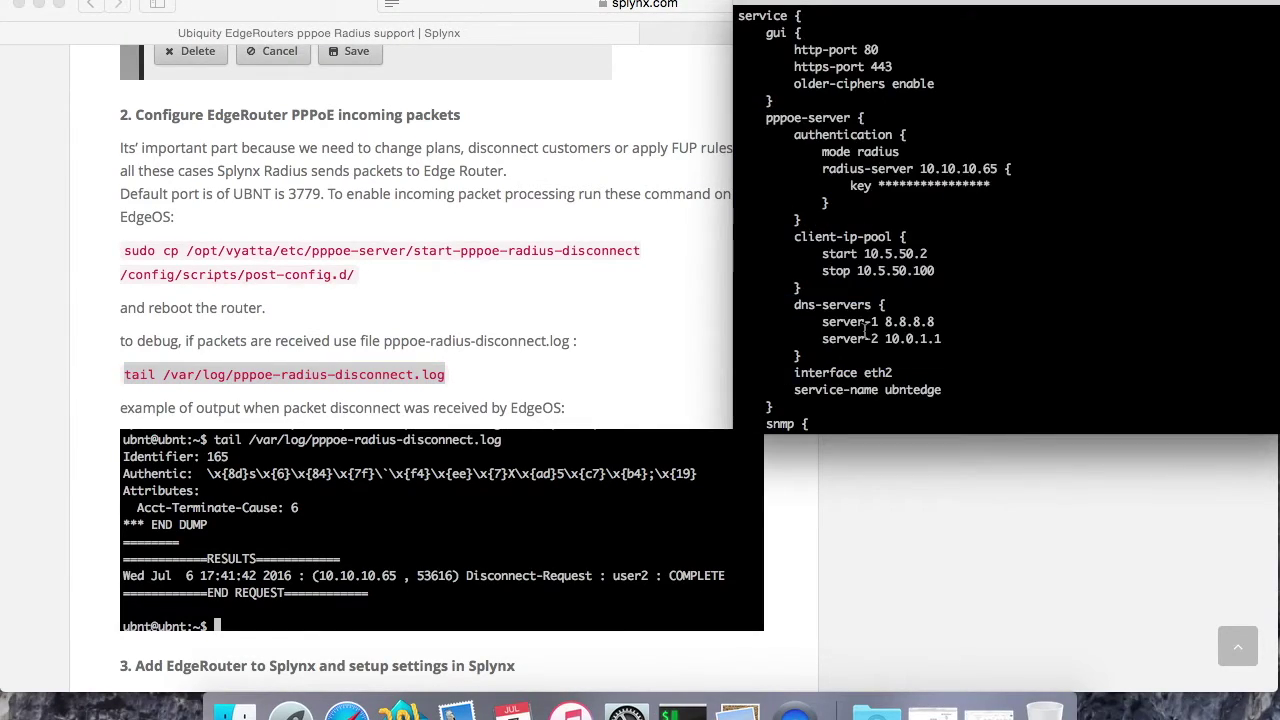
scroll(865, 330, "down", 10)
key("space")
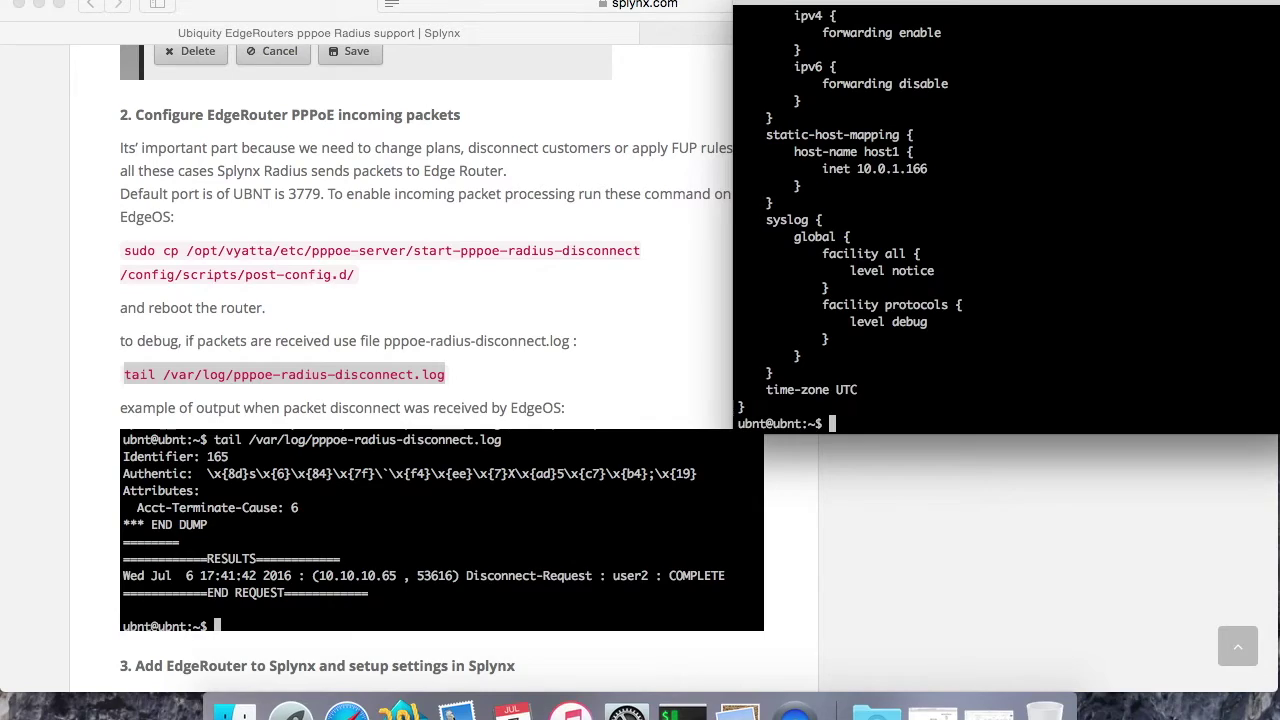
key("super+v")
key("Return")
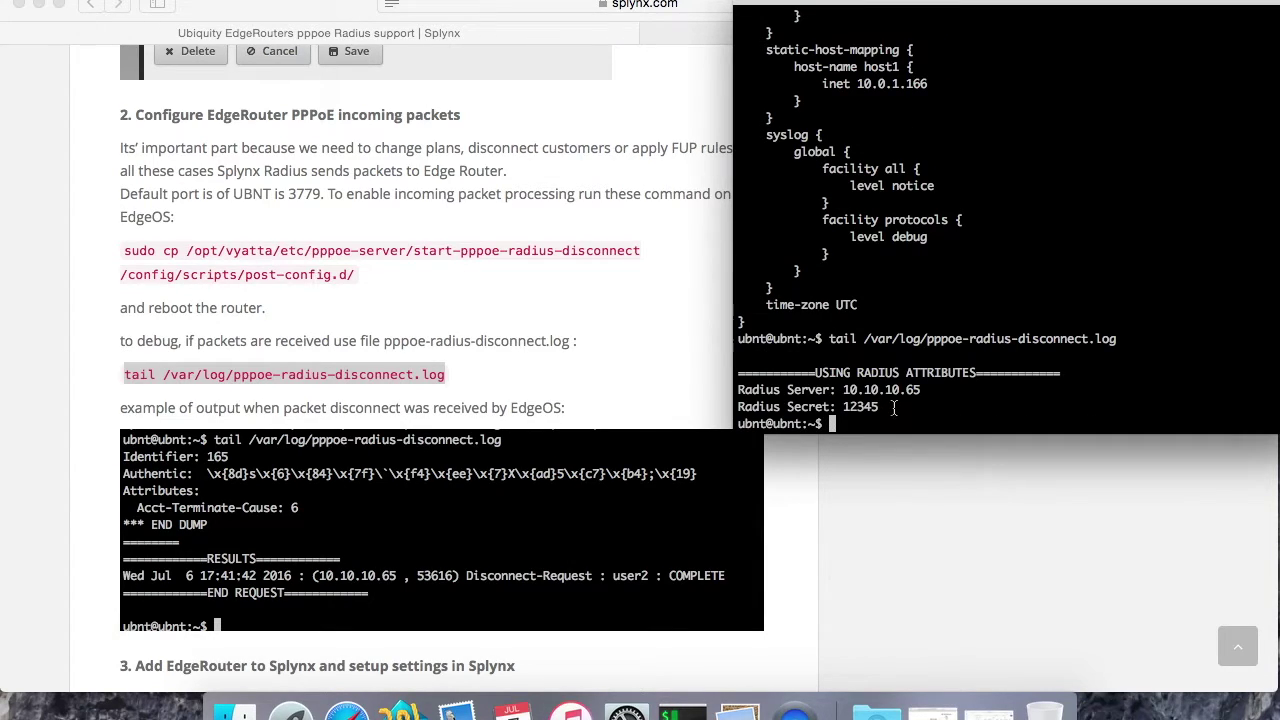
left_click_drag(894, 407, 735, 378)
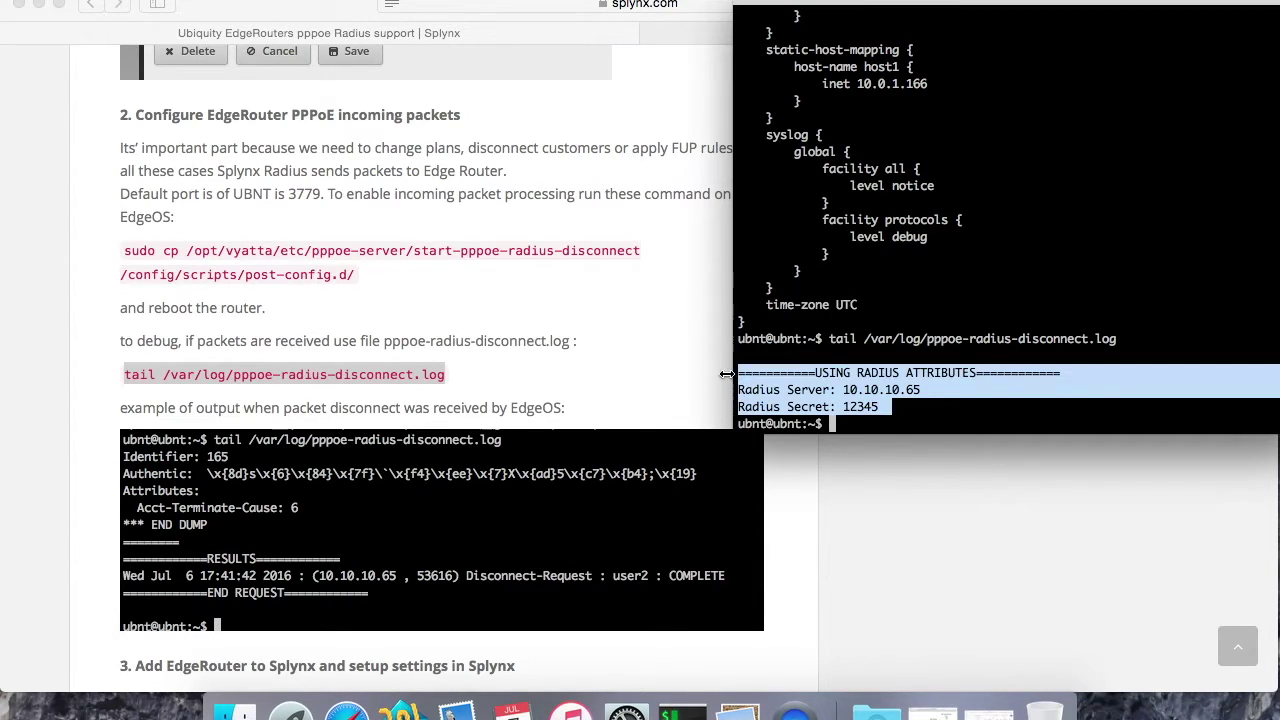
left_click(857, 397)
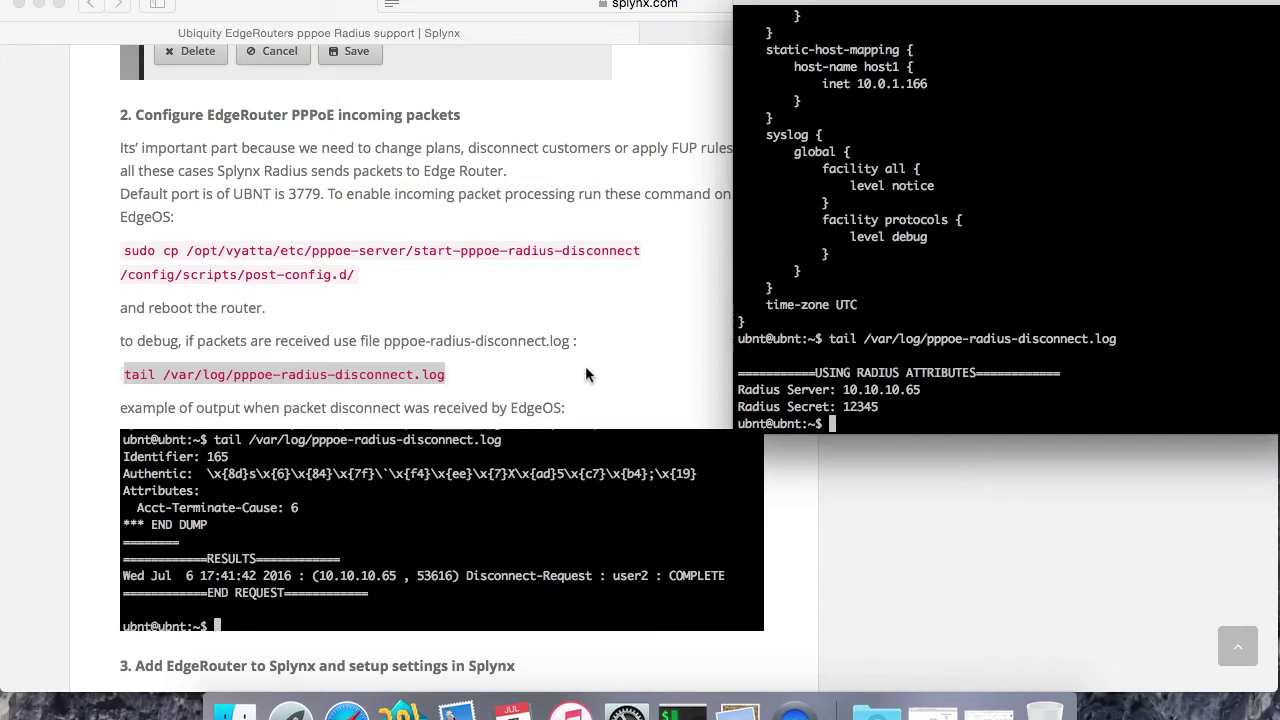
scroll(586, 372, "down", 10)
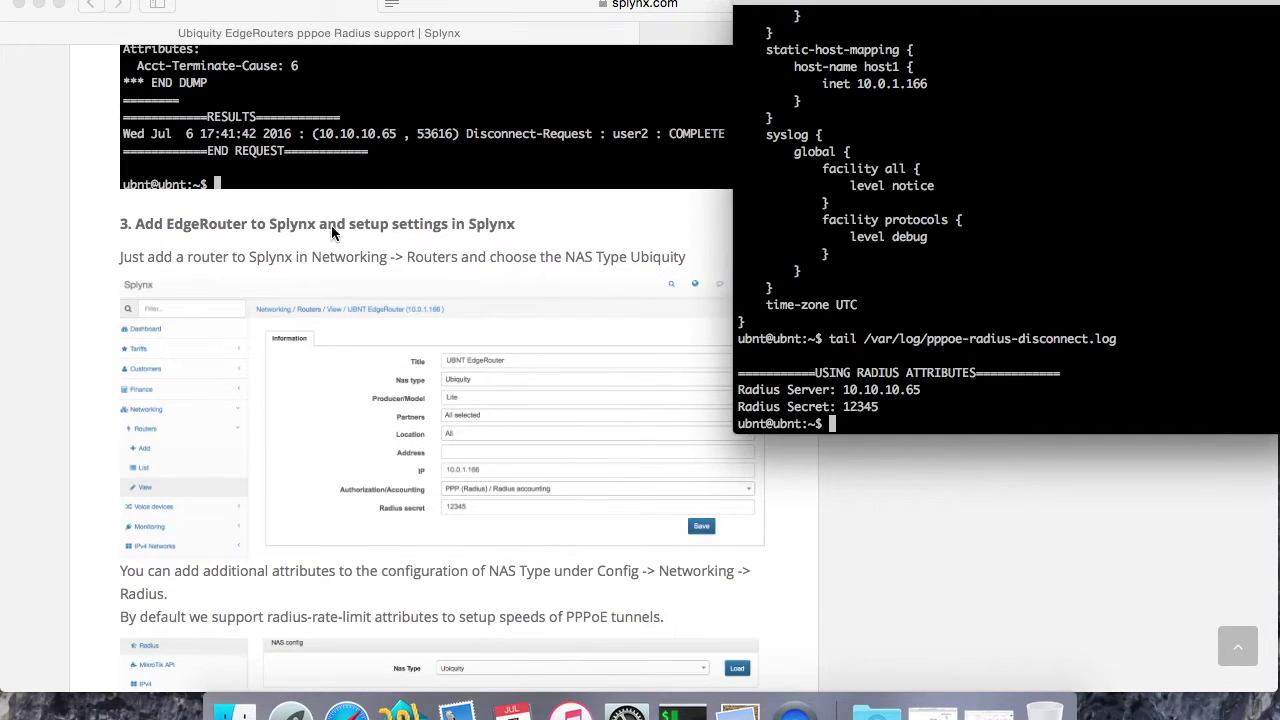
scroll(378, 232, "down", 20)
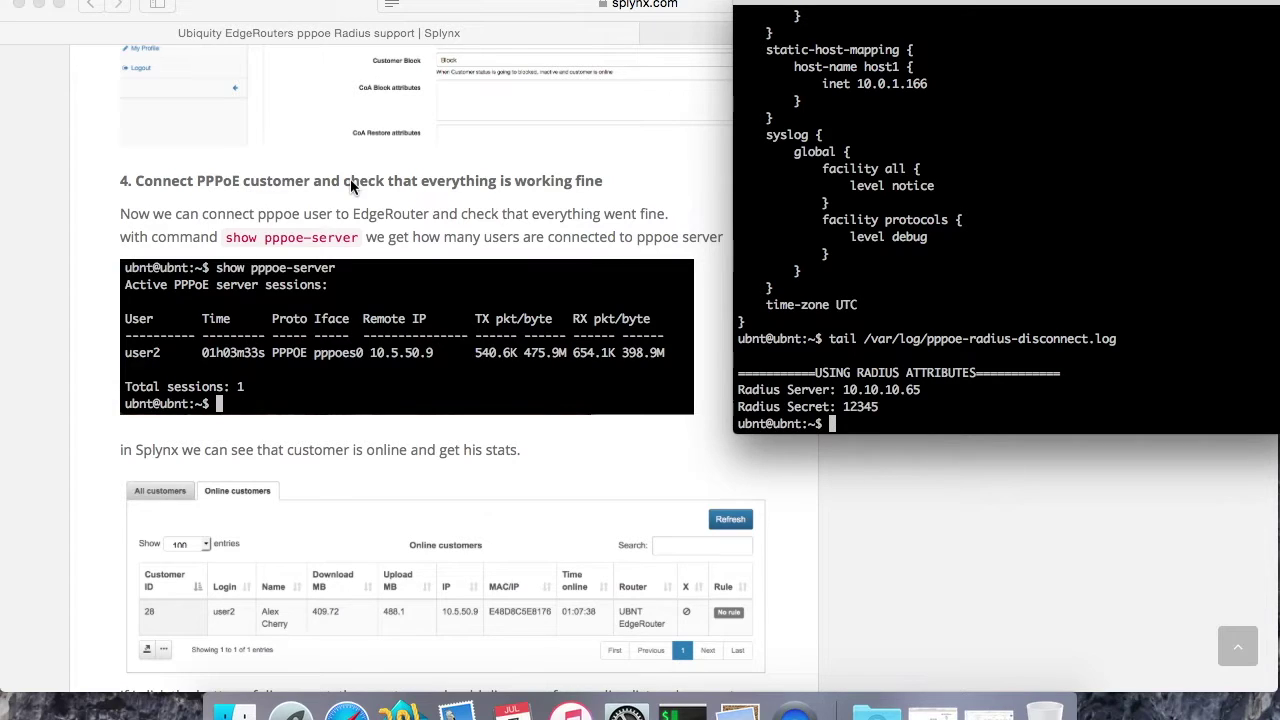
left_click(676, 231)
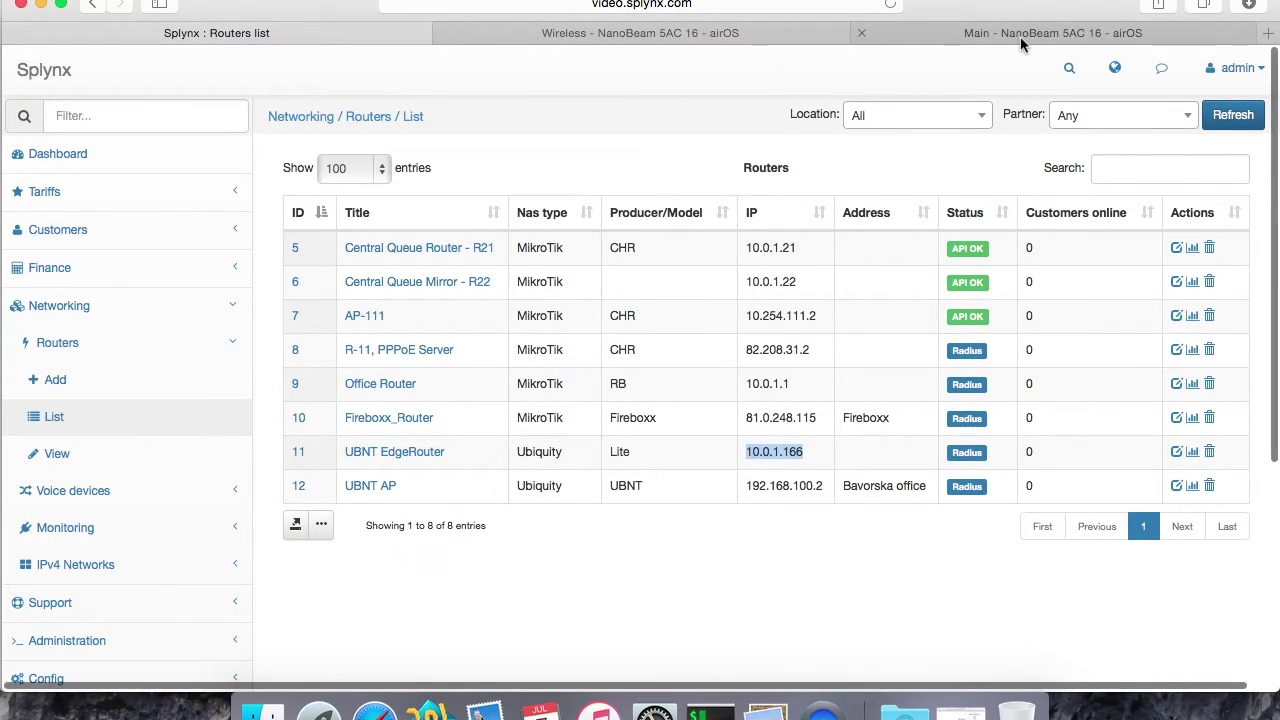
Step: Set the NanoBeam's airOS WAN IP address mode to PPPoE
left_click(1020, 36)
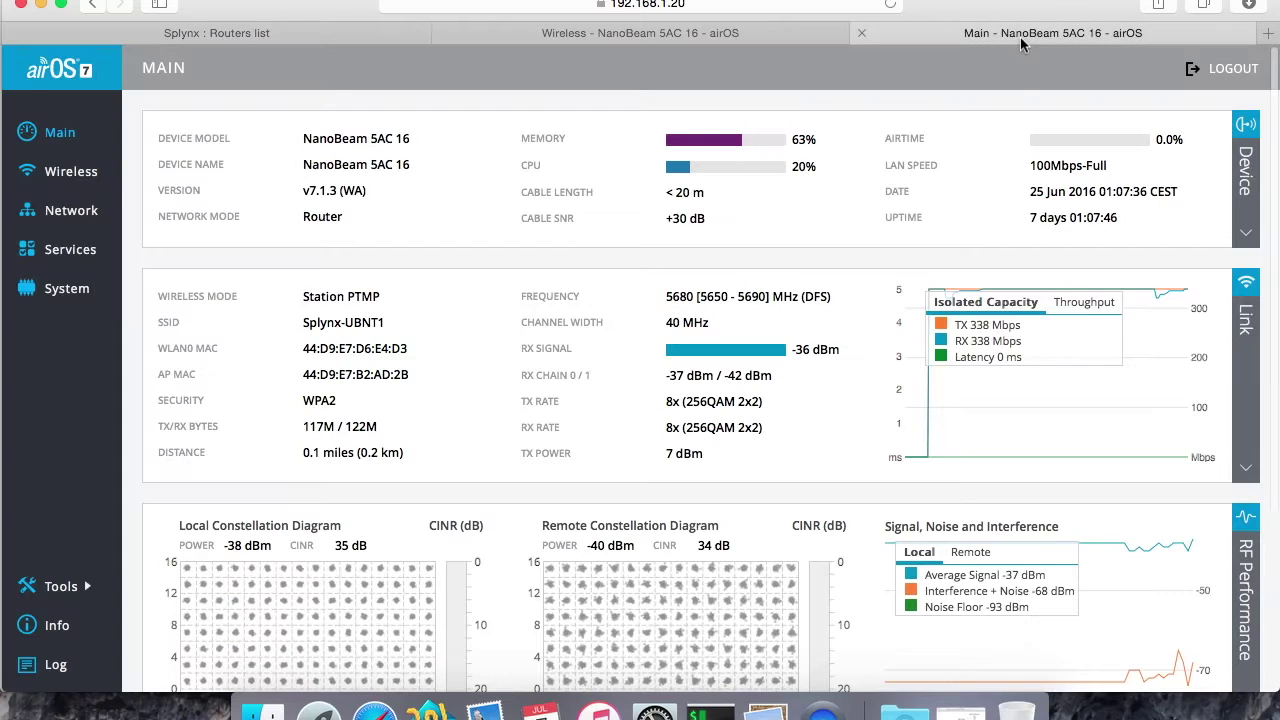
left_click(54, 184)
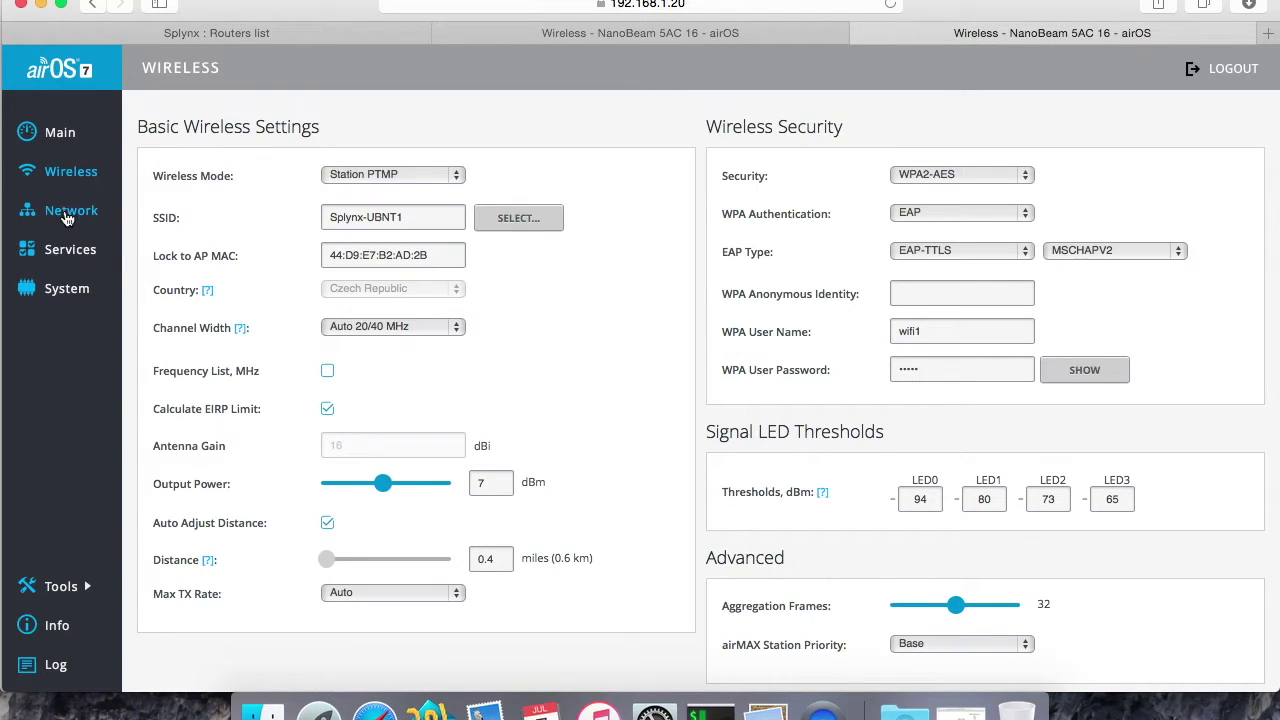
left_click(66, 216)
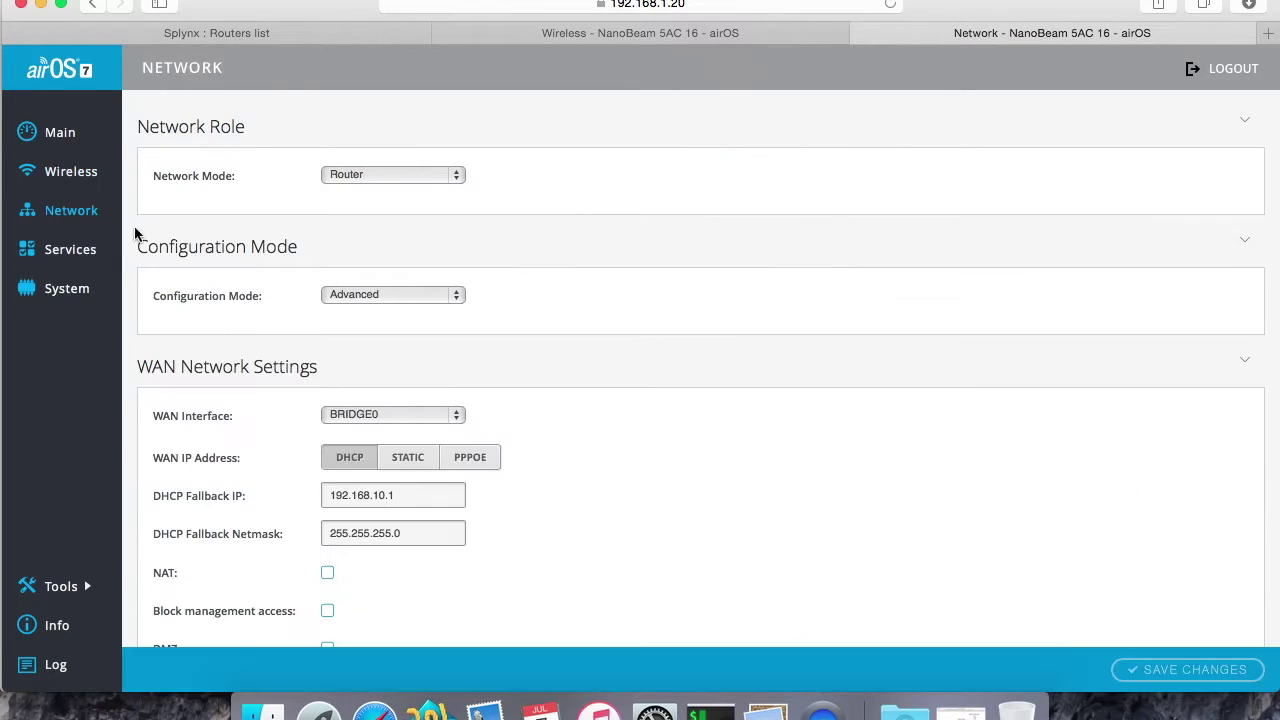
left_click(472, 458)
scroll(624, 461, "down", 5)
scroll(624, 461, "up", 1)
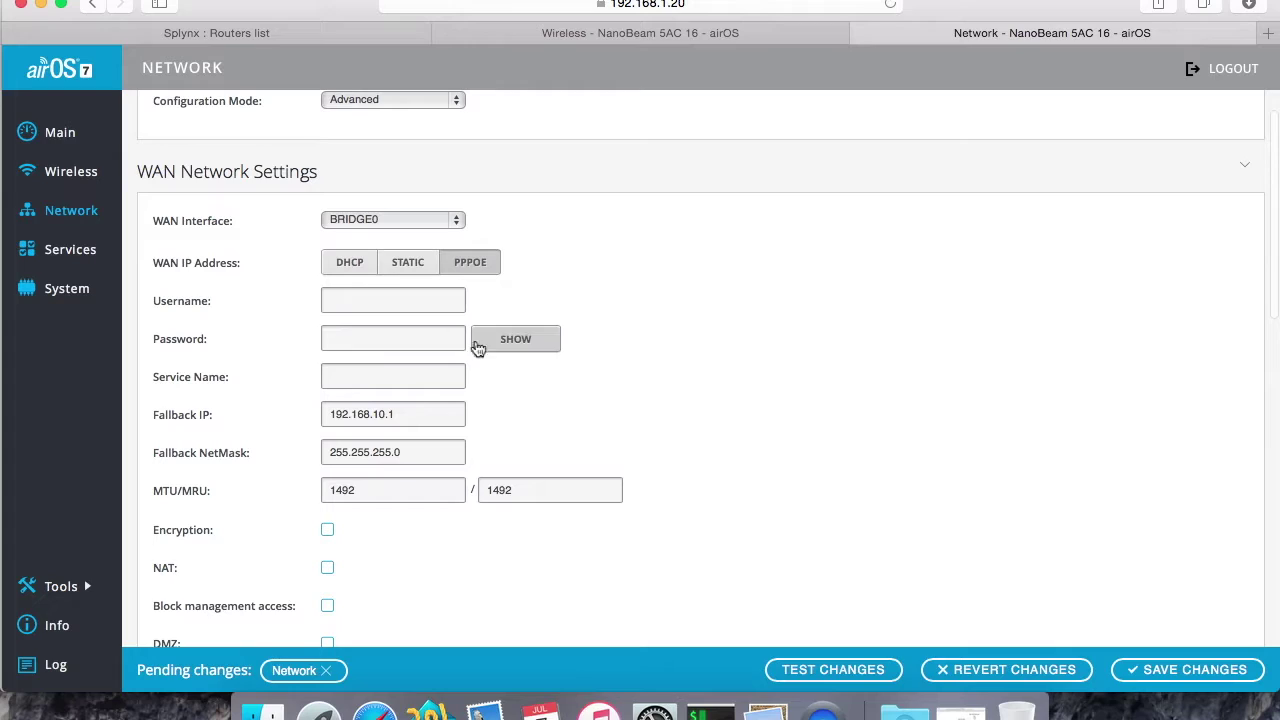
Step: Fill in the customer's PPPoE username and password, then return to the Splynx routers list
left_click(358, 300)
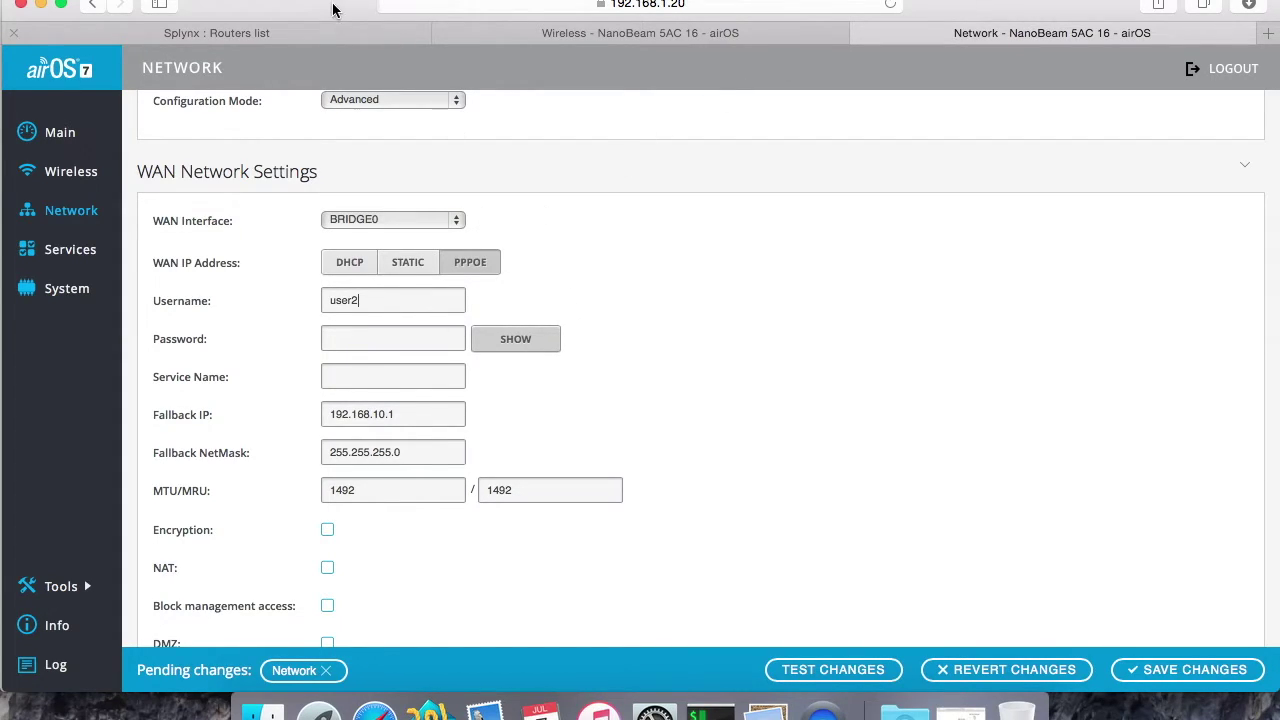
left_click(346, 340)
scroll(913, 447, "down", 2)
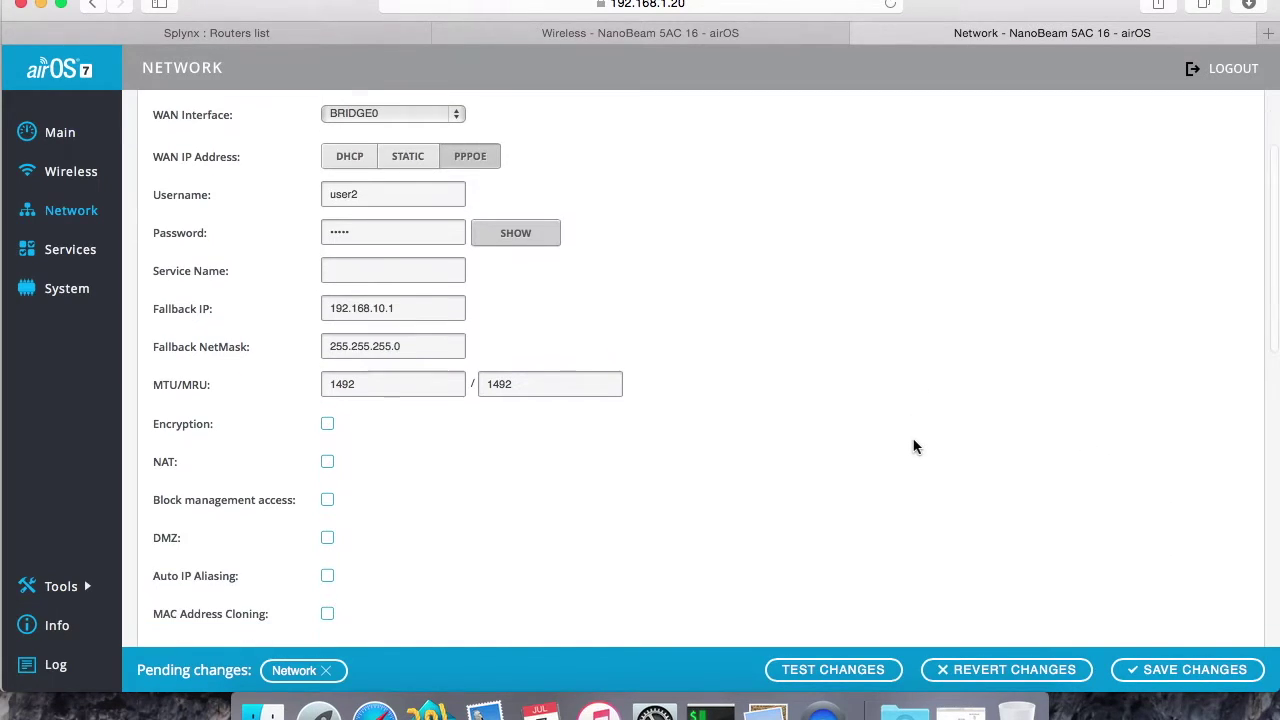
scroll(913, 447, "up", 5)
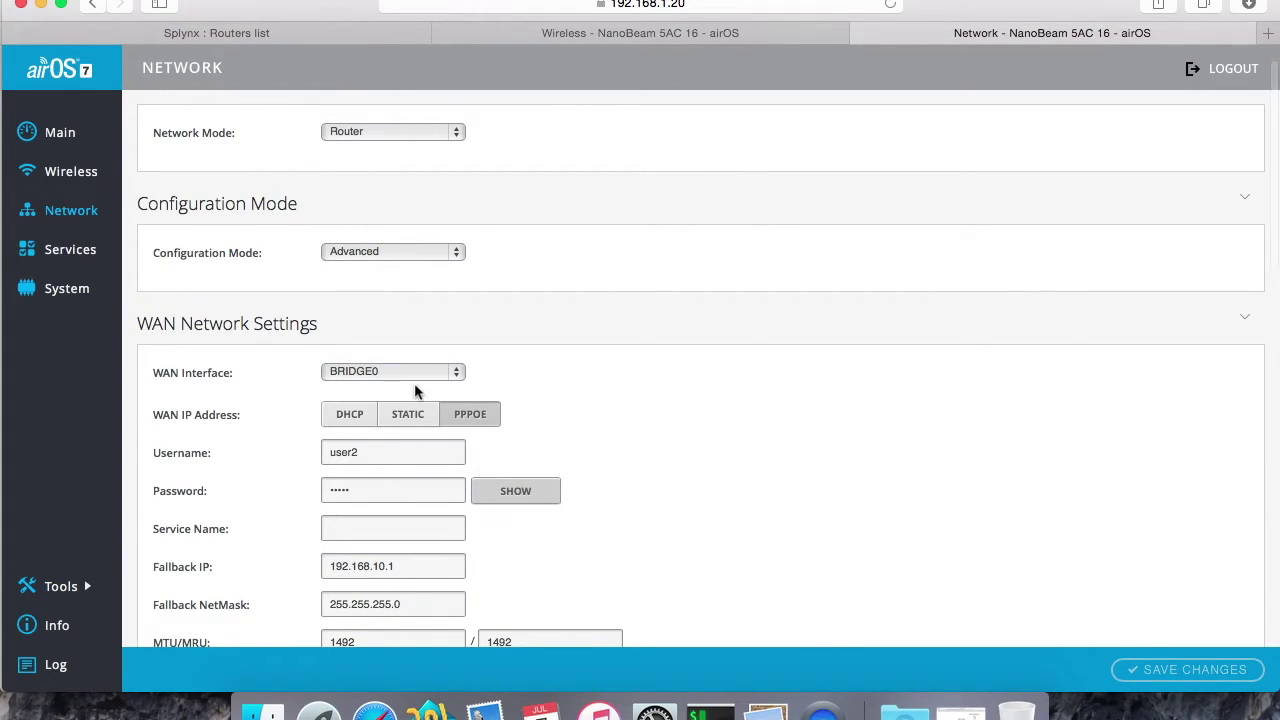
left_click(257, 34)
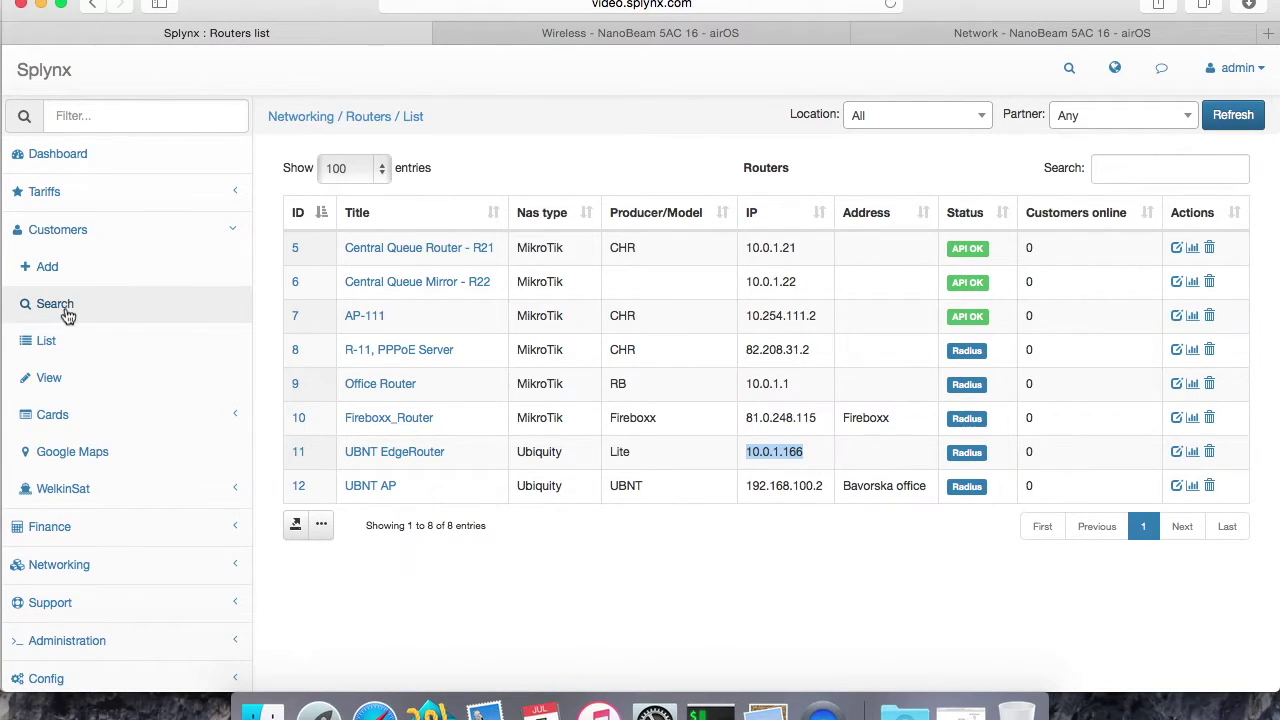
Step: Refresh the Online customers list, showing the test customer at 10.5.50.4 via UBNT EdgeRouter
left_click(60, 304)
left_click(50, 341)
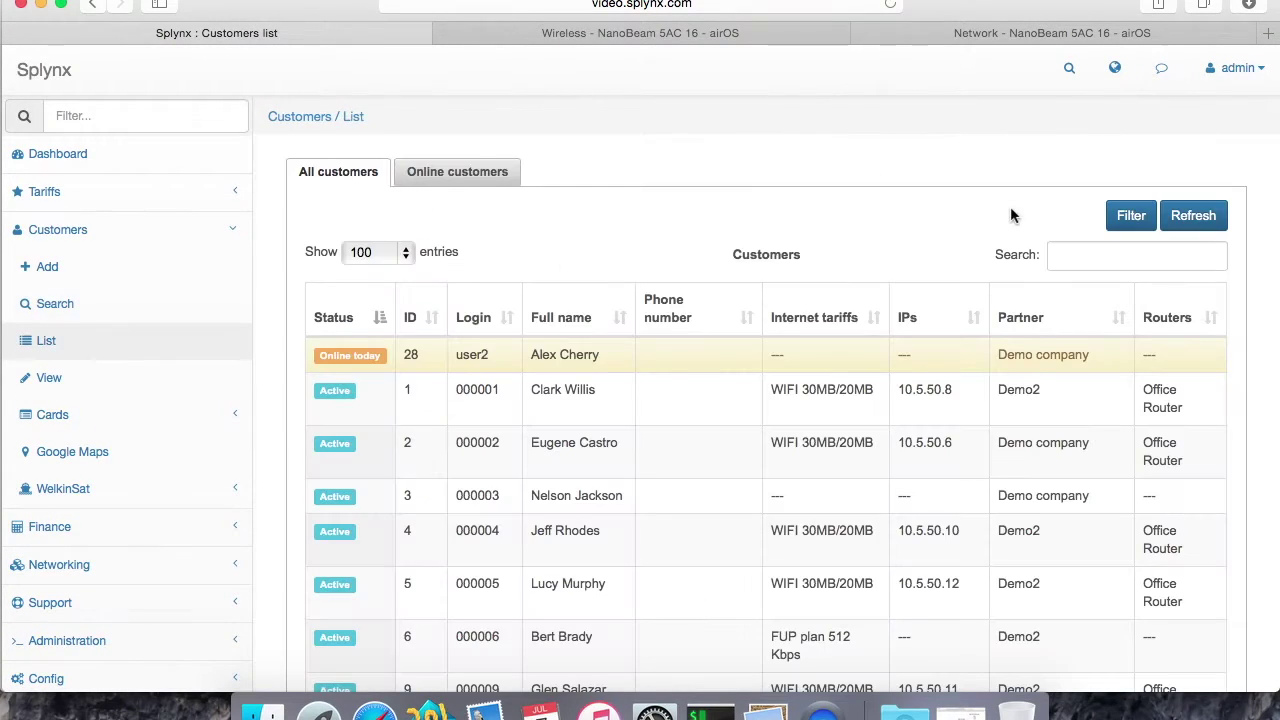
left_click(1193, 215)
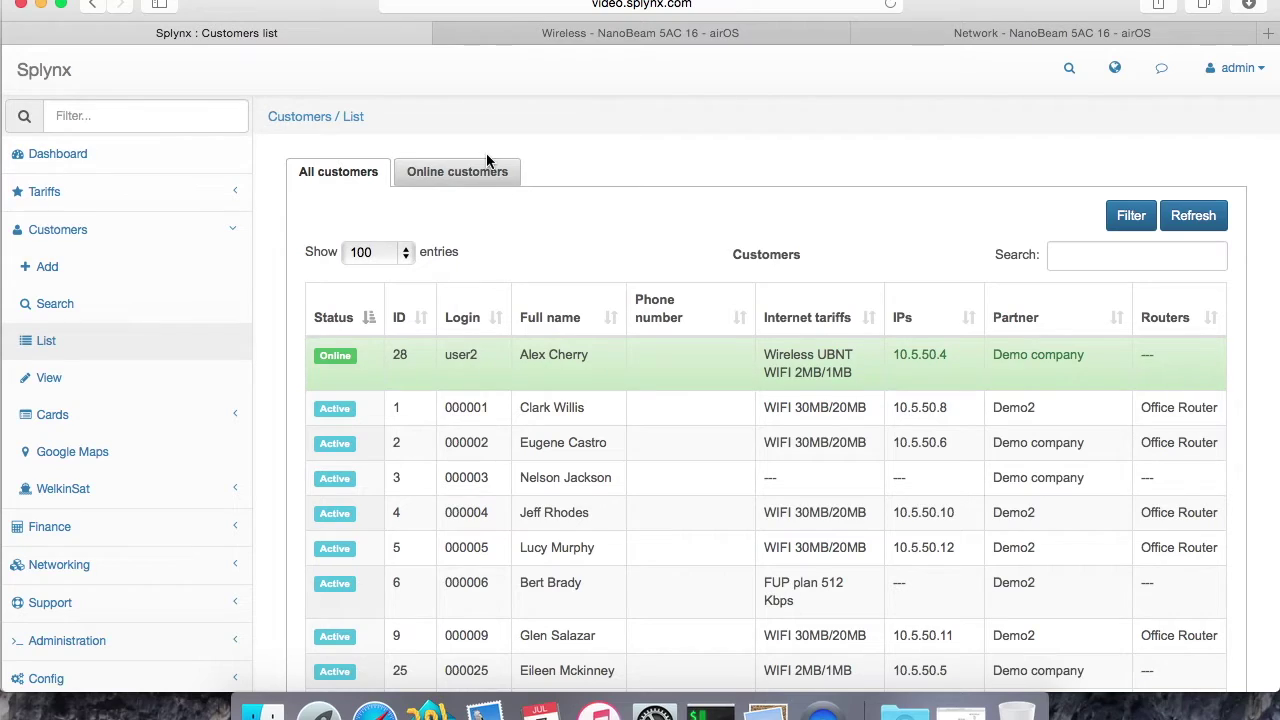
left_click(488, 168)
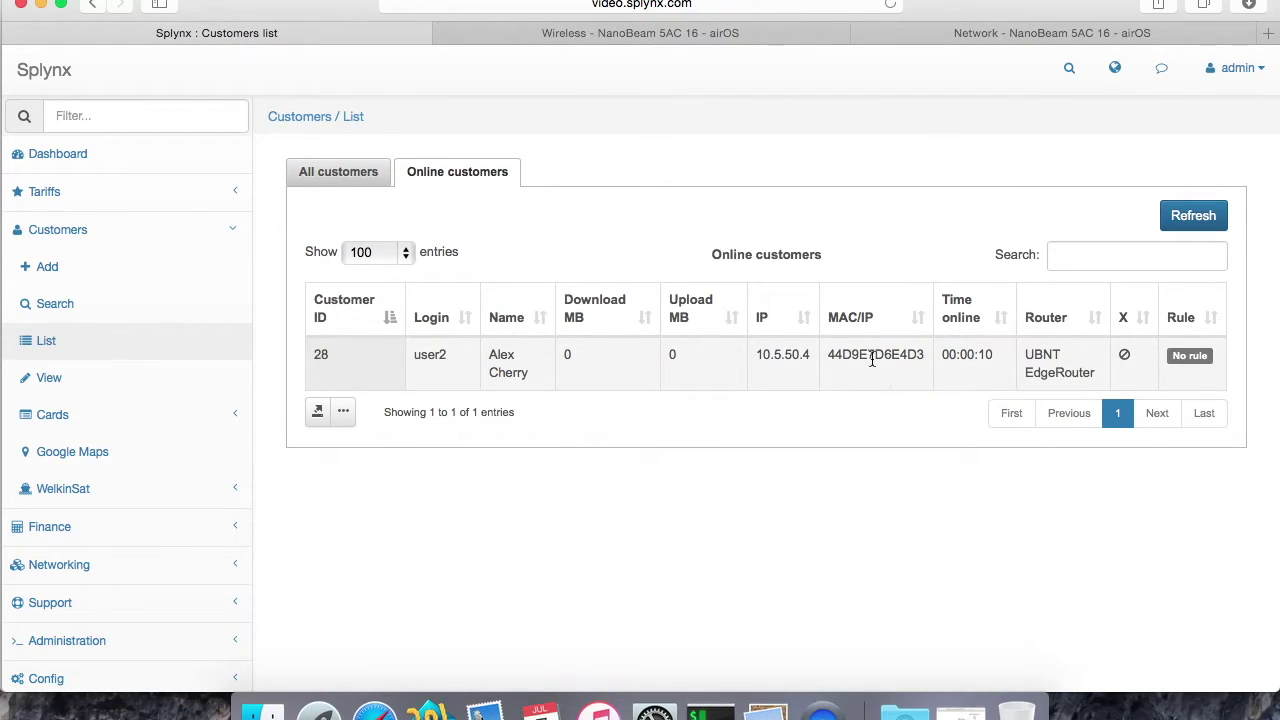
left_click_drag(814, 354, 752, 355)
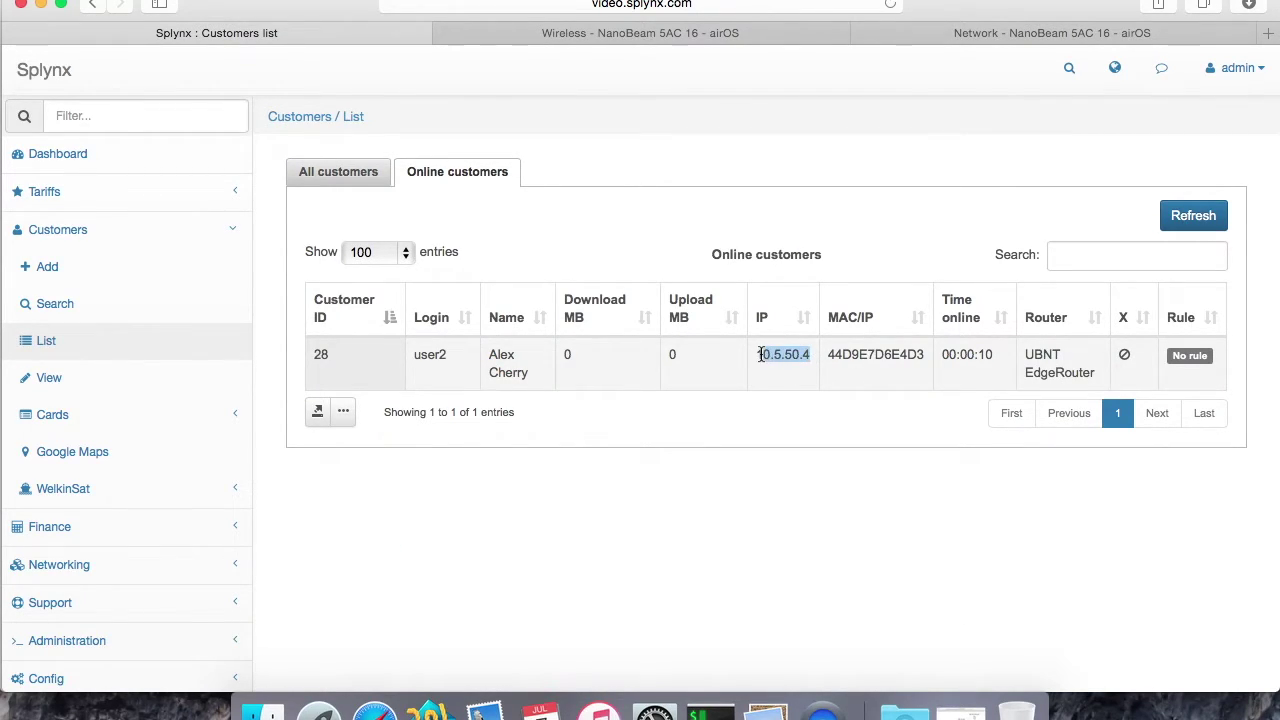
left_click(810, 353)
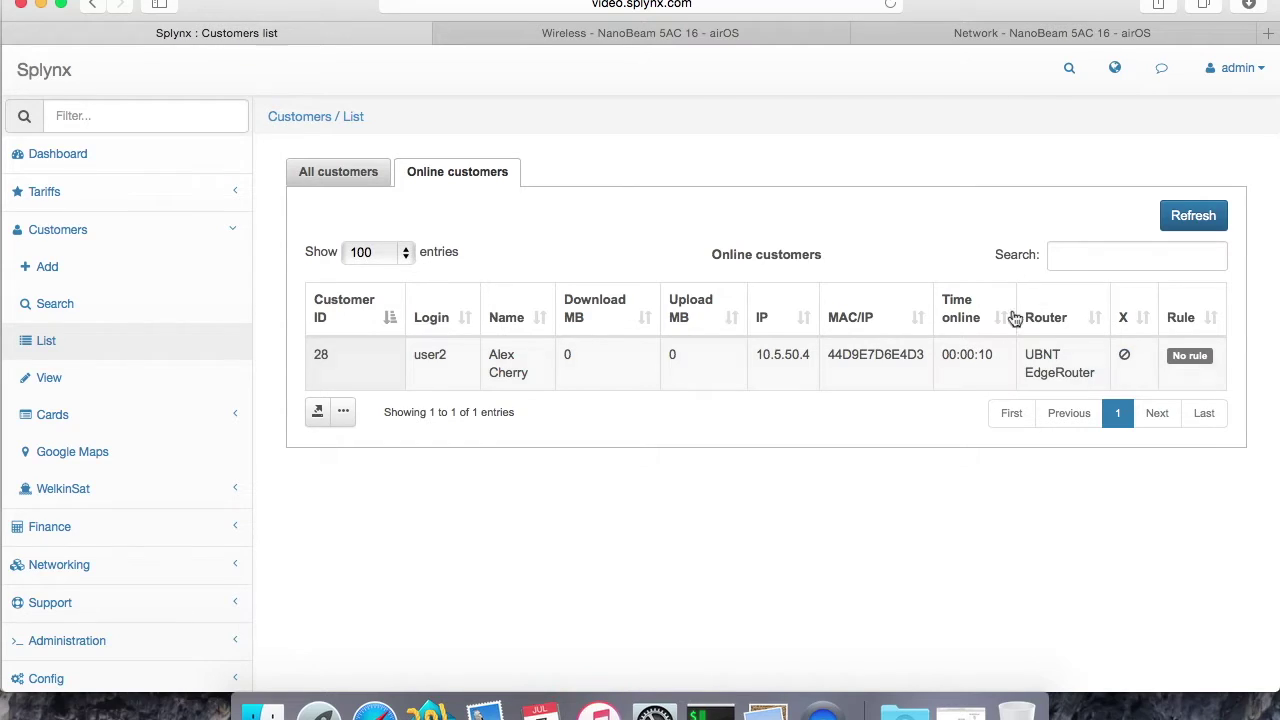
left_click(1185, 215)
Step: Rerun tail on the router's disconnect log, then disconnect the online customer in Splynx
left_click(710, 712)
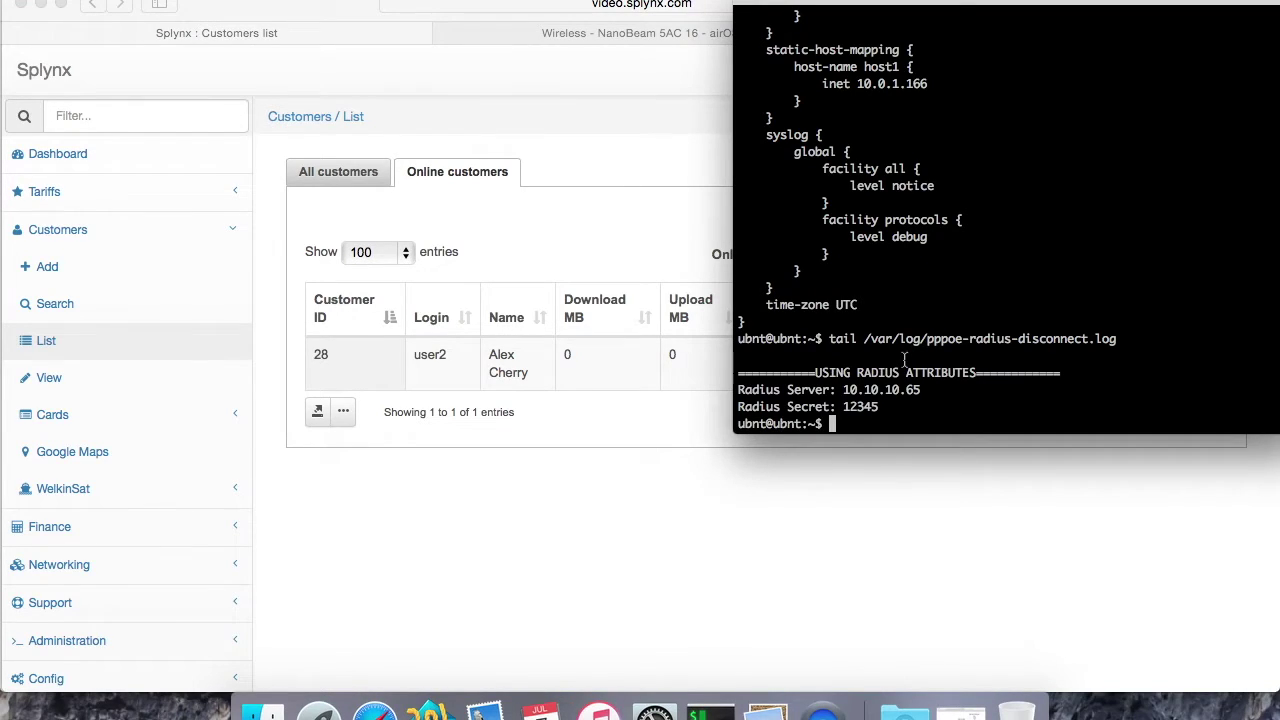
key("Up")
key("Return")
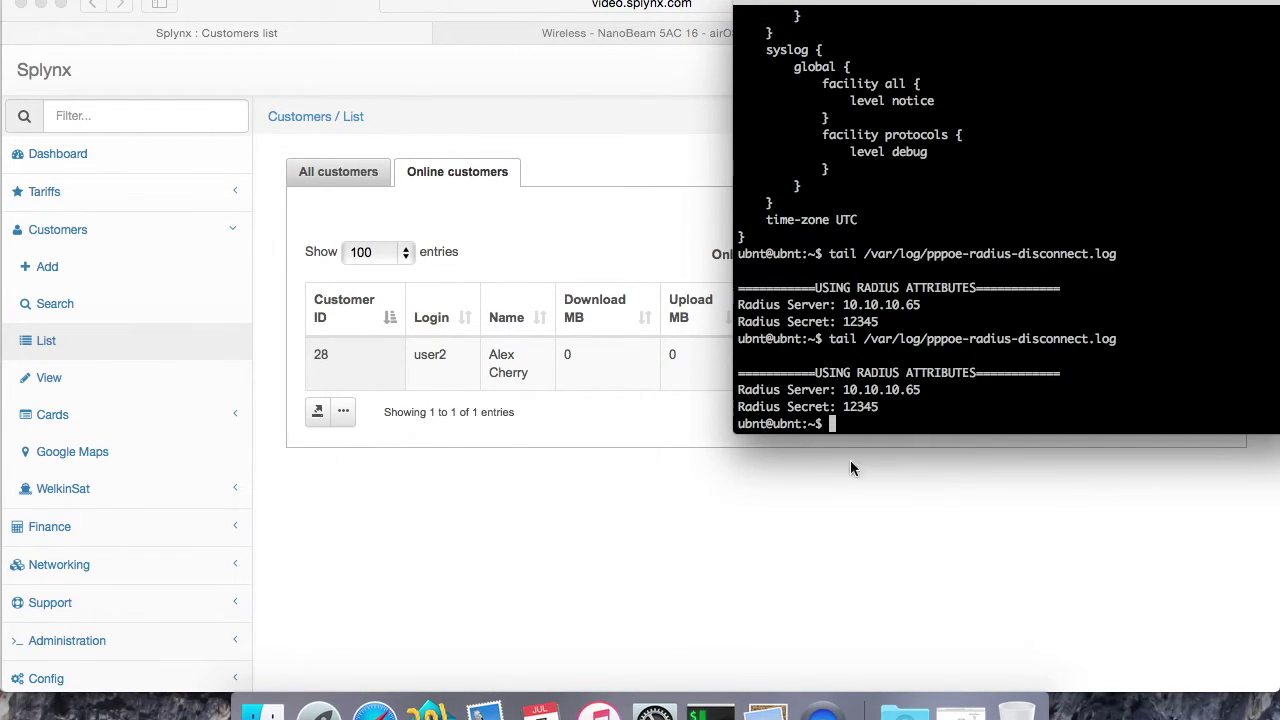
left_click(833, 499)
left_click(1124, 356)
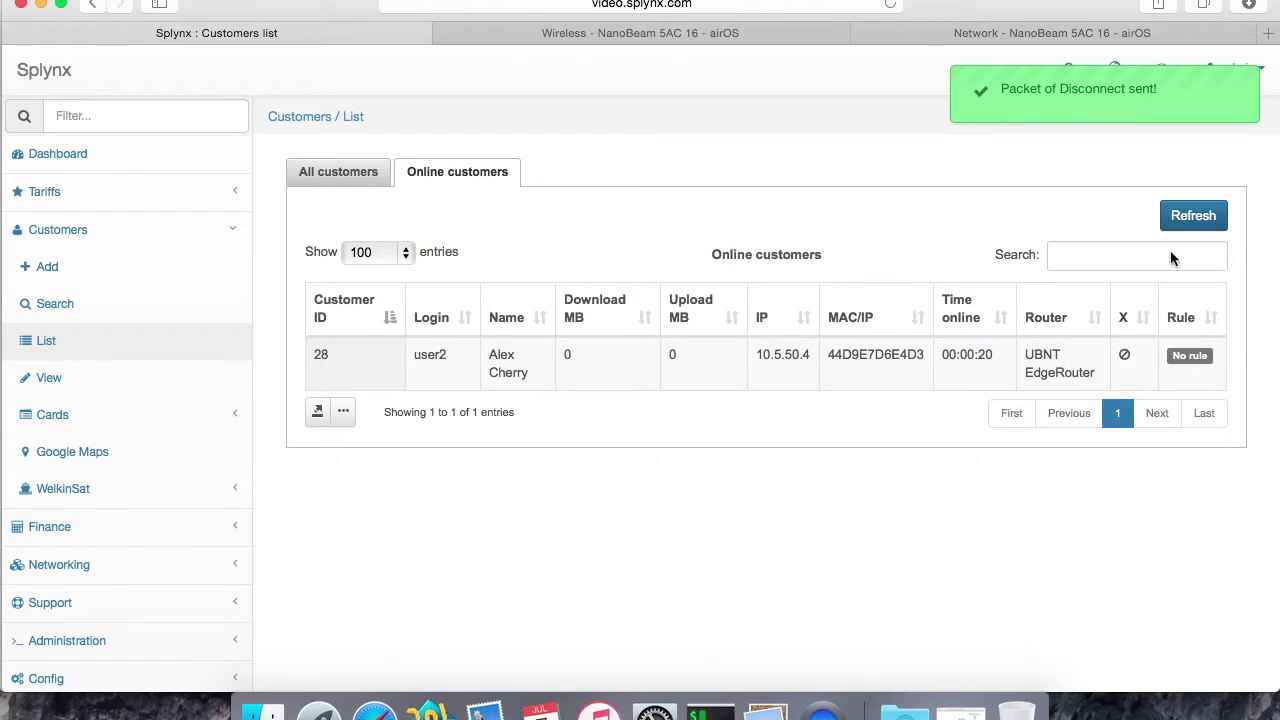
left_click(1192, 216)
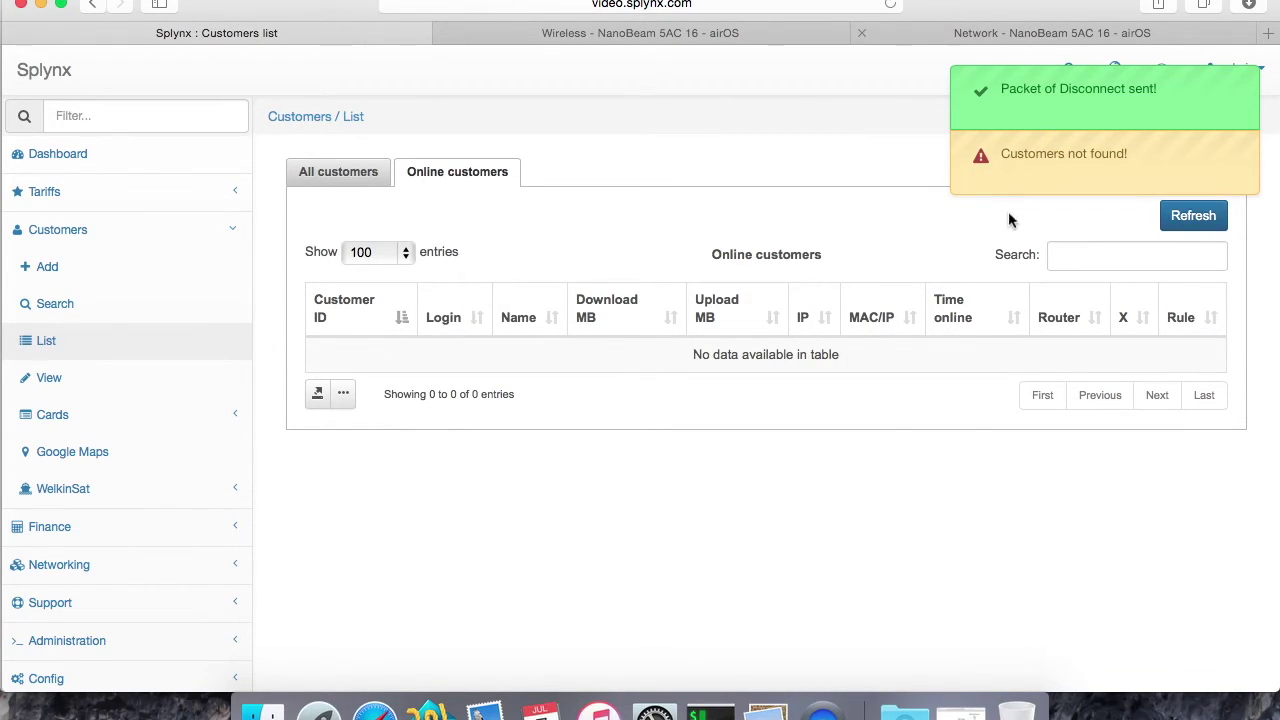
Step: Confirm the completed Disconnect-Request in the log and the customer reconnected, online 00:00:04
left_click(710, 712)
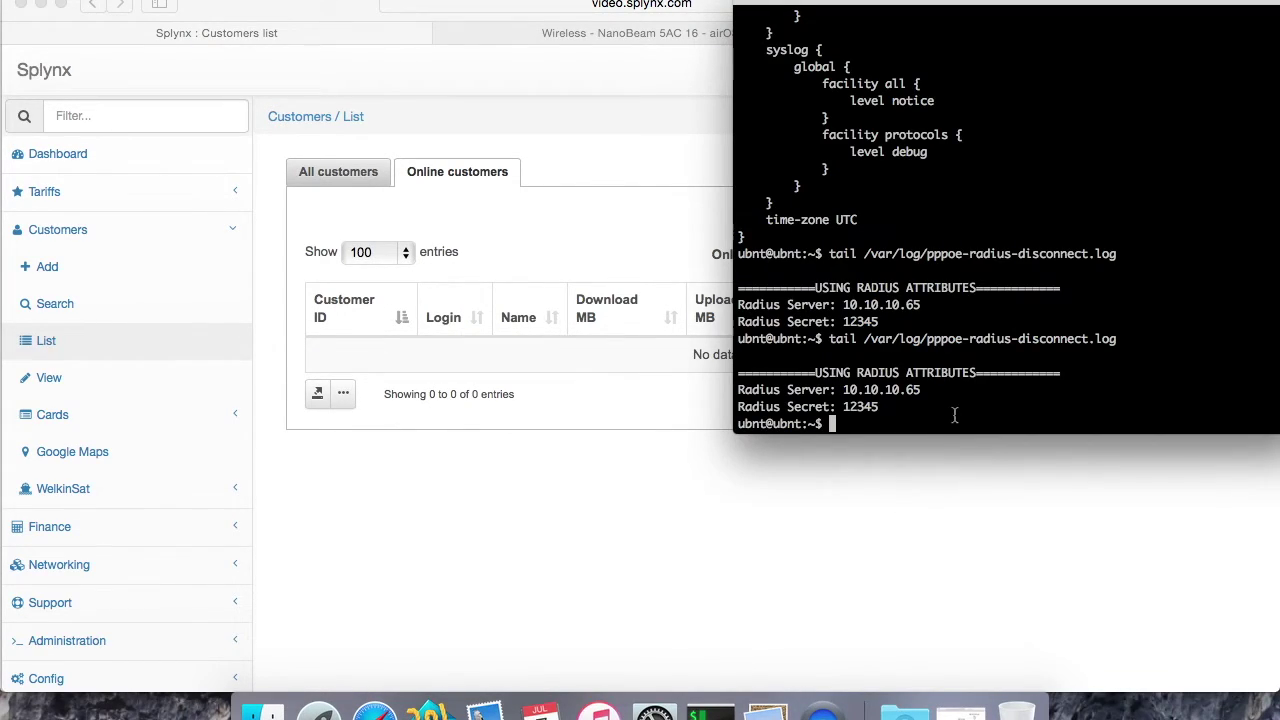
key("Up")
key("Return")
left_click_drag(990, 387, 735, 302)
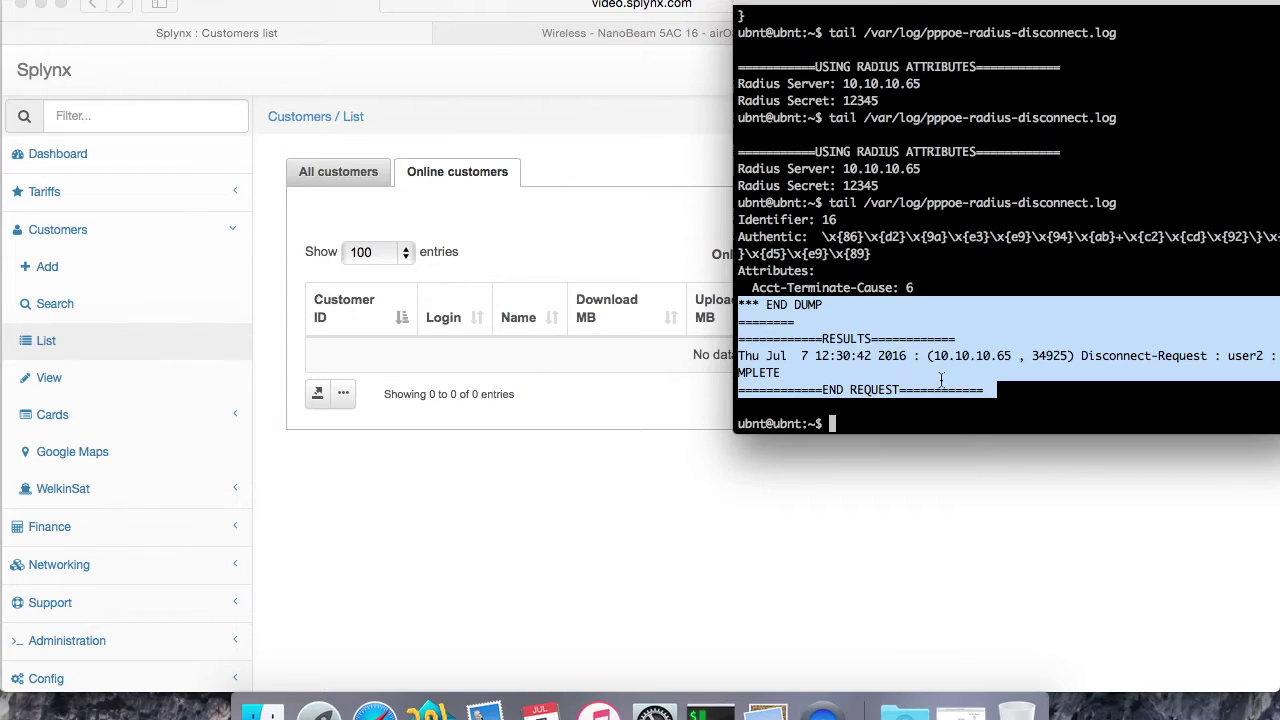
left_click(978, 357)
left_click(625, 460)
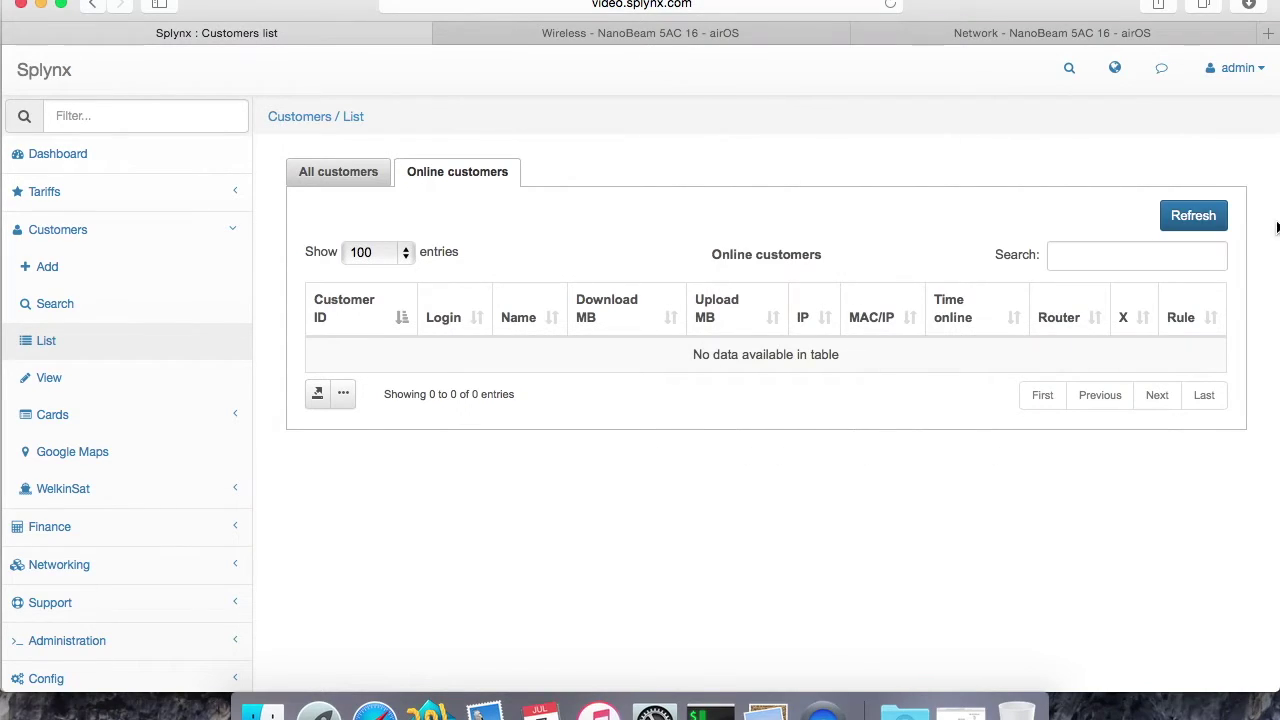
left_click(1190, 218)
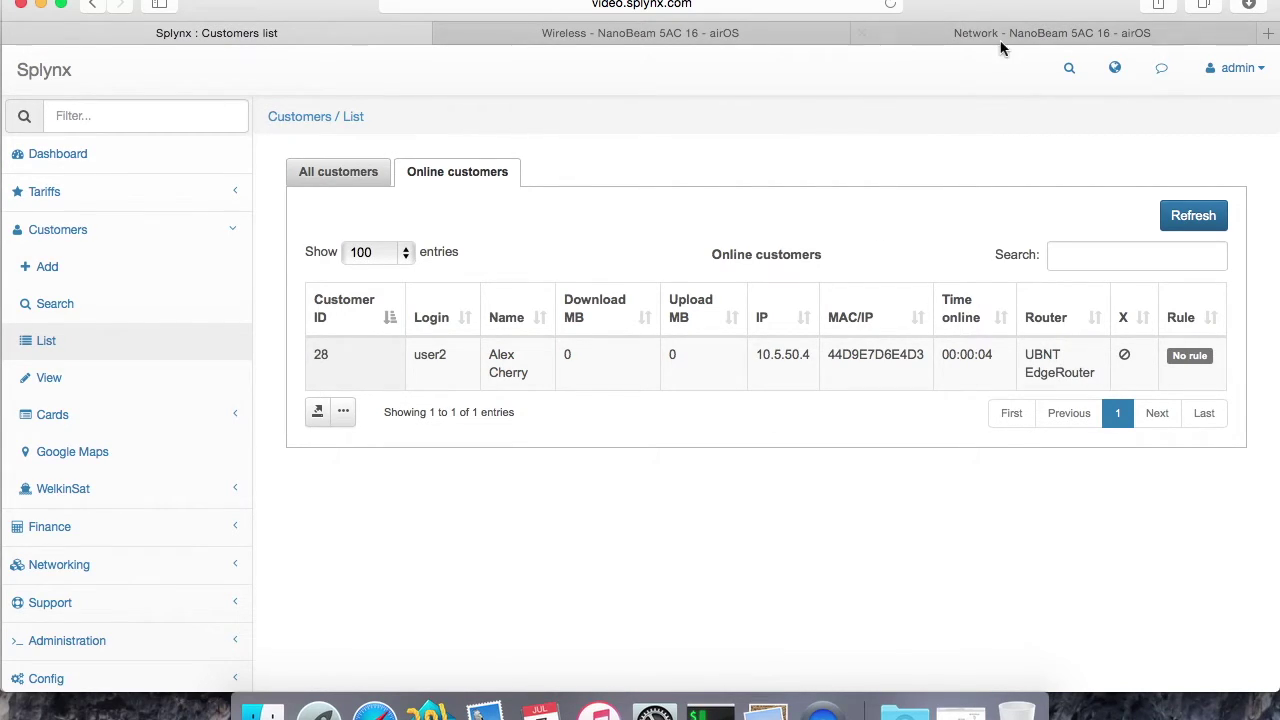
Step: List active PPPoE server sessions on the router and enlarge the terminal window
left_click(710, 712)
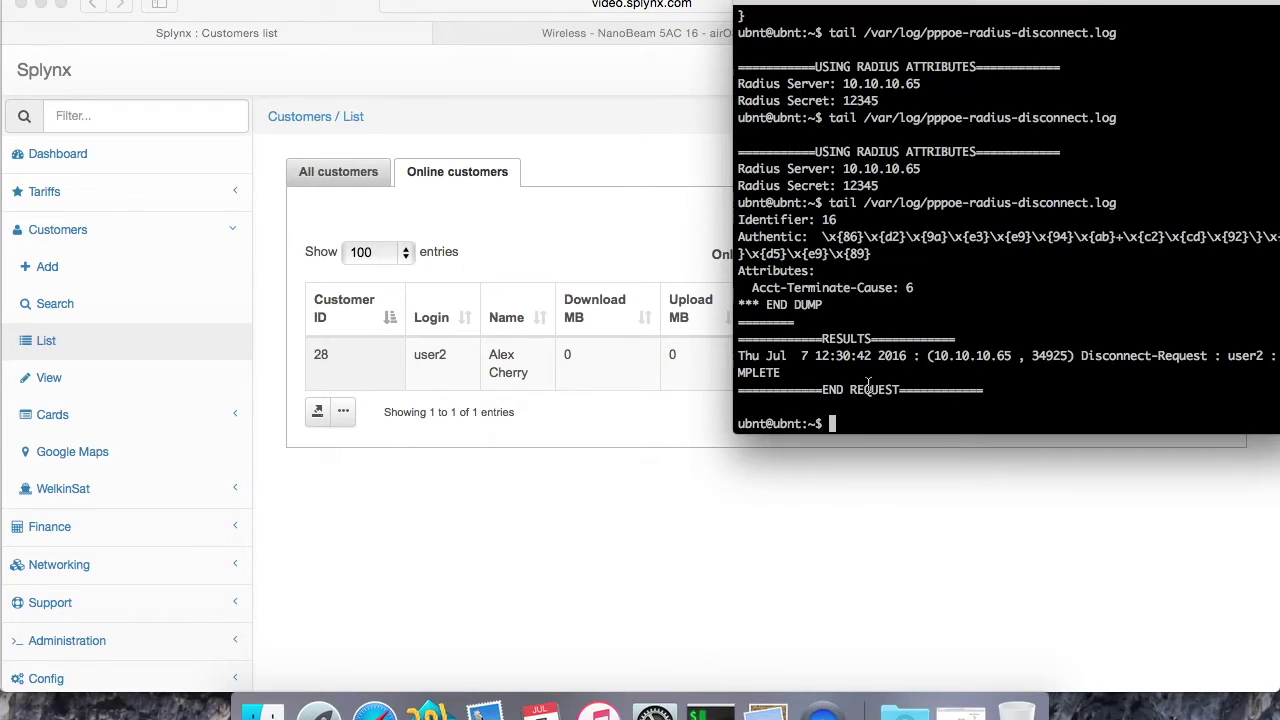
type("show pppoe-s")
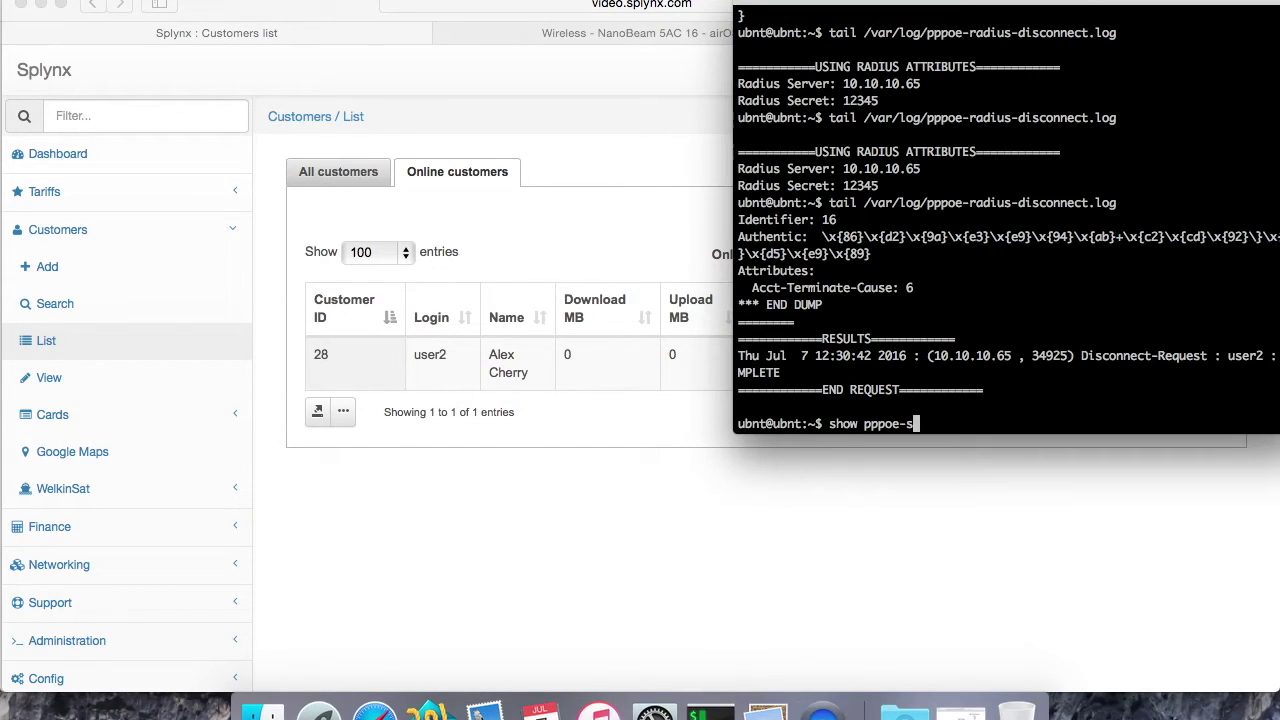
type("etrrver")
key("Return")
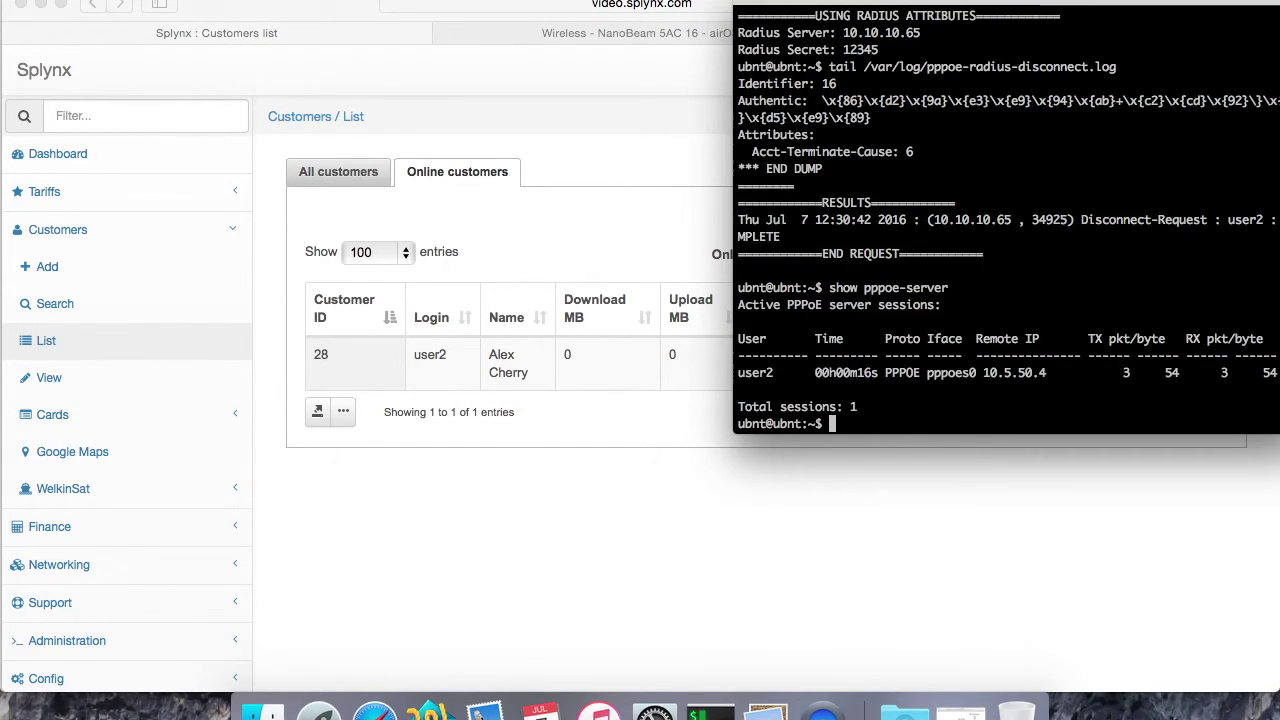
left_click_drag(912, 8, 798, 8)
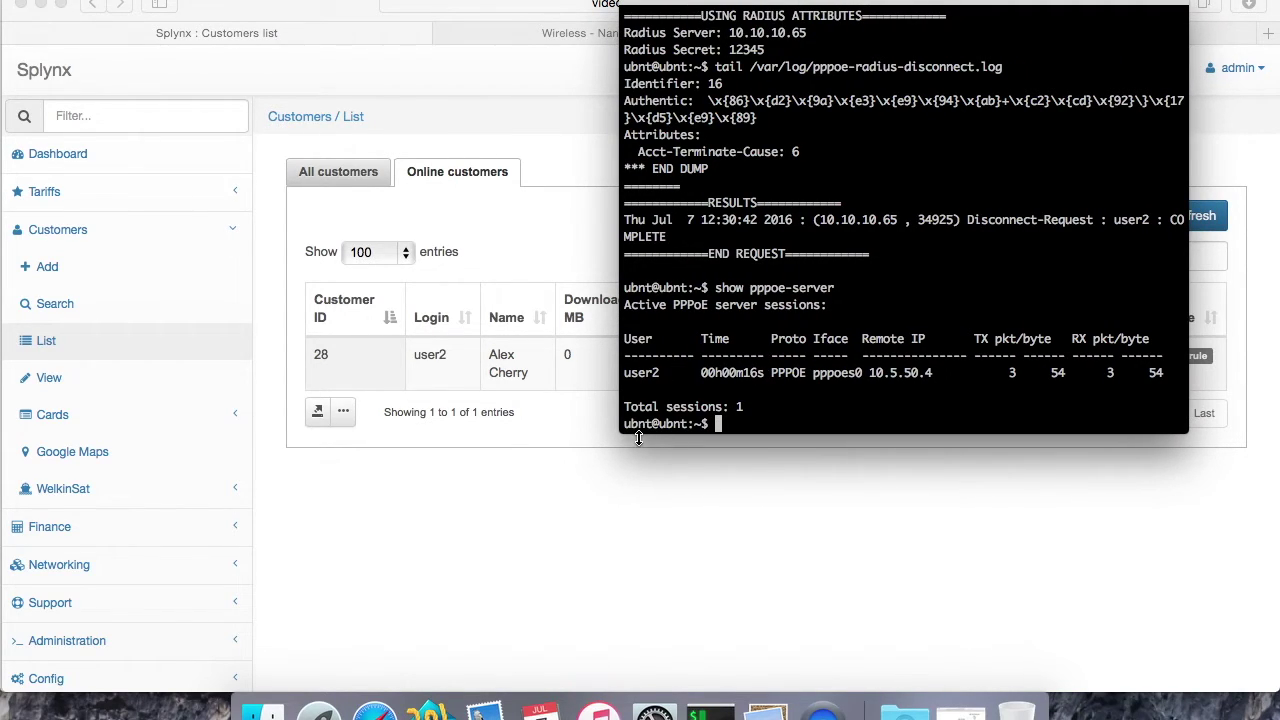
left_click_drag(627, 428, 494, 485)
left_click_drag(893, 2, 956, 2)
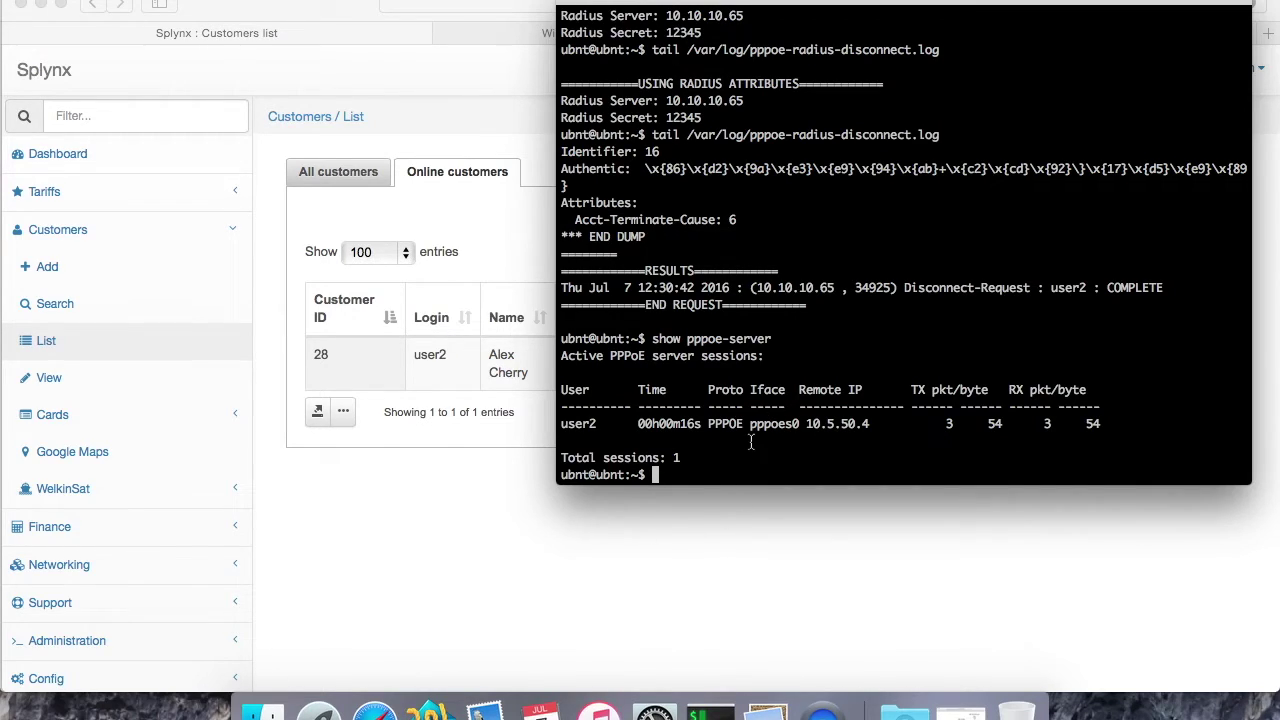
Step: Run bwm-ng to check the pppoes0 interface rates, then quit it
type("bwm-ng")
key("Return")
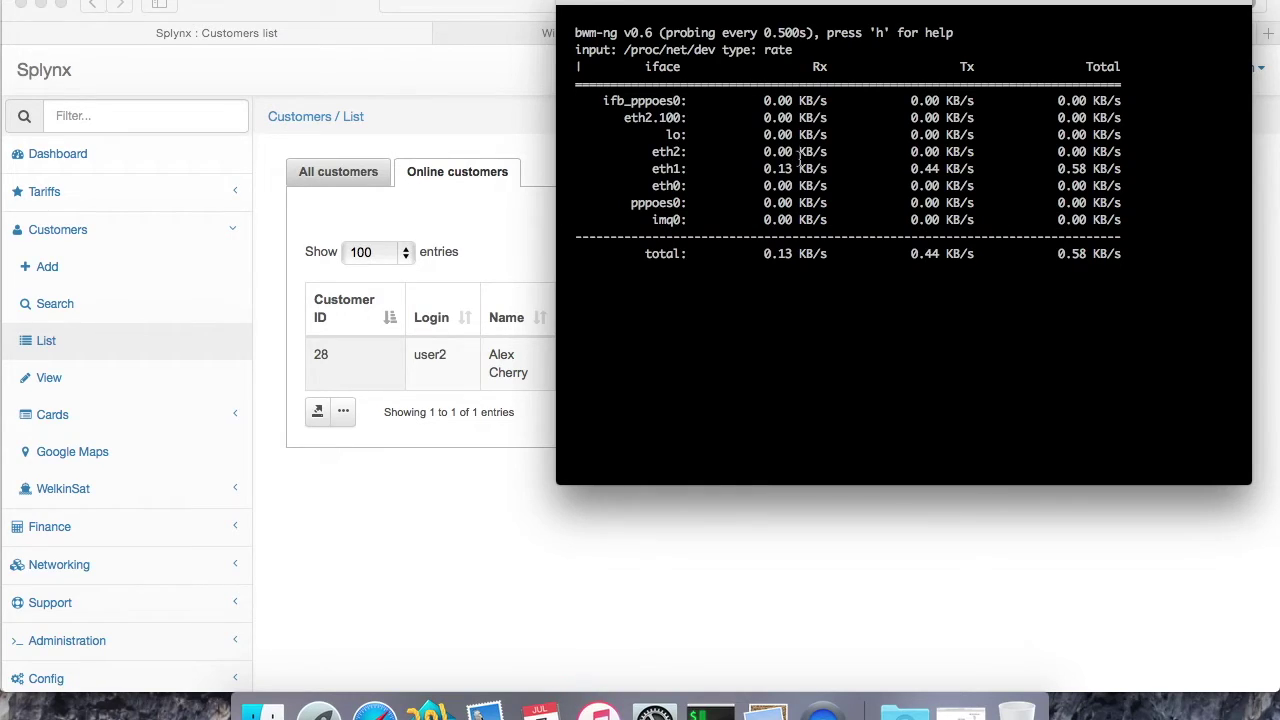
left_click_drag(668, 219, 658, 203)
triple_click(658, 203)
key("q")
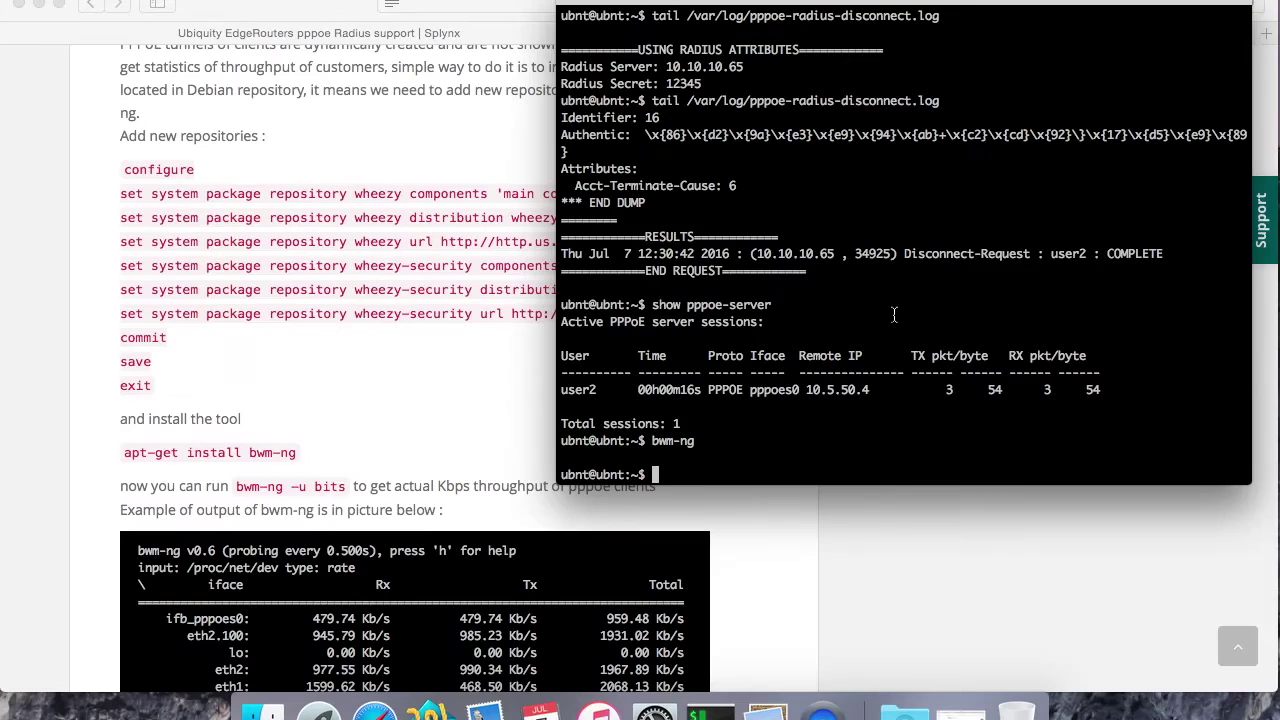
Step: Run bwm-ng -u bits to view rates in bits, quit, and hide the terminal
key("Up")
type("-u bits")
key("Return")
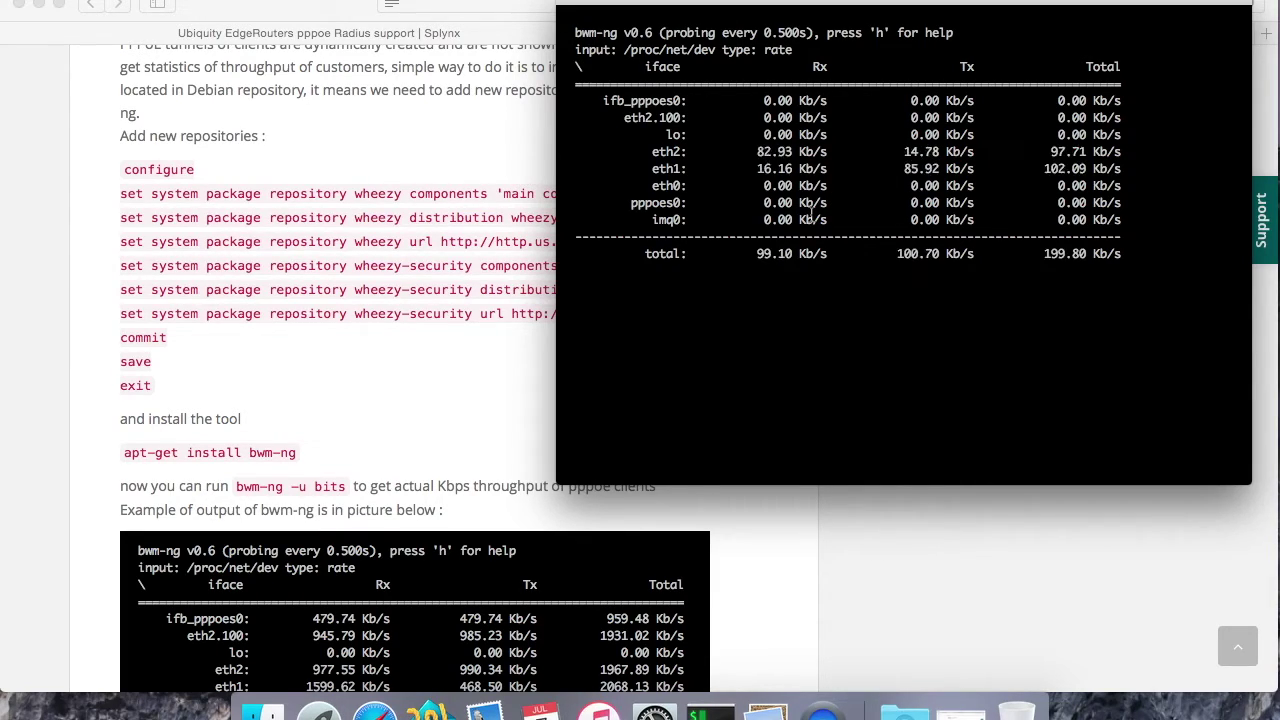
key("q")
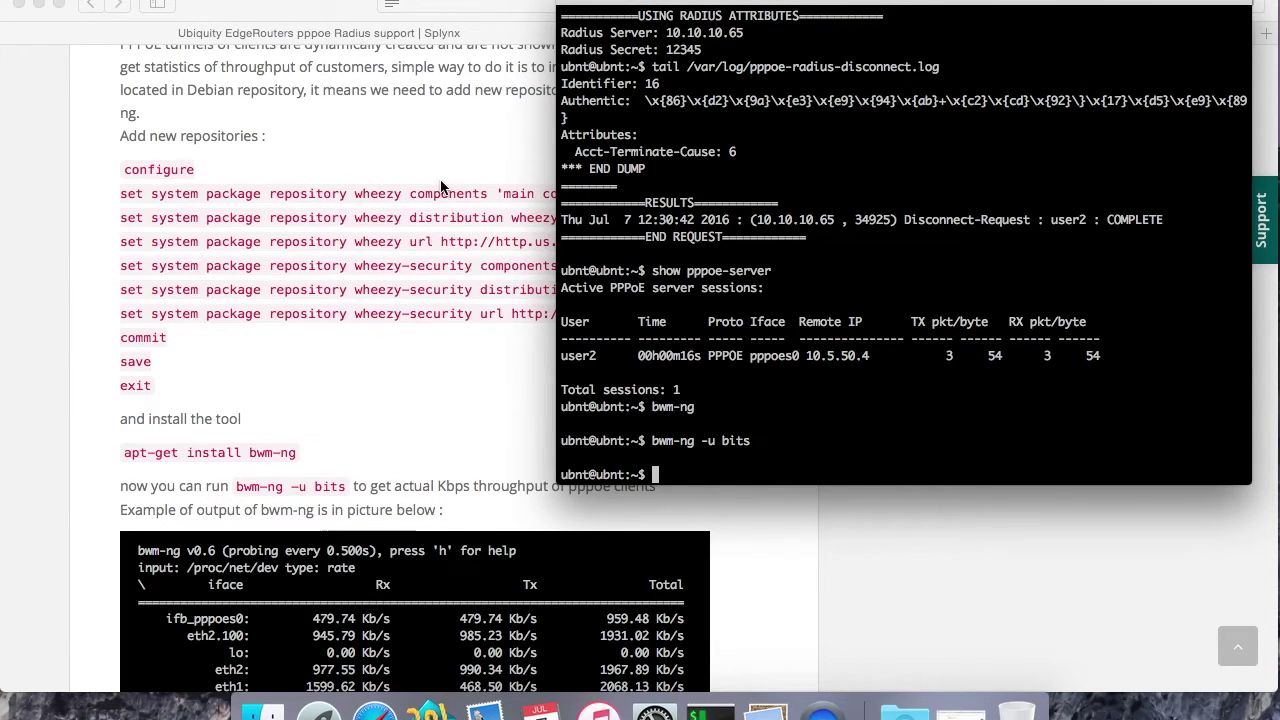
key("super+Tab")
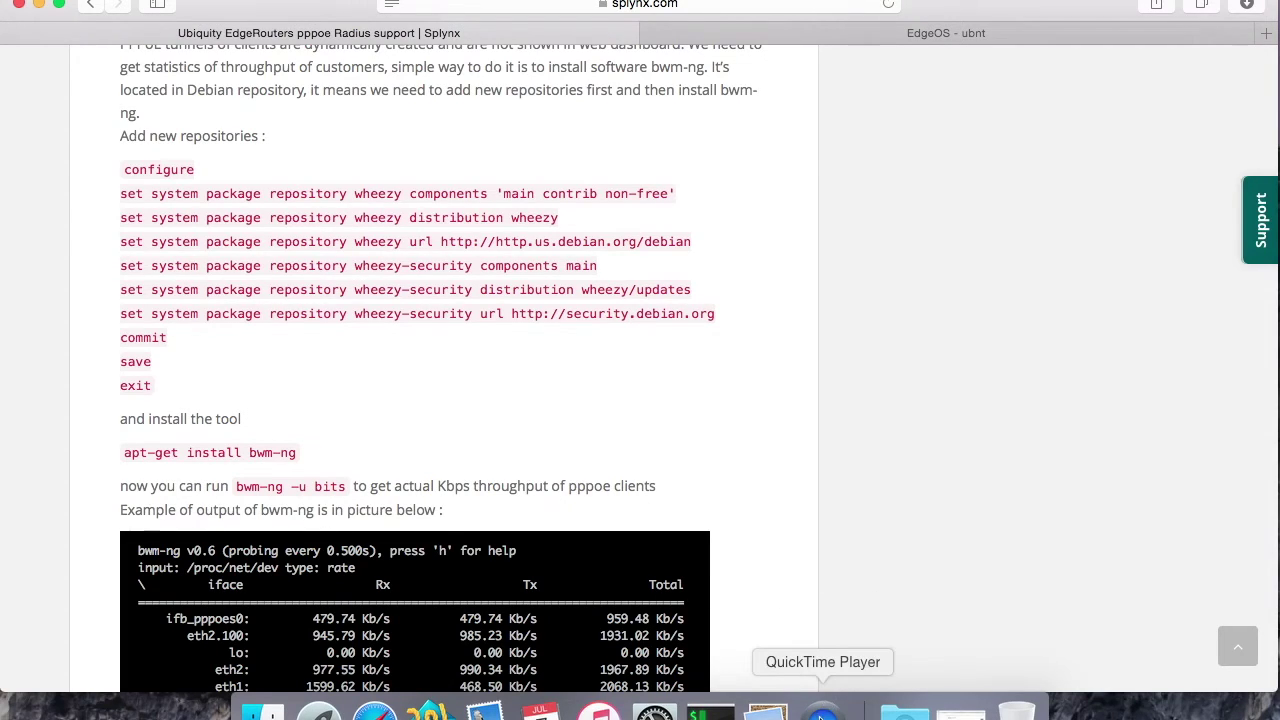
Step: Open Administration > Logs > Files and scroll to the radius coa, debug and short logs
left_click(822, 714)
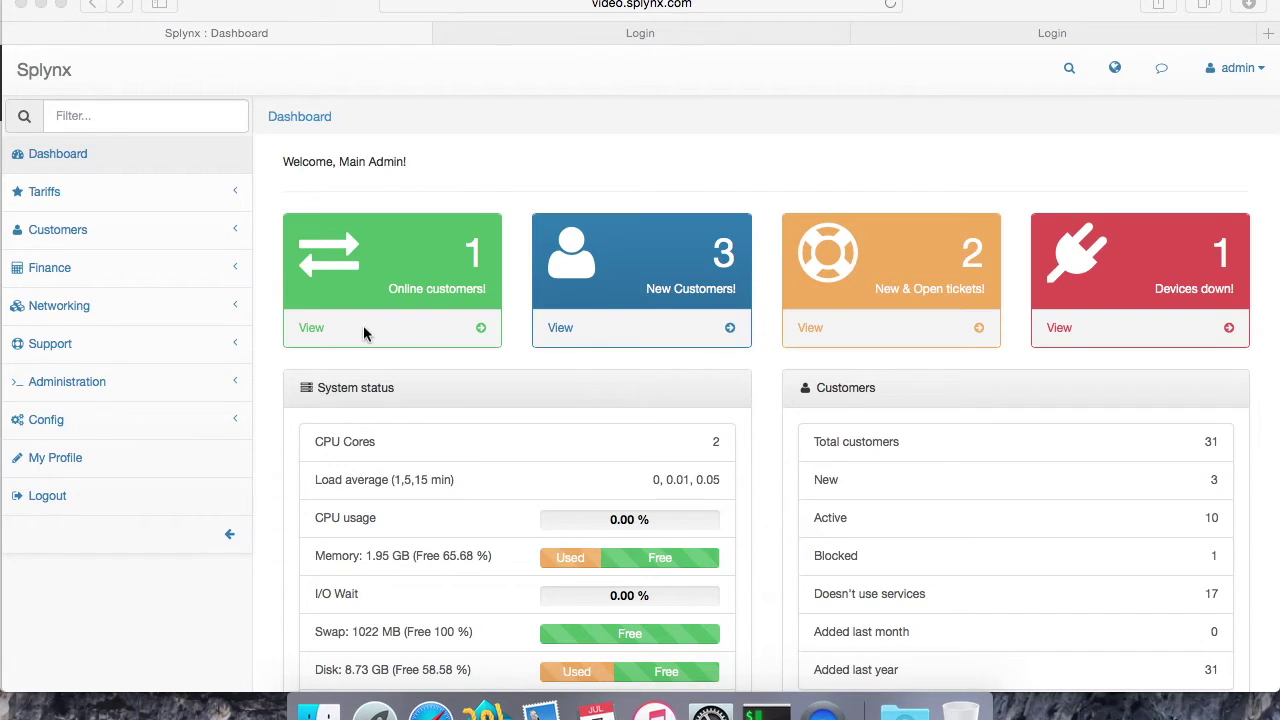
left_click(70, 385)
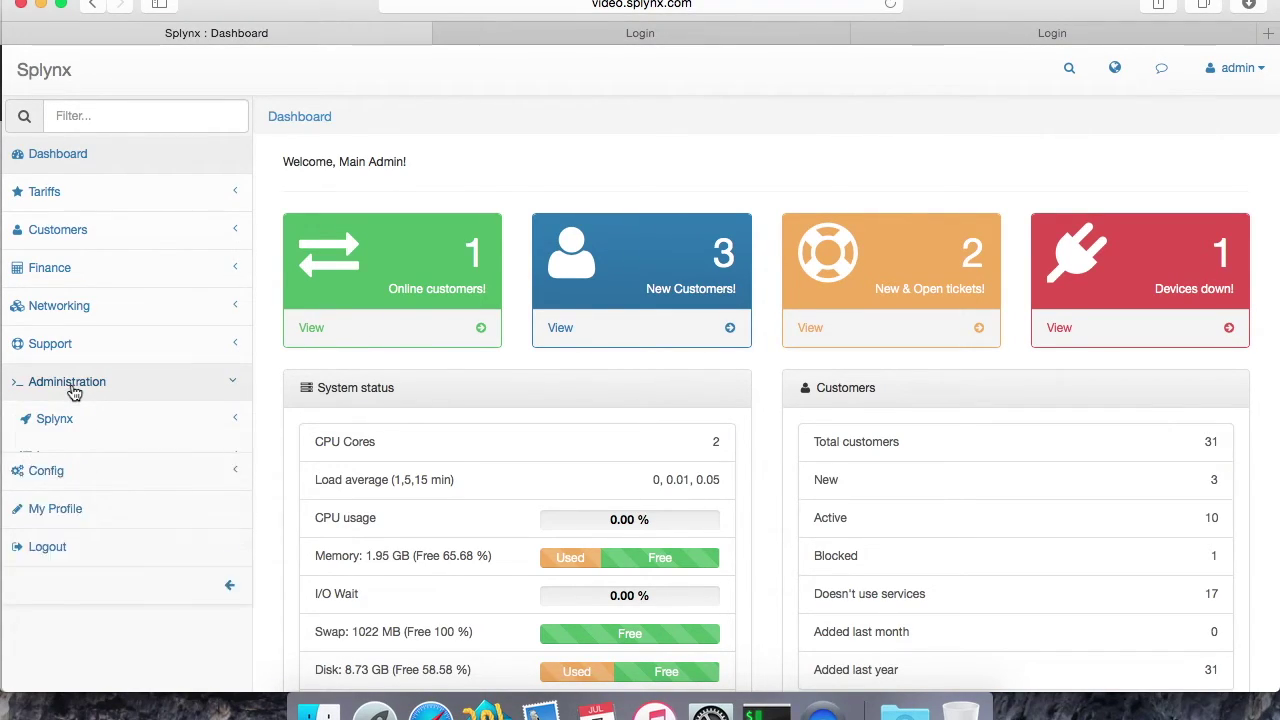
left_click(66, 455)
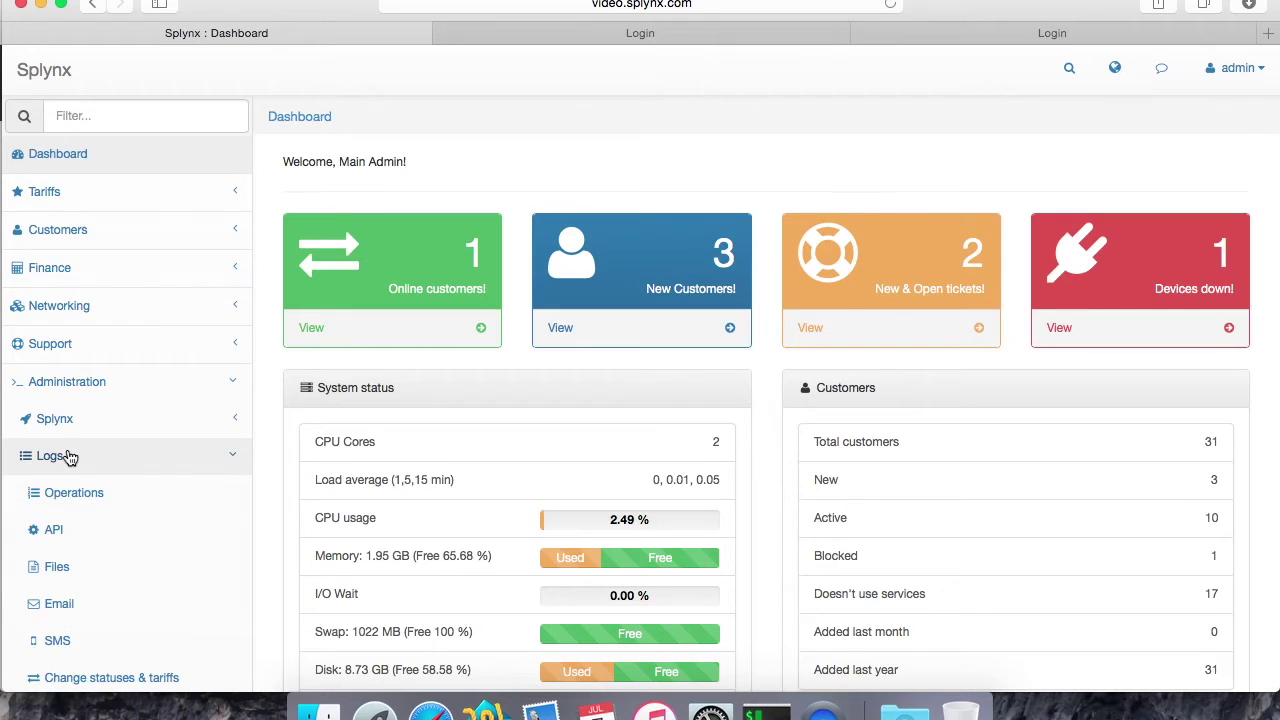
left_click(36, 568)
scroll(582, 560, "down", 3)
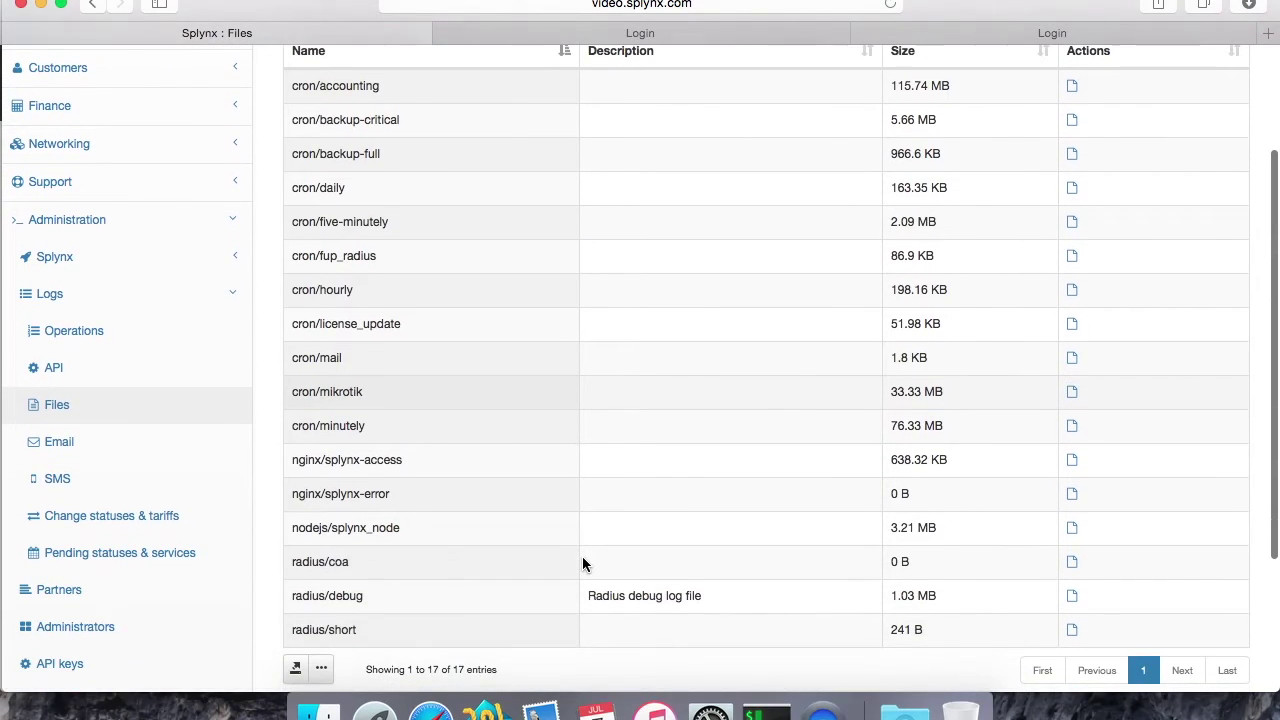
left_click_drag(299, 593, 471, 629)
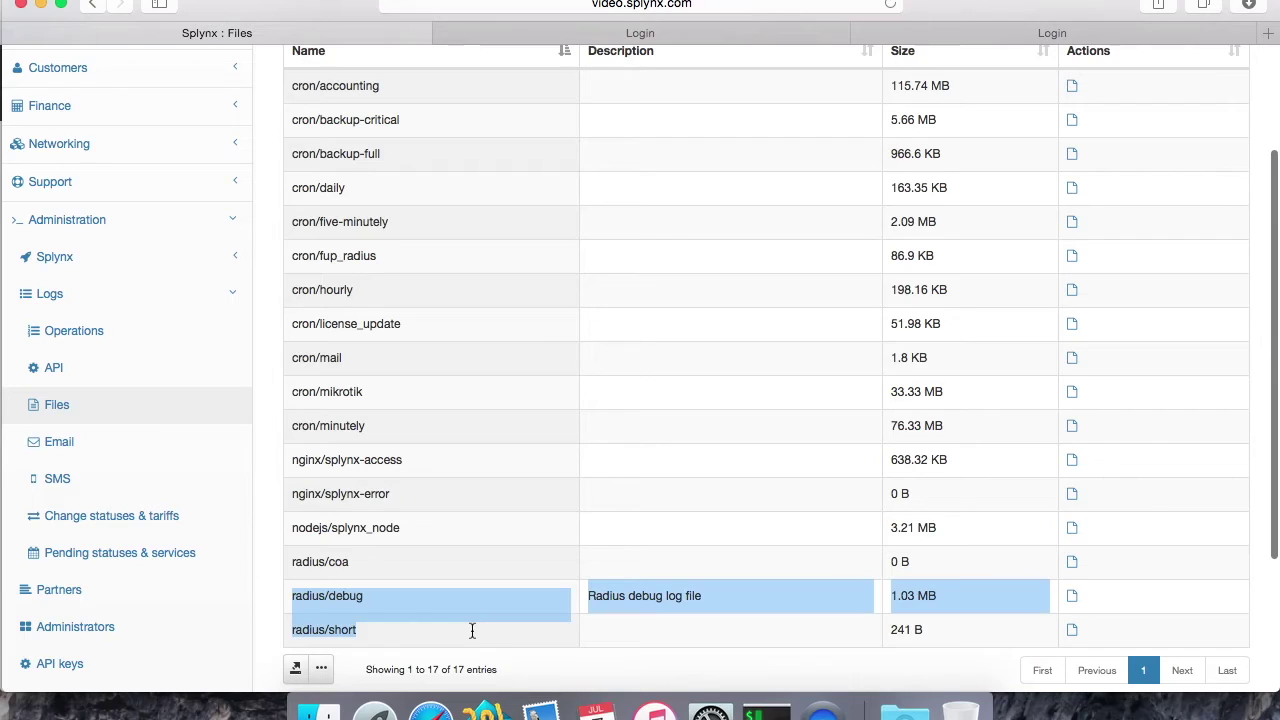
left_click(438, 634)
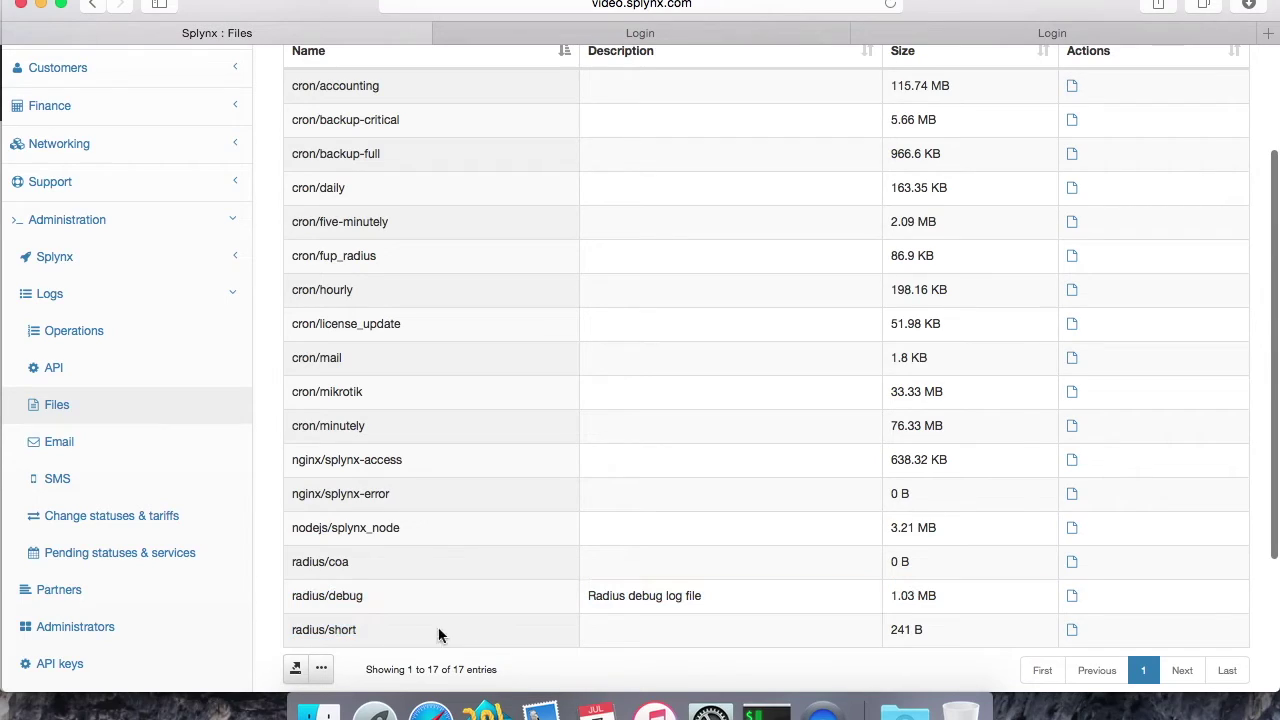
left_click(1070, 630)
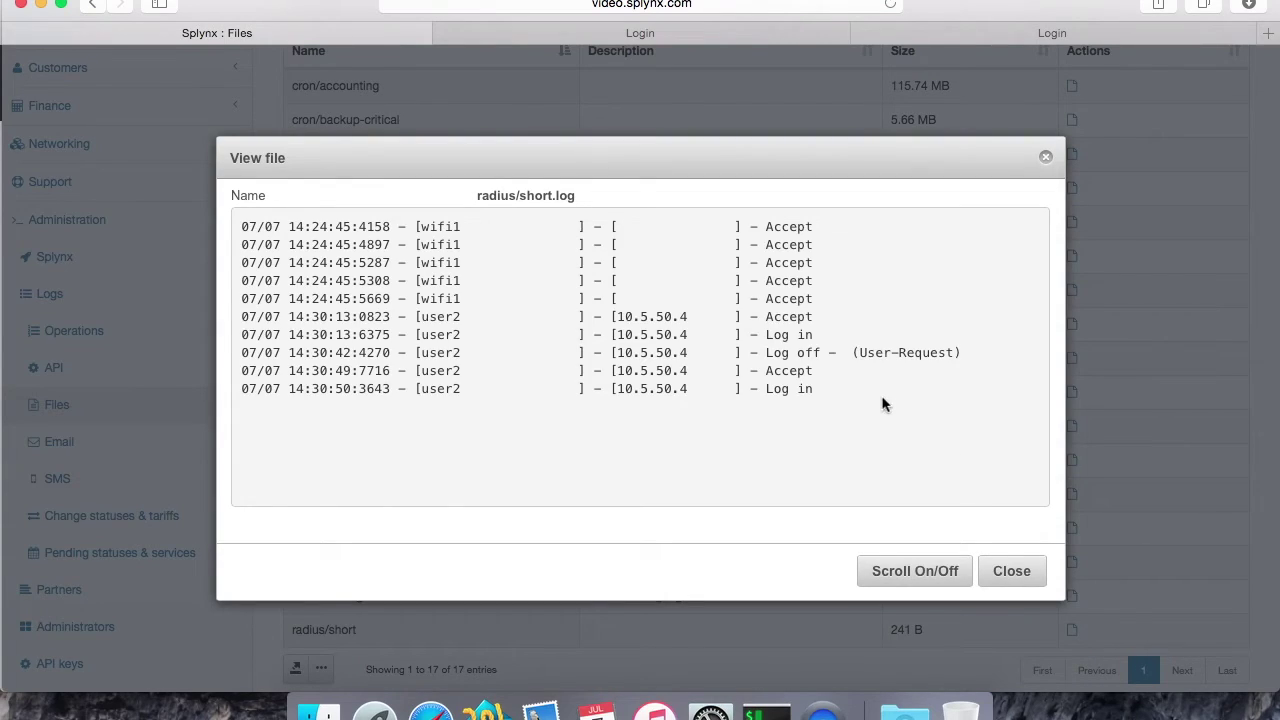
left_click_drag(245, 220, 848, 314)
left_click(800, 318)
left_click_drag(430, 316, 508, 320)
left_click(508, 320)
left_click_drag(777, 388, 580, 380)
left_click(586, 382)
left_click(1012, 572)
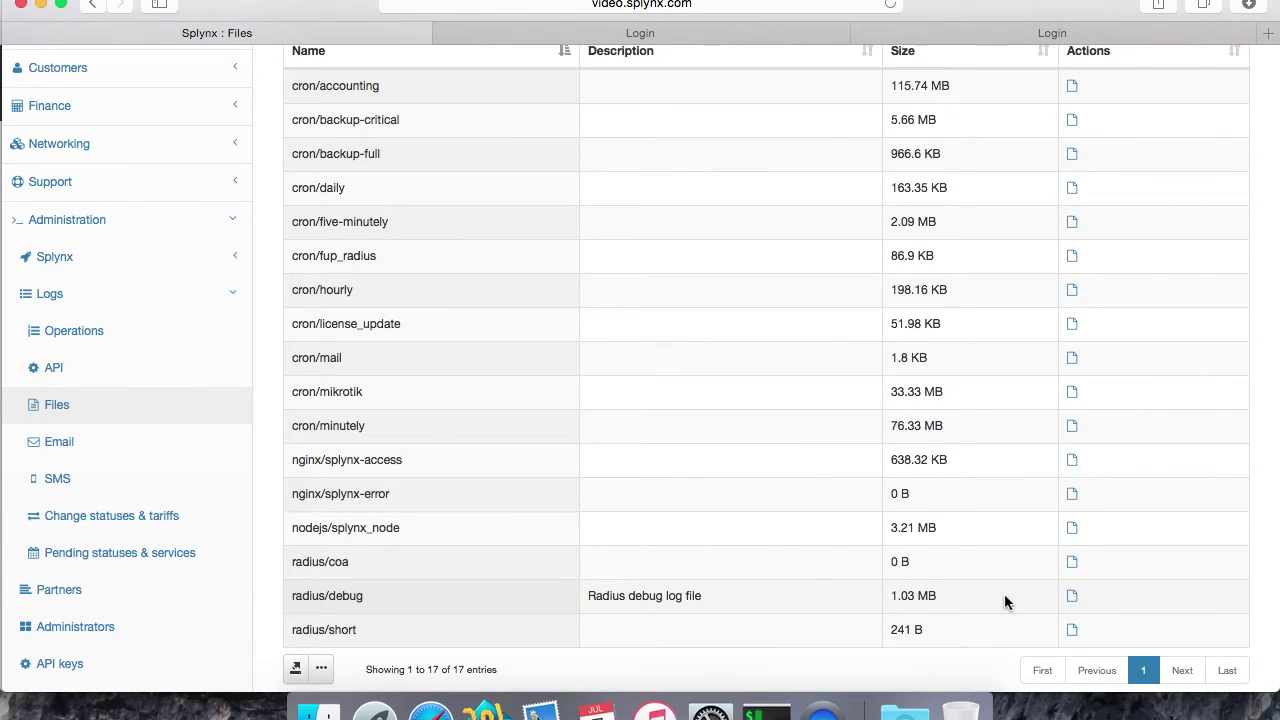
left_click(1072, 596)
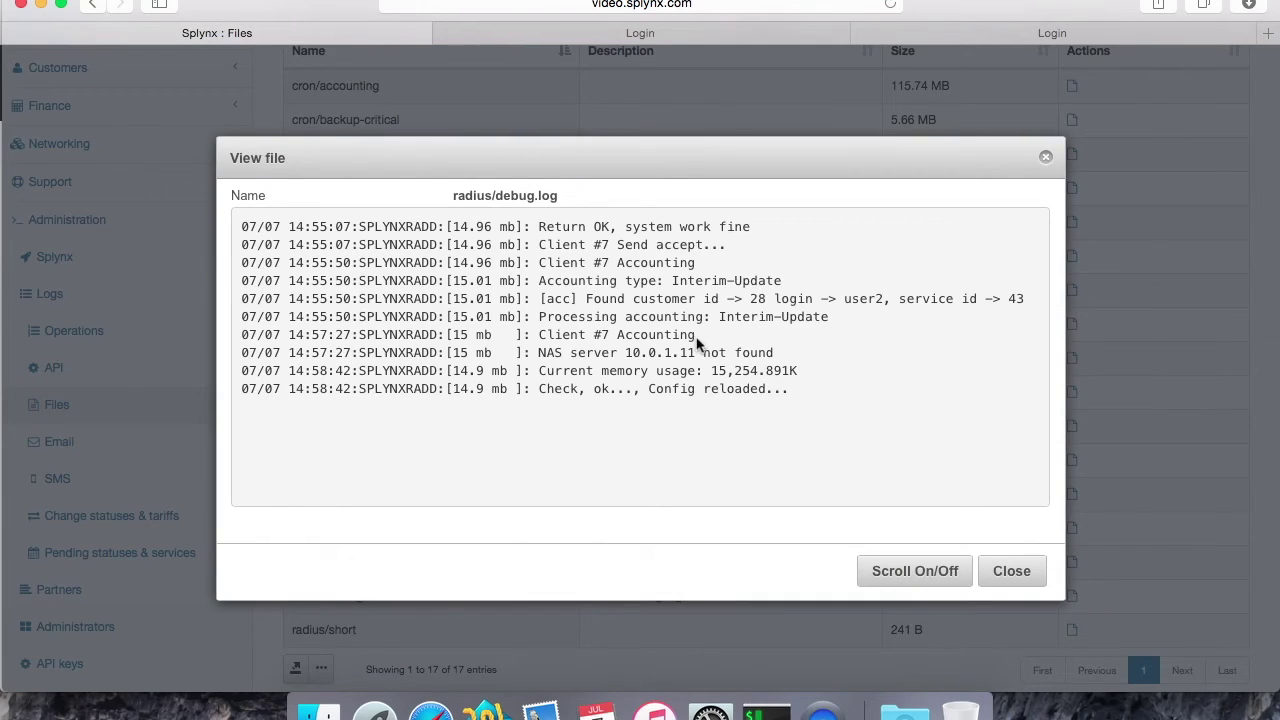
scroll(610, 266, "up", 1)
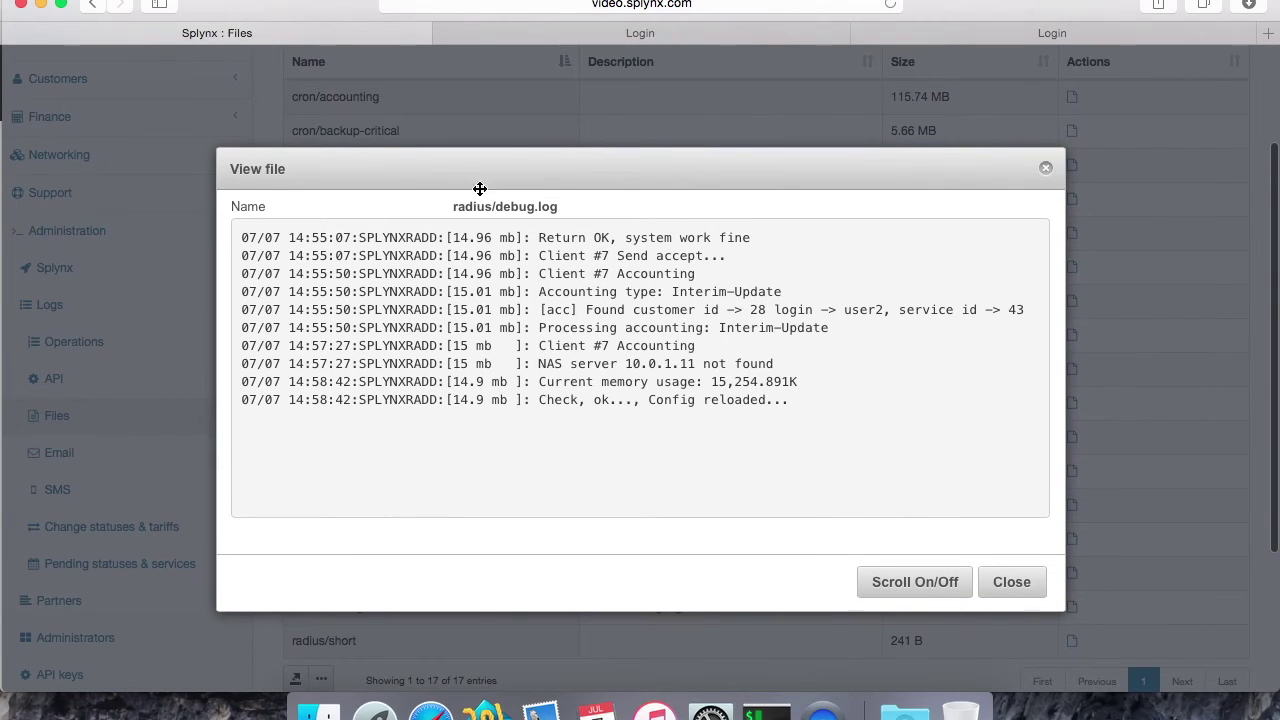
left_click(1014, 588)
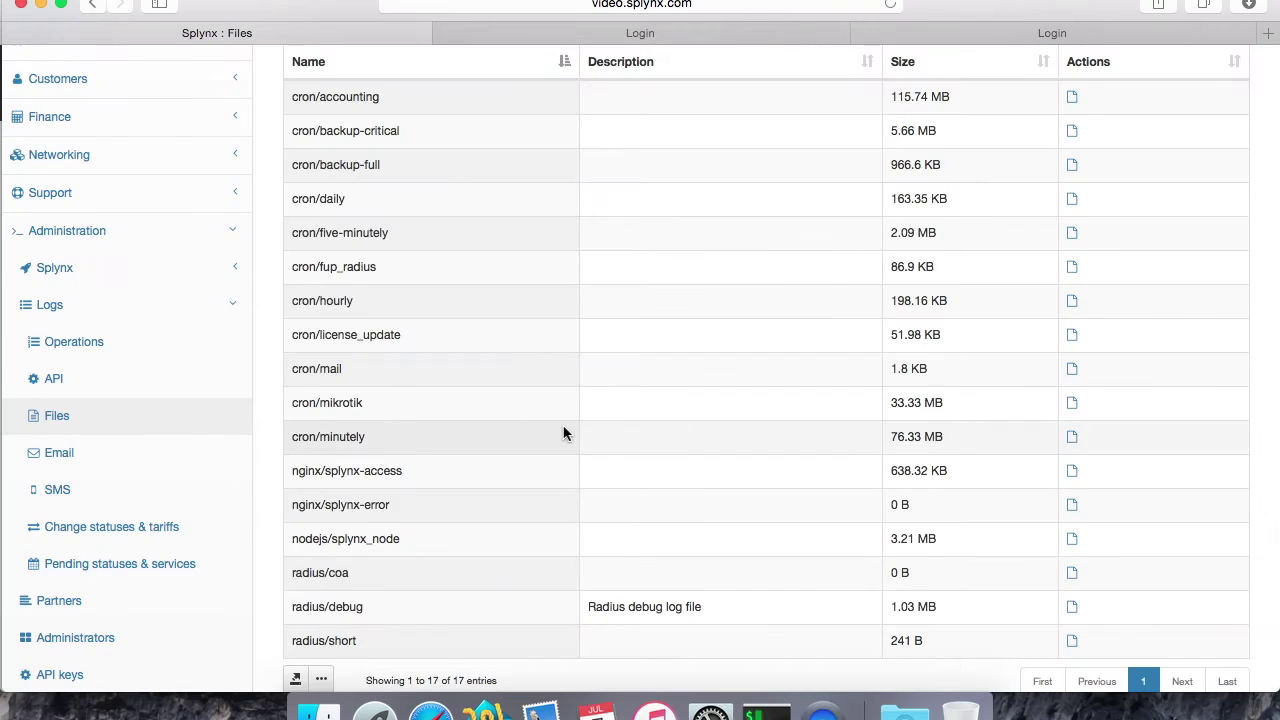
scroll(563, 433, "up", 3)
Step: Disconnect the online customer at 10.5.50.4 and refresh until it returns, online 00:00:00
left_click(162, 233)
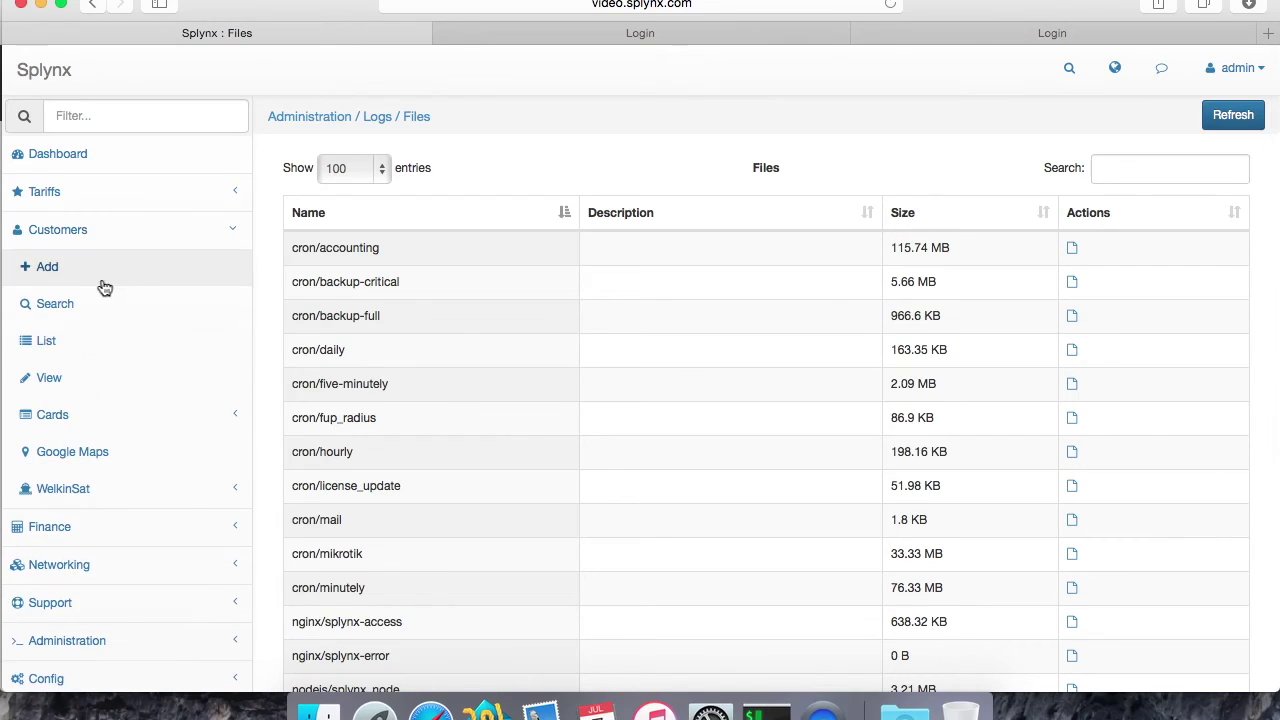
left_click(66, 345)
left_click(1193, 217)
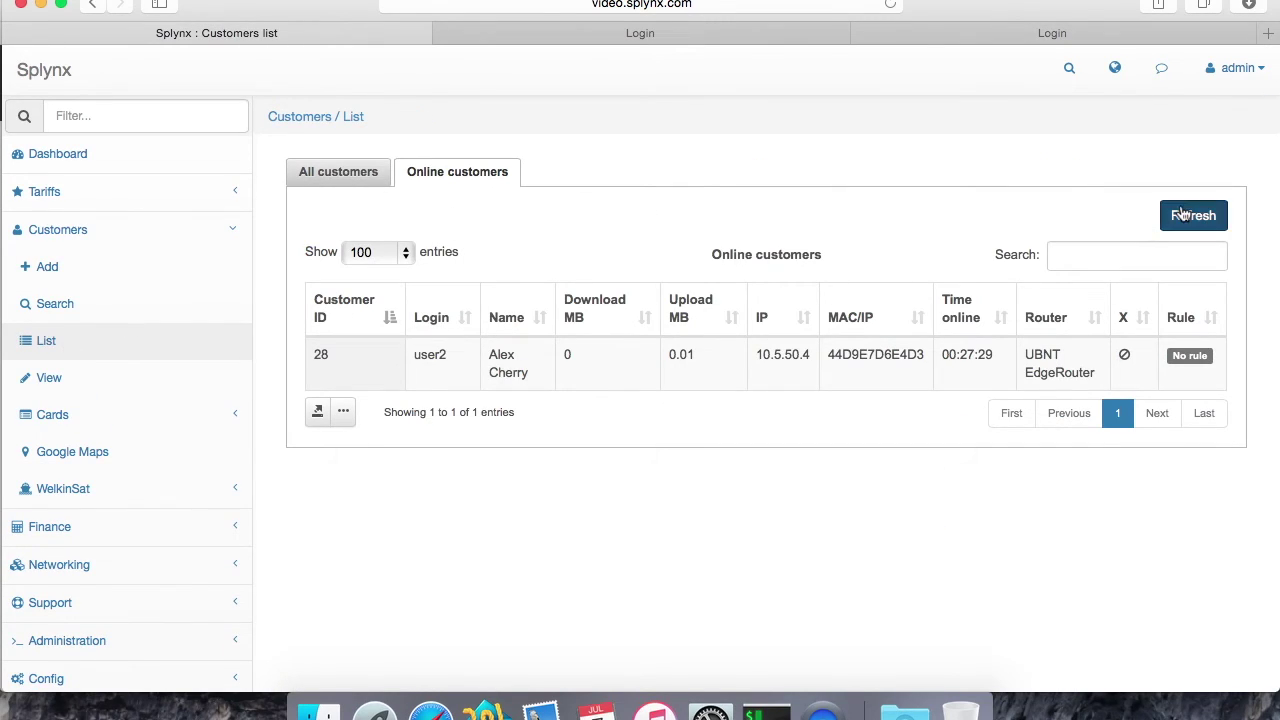
left_click(1125, 360)
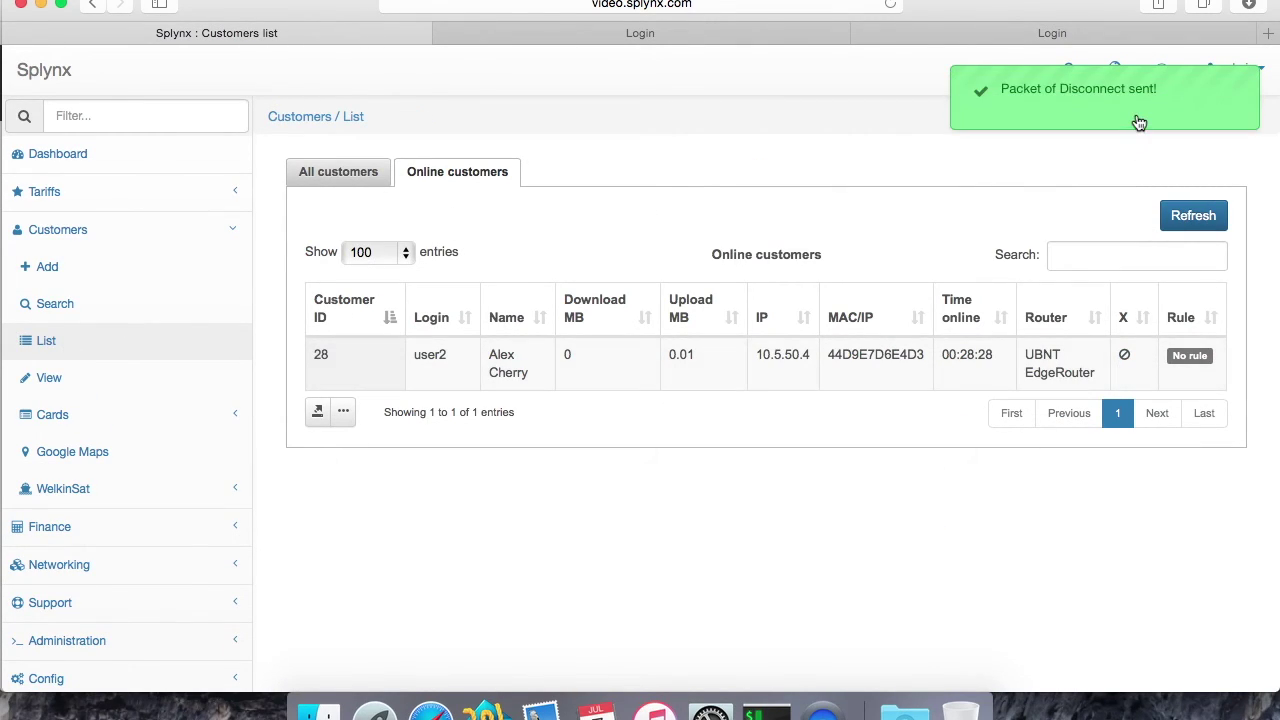
left_click(1200, 213)
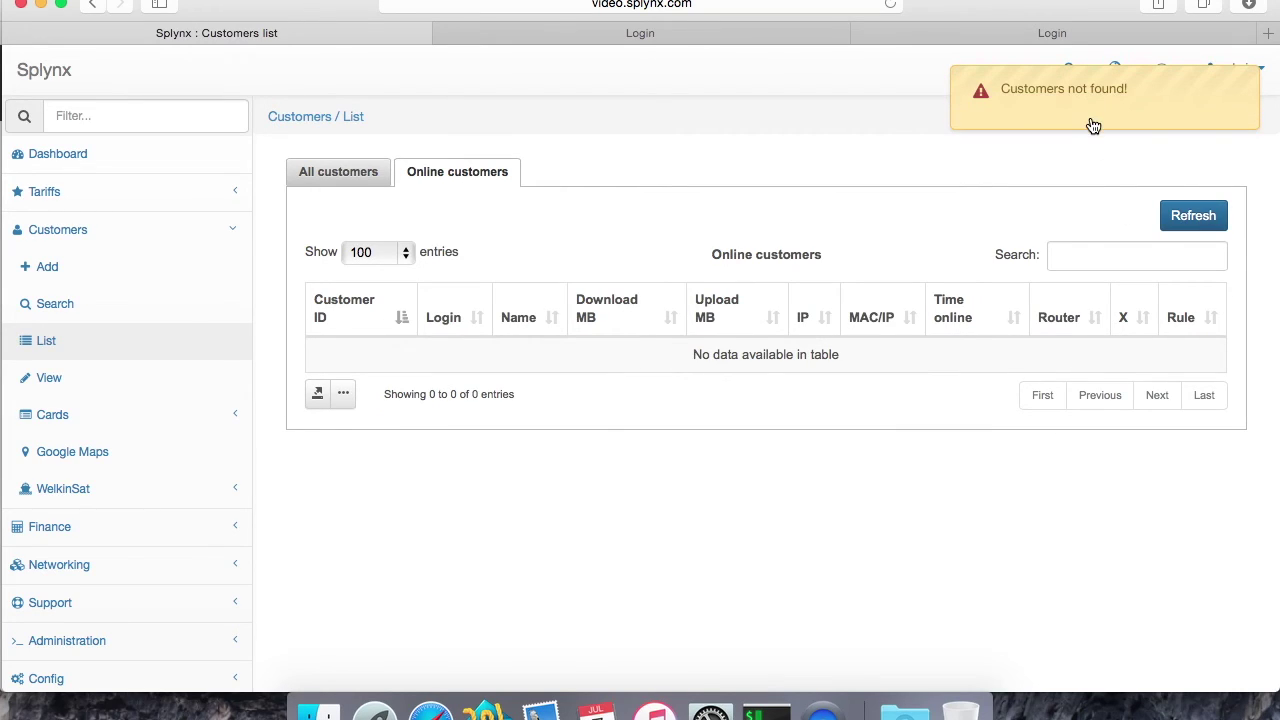
left_click(1191, 216)
left_click(1167, 222)
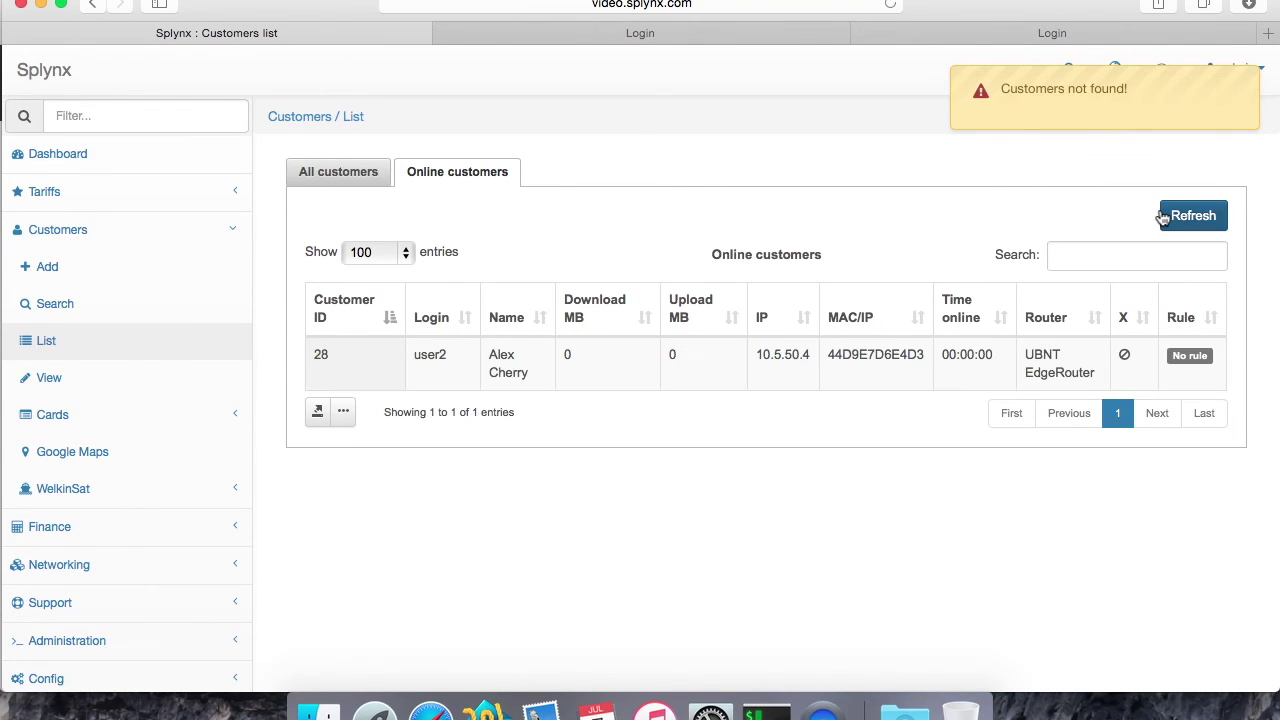
scroll(291, 370, "down", 3)
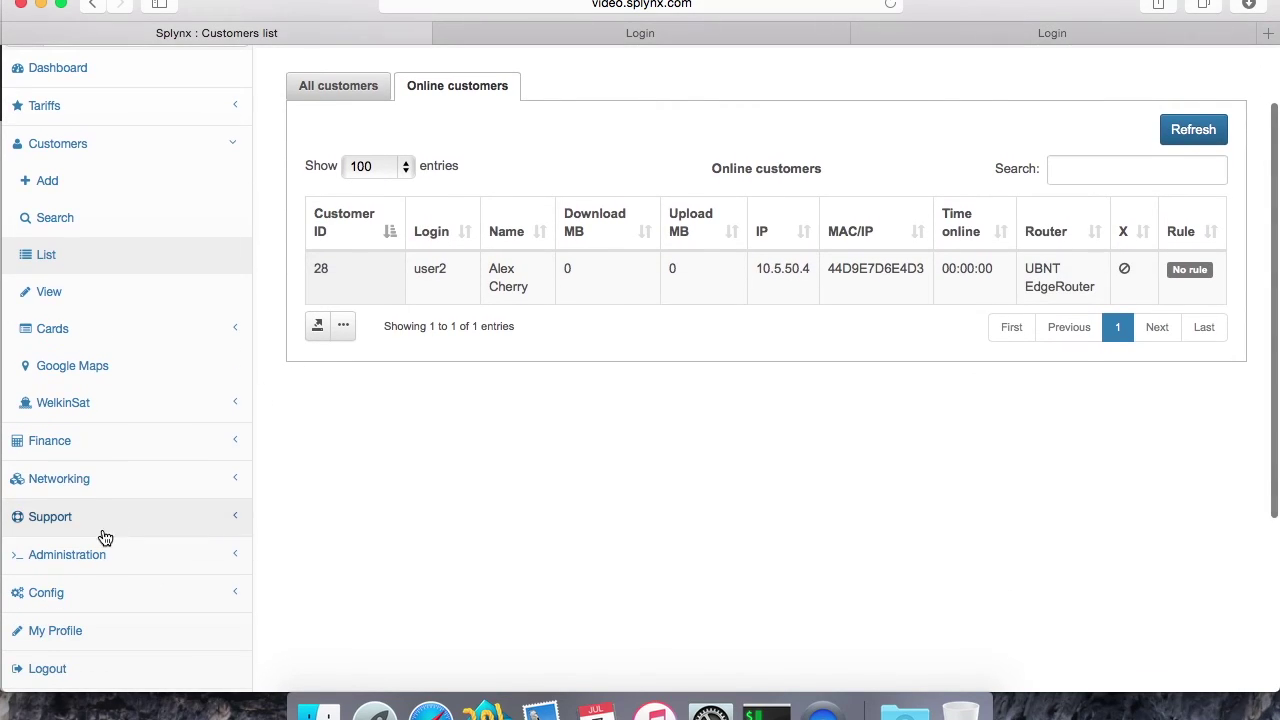
Step: Open the Logs › Files list and refresh it to update the radius log sizes
left_click(96, 551)
left_click(85, 370)
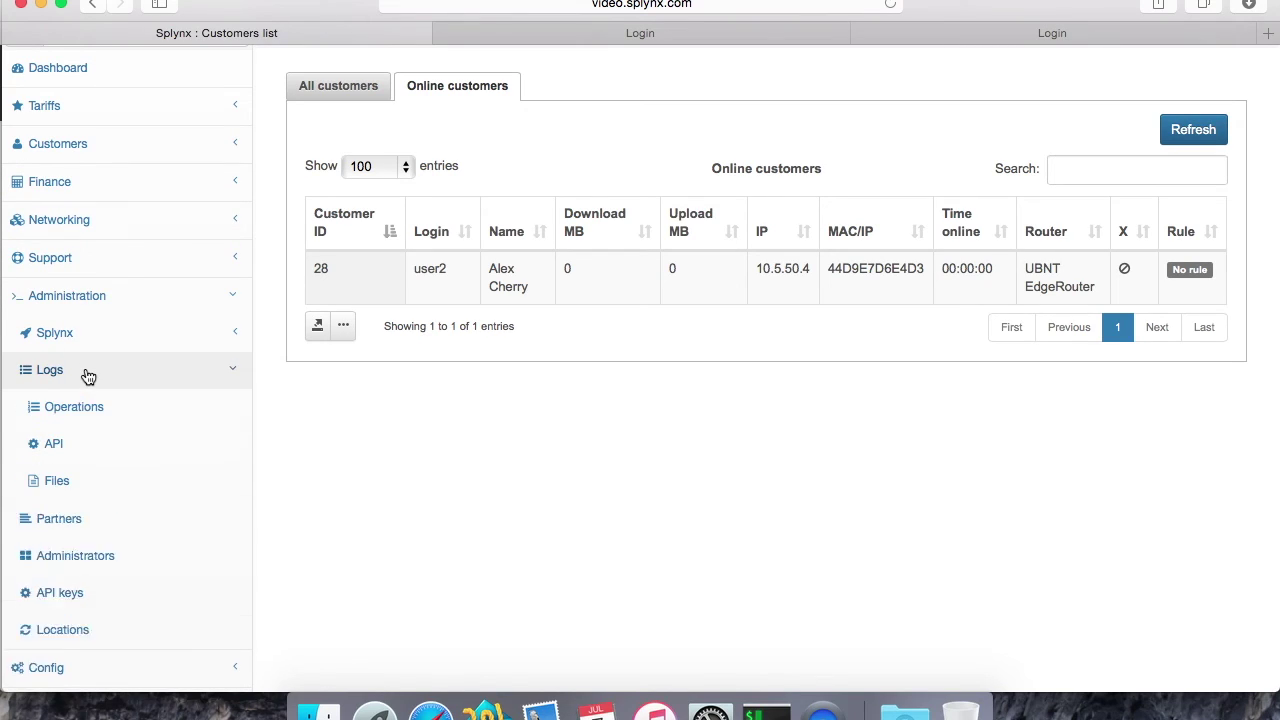
left_click(70, 478)
scroll(865, 544, "down", 3)
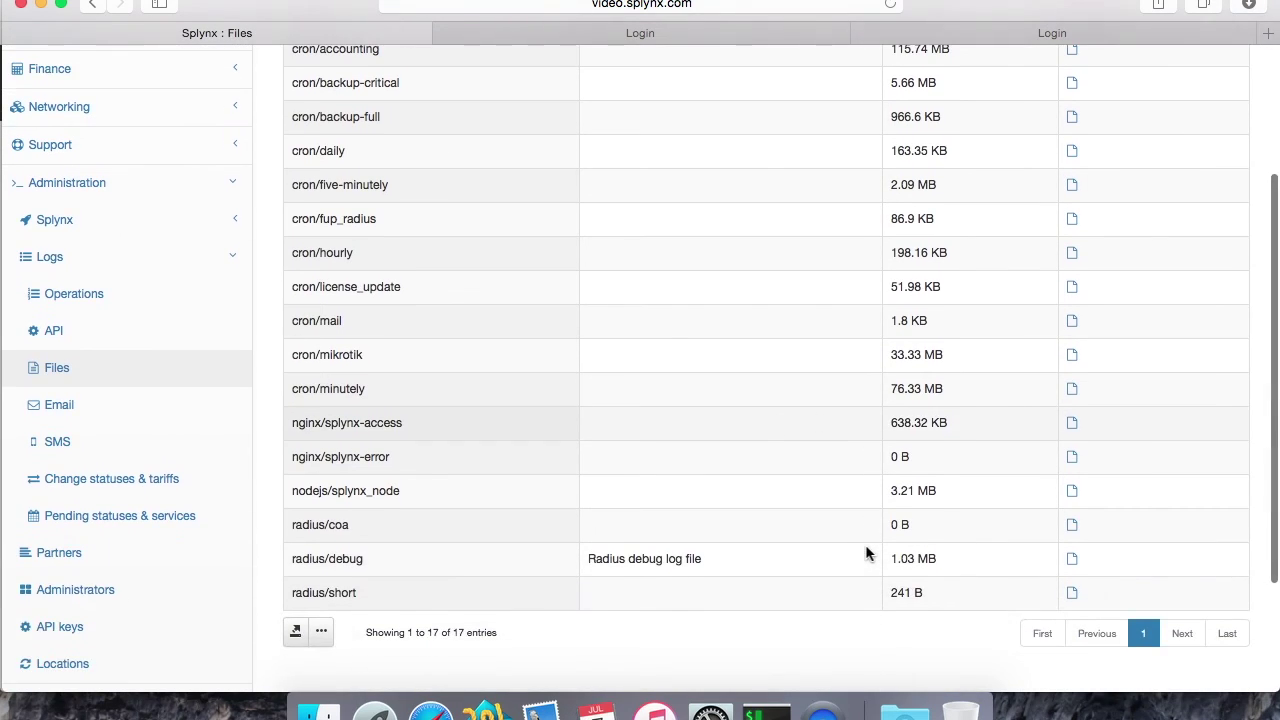
scroll(1114, 295, "up", 5)
left_click(1233, 114)
scroll(997, 241, "down", 5)
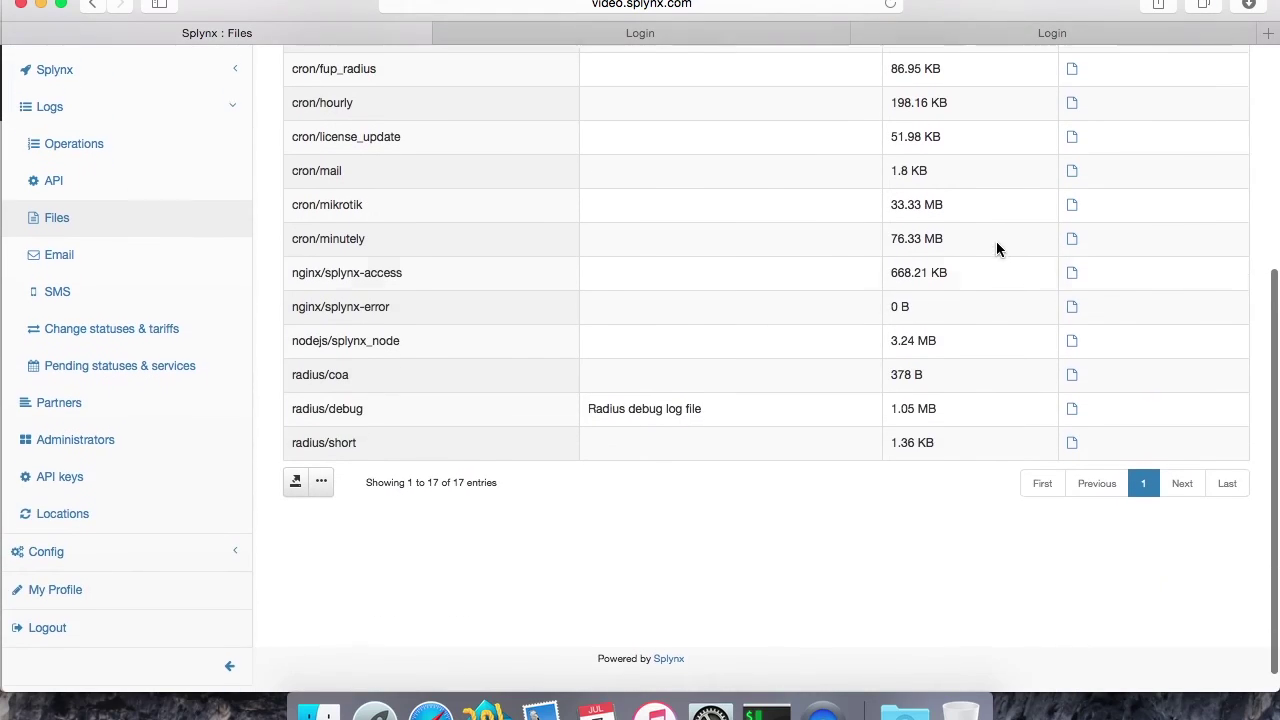
Step: Review radius/short's new 14:59:19 log-off and 14:59:26 accept entries, then close the log
left_click(1073, 450)
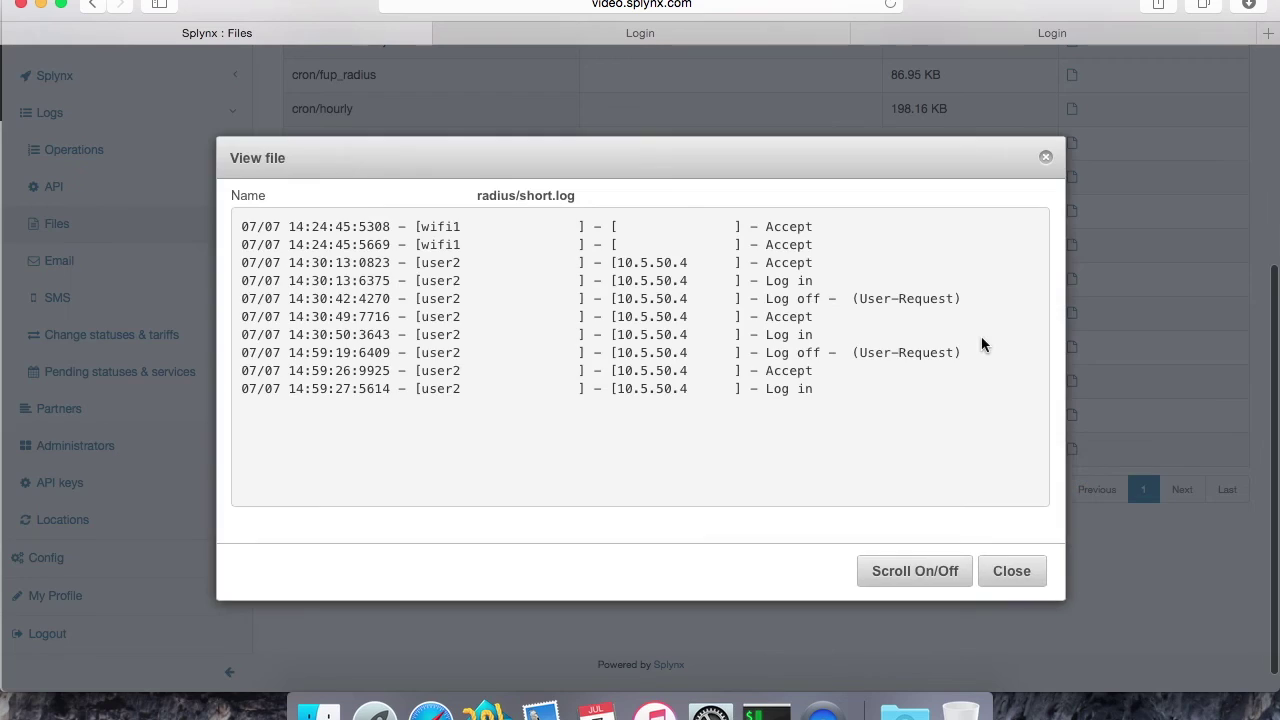
left_click_drag(970, 360, 562, 352)
left_click(433, 370)
left_click_drag(242, 371, 840, 374)
left_click(843, 380)
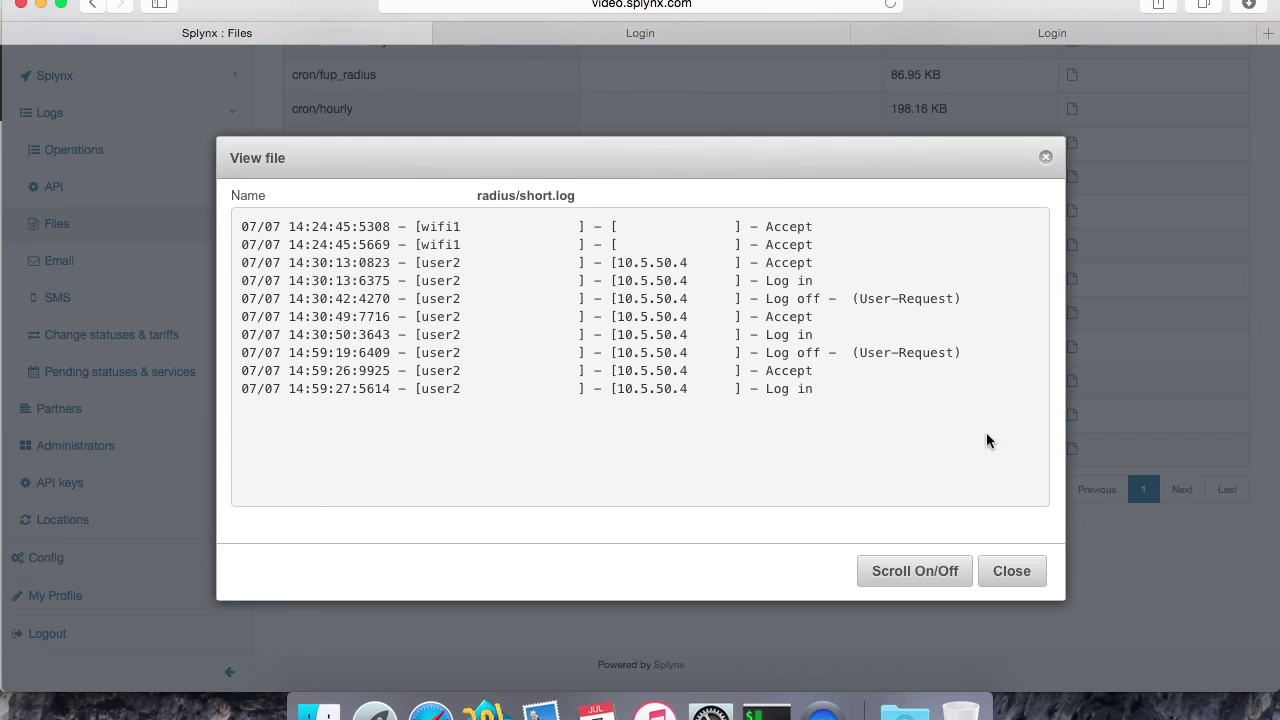
left_click(1012, 570)
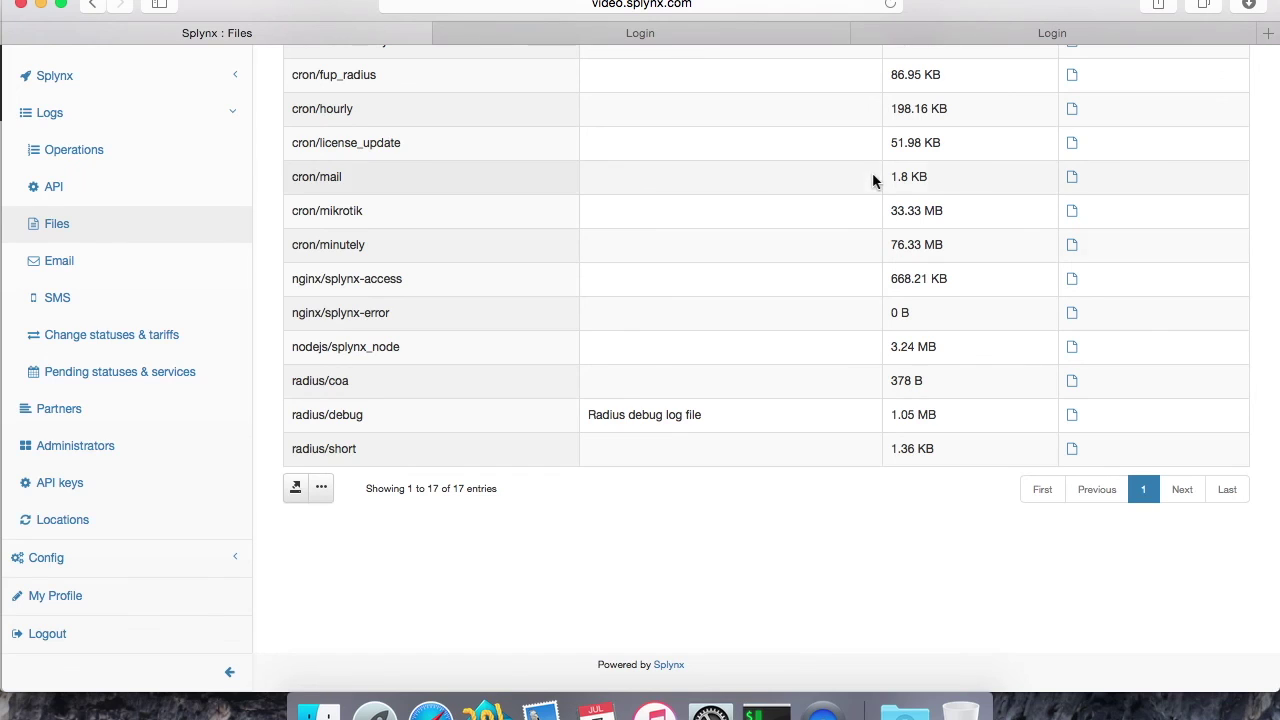